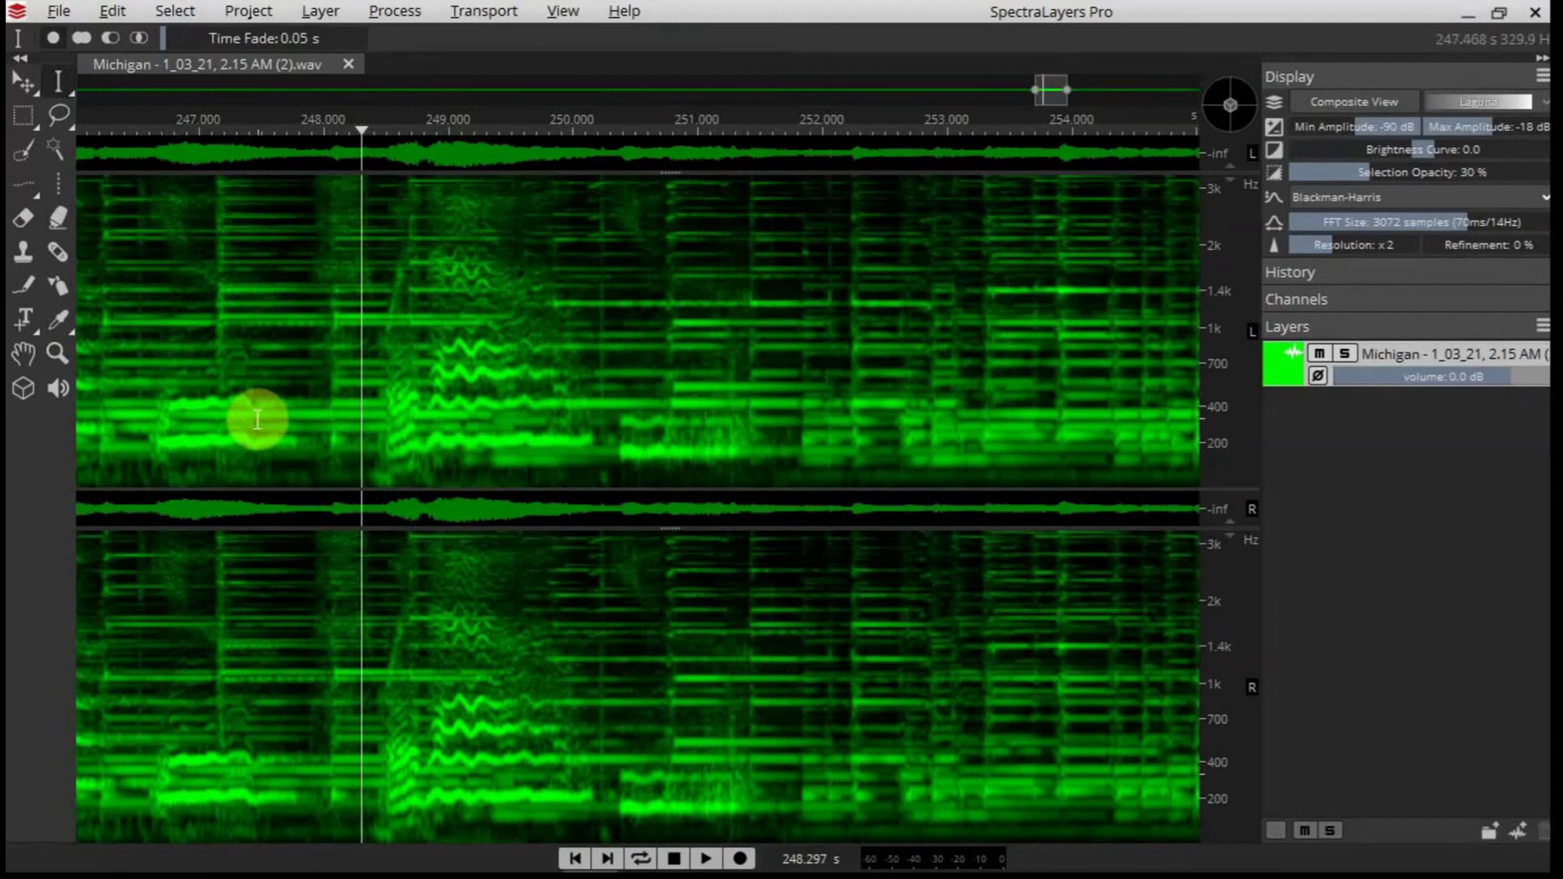
Play the mixed recording between about 248 and 251 seconds to hear the passage where the vocal phrase ends.
key(space)
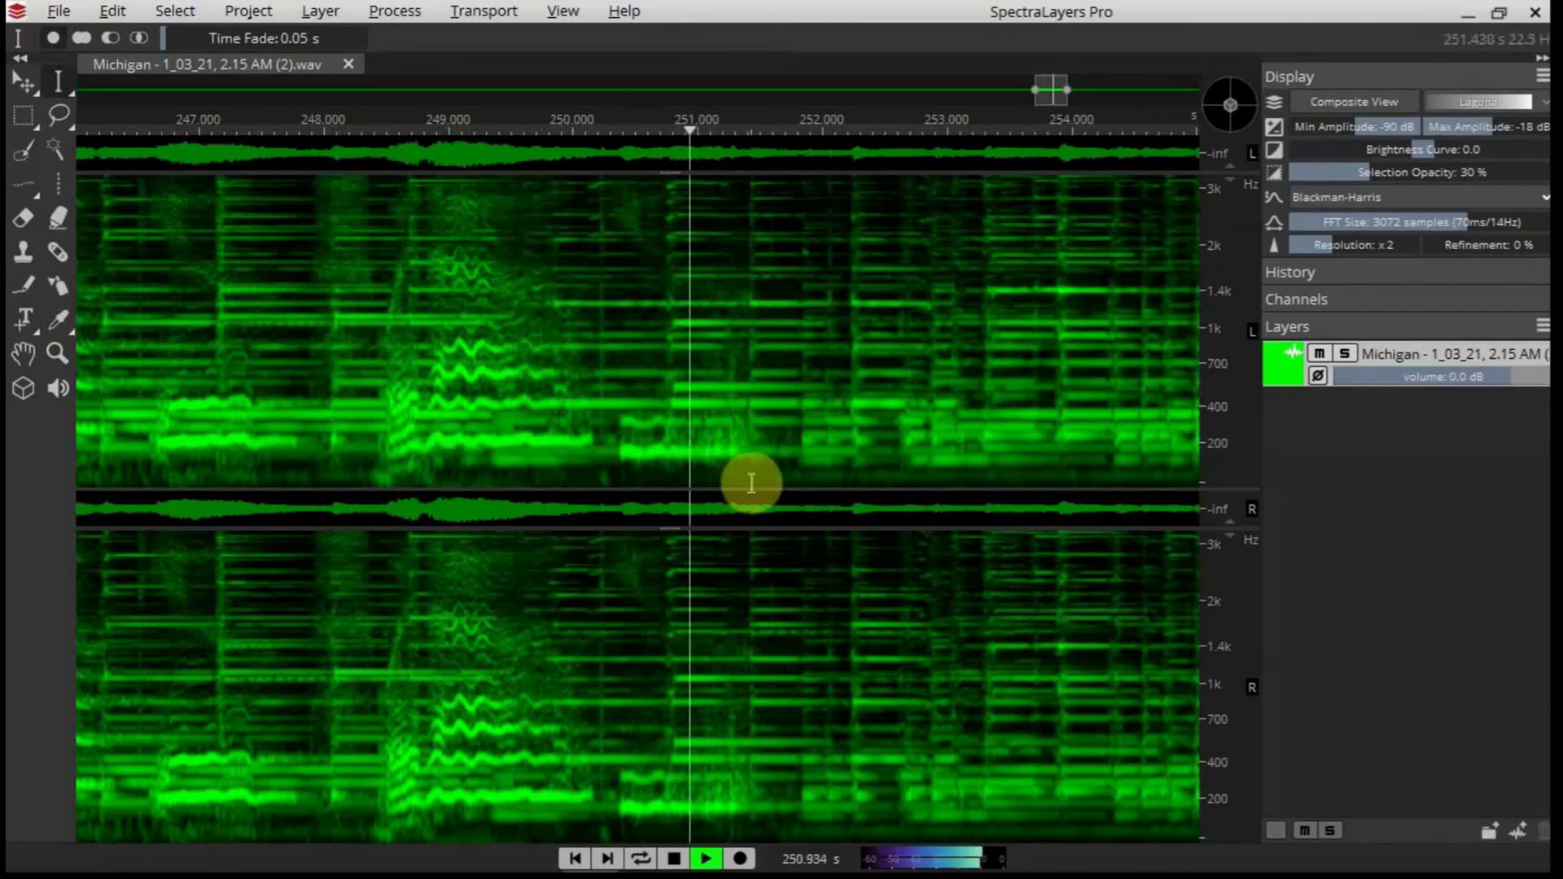
key(space)
scroll(757, 470, up, 2)
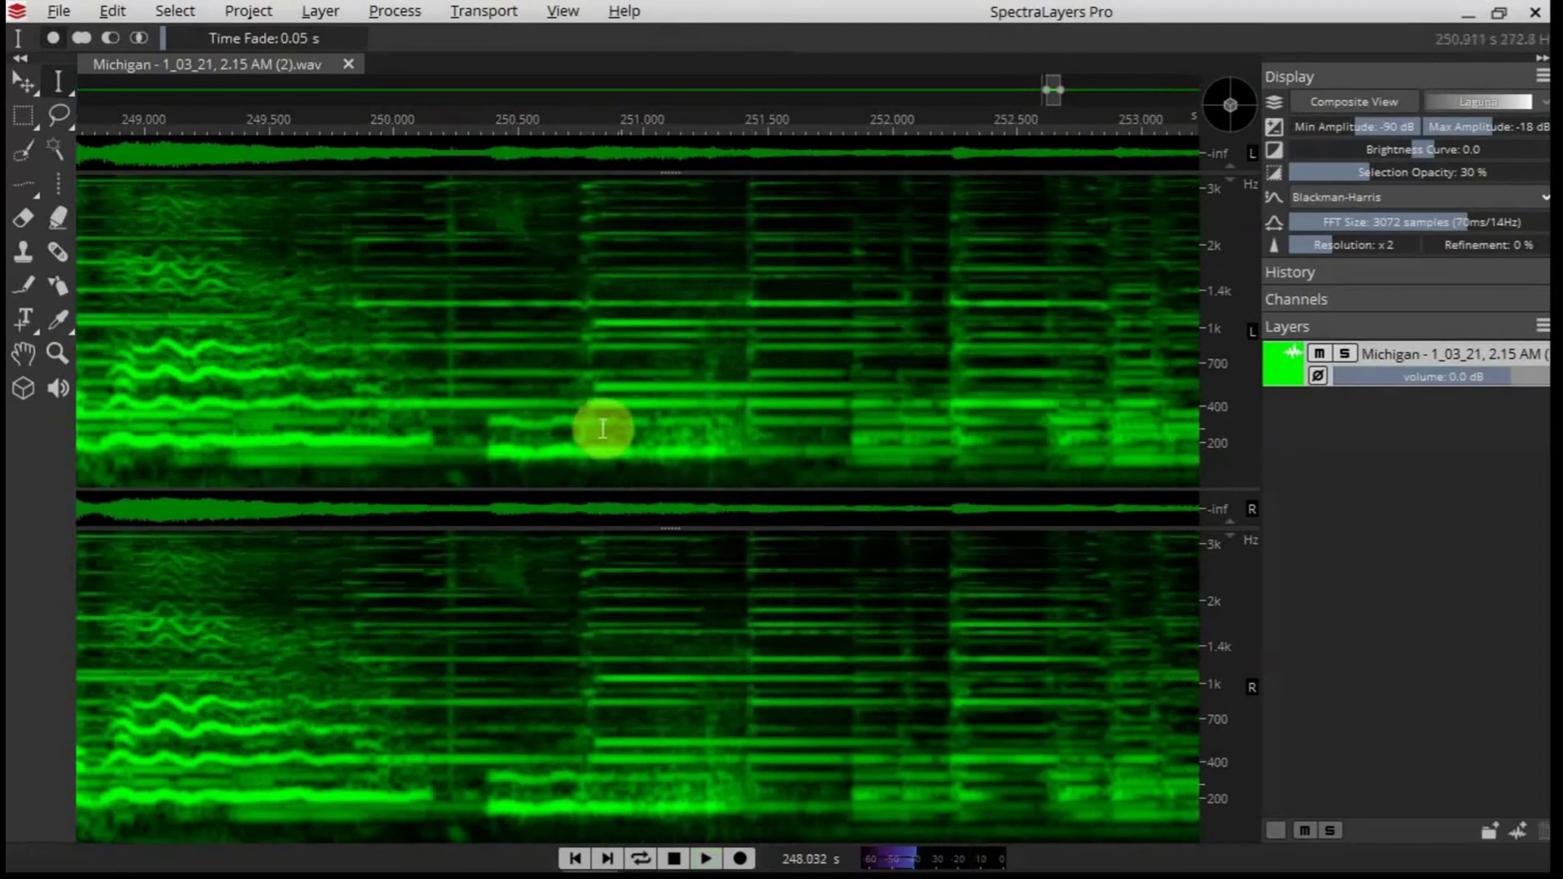
key(space)
key(space)
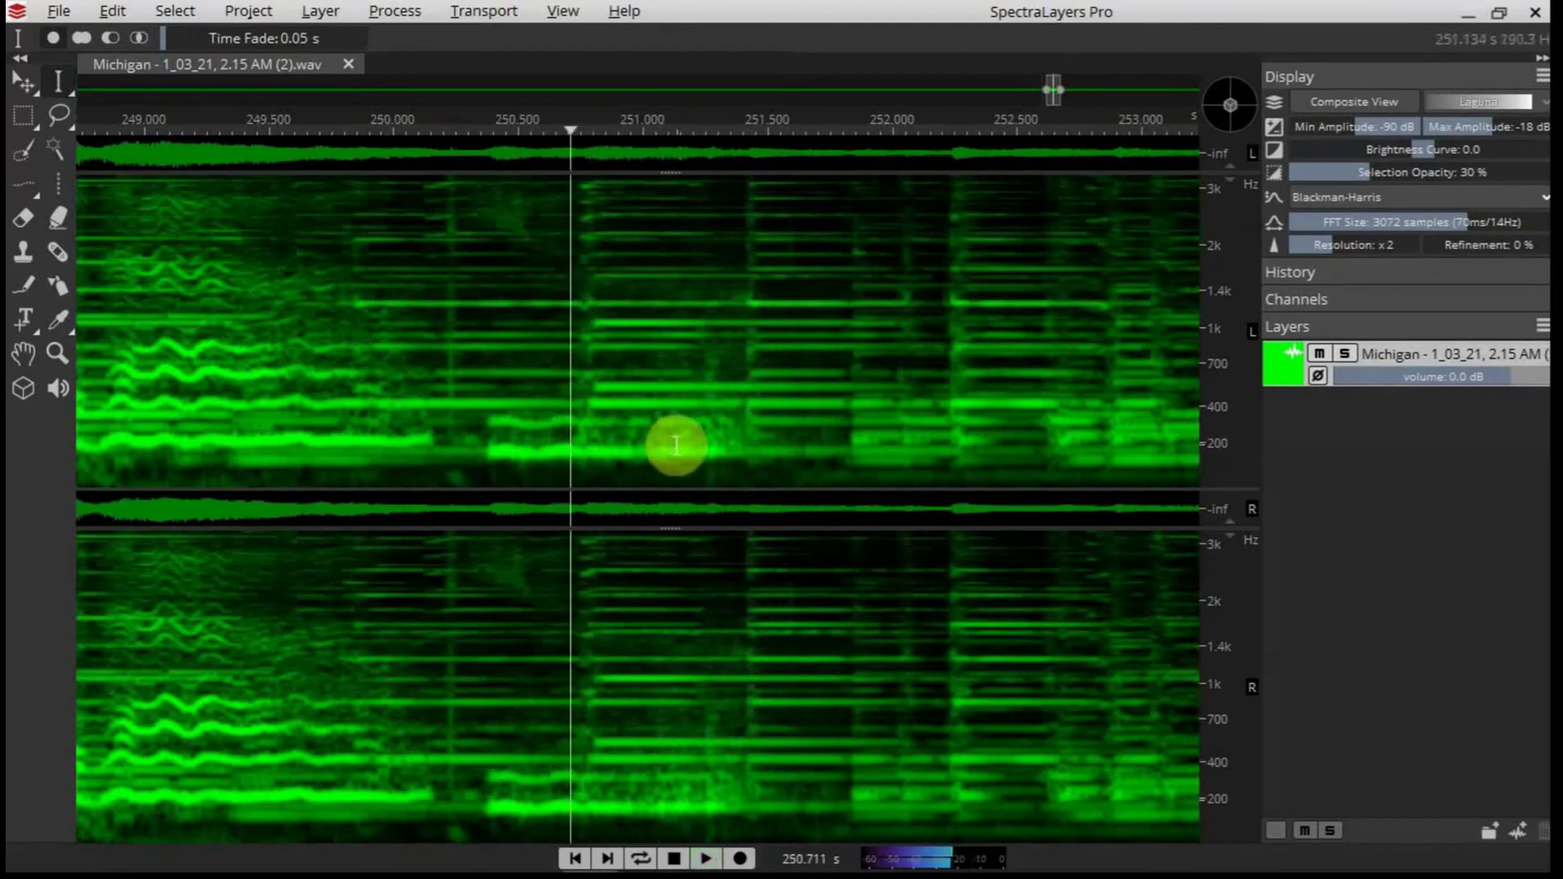
key(space)
Unmix the recording into stems non-destructively, extracting only Vocals and leaving Piano, Drums and Bass combined with Other.
click(320, 11)
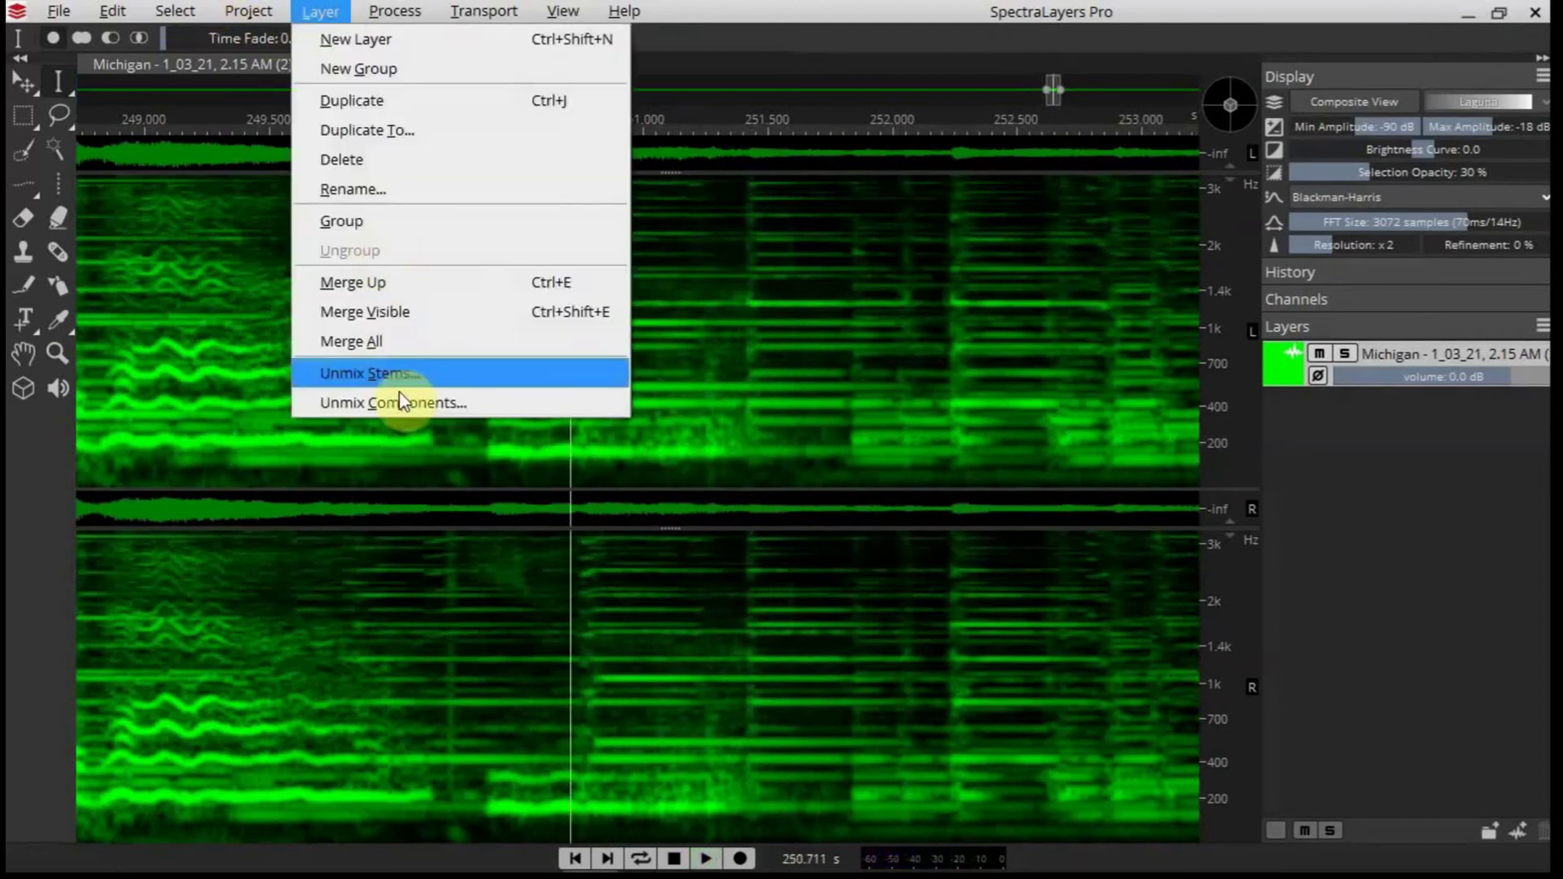
click(399, 378)
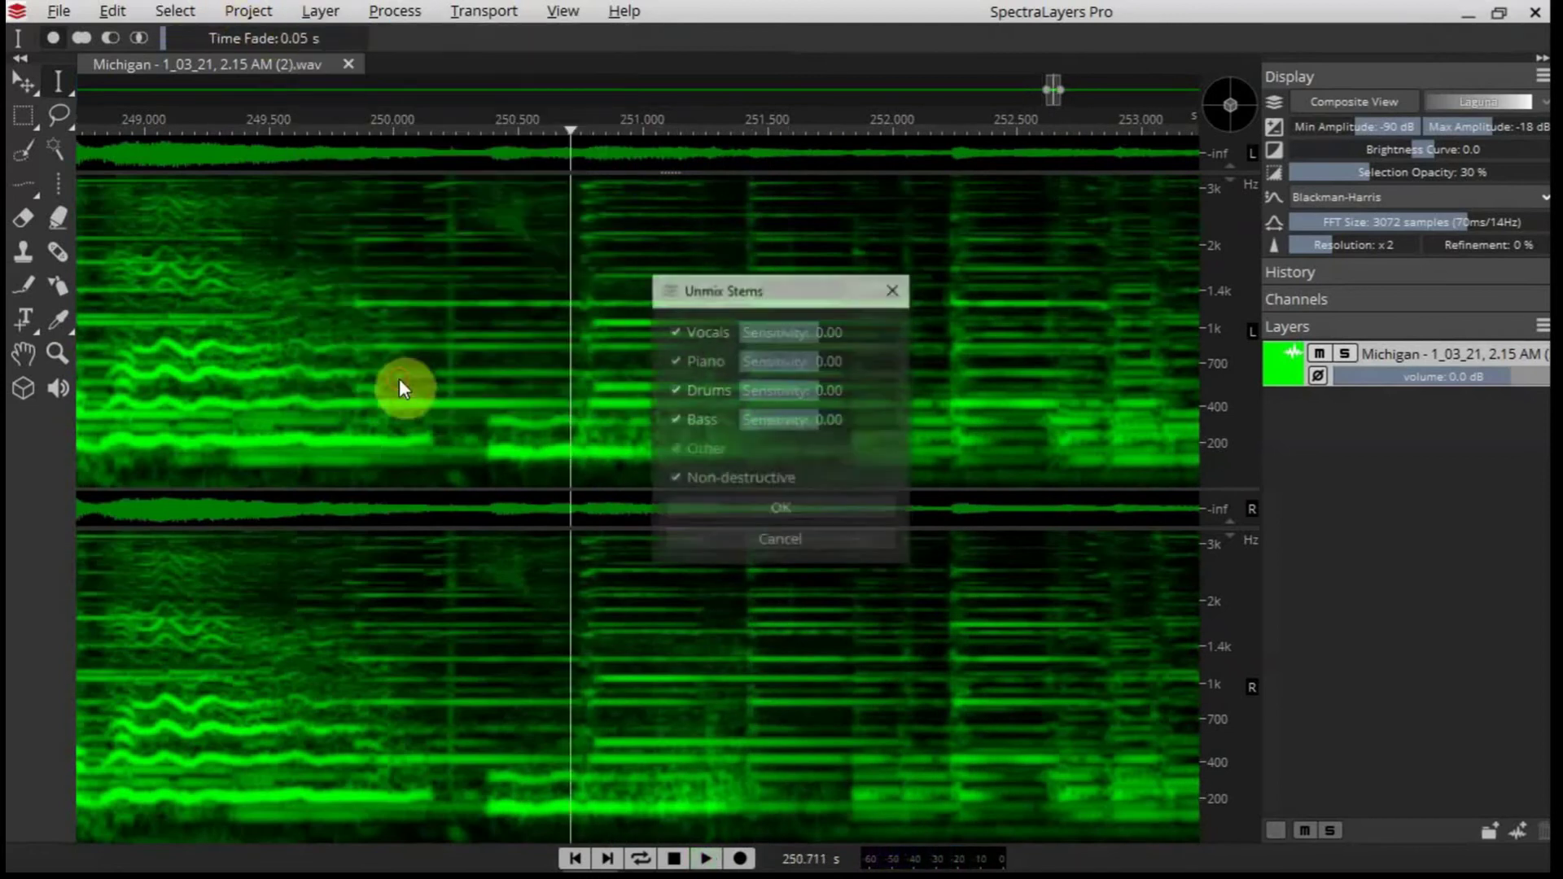
click(699, 362)
click(695, 393)
click(700, 427)
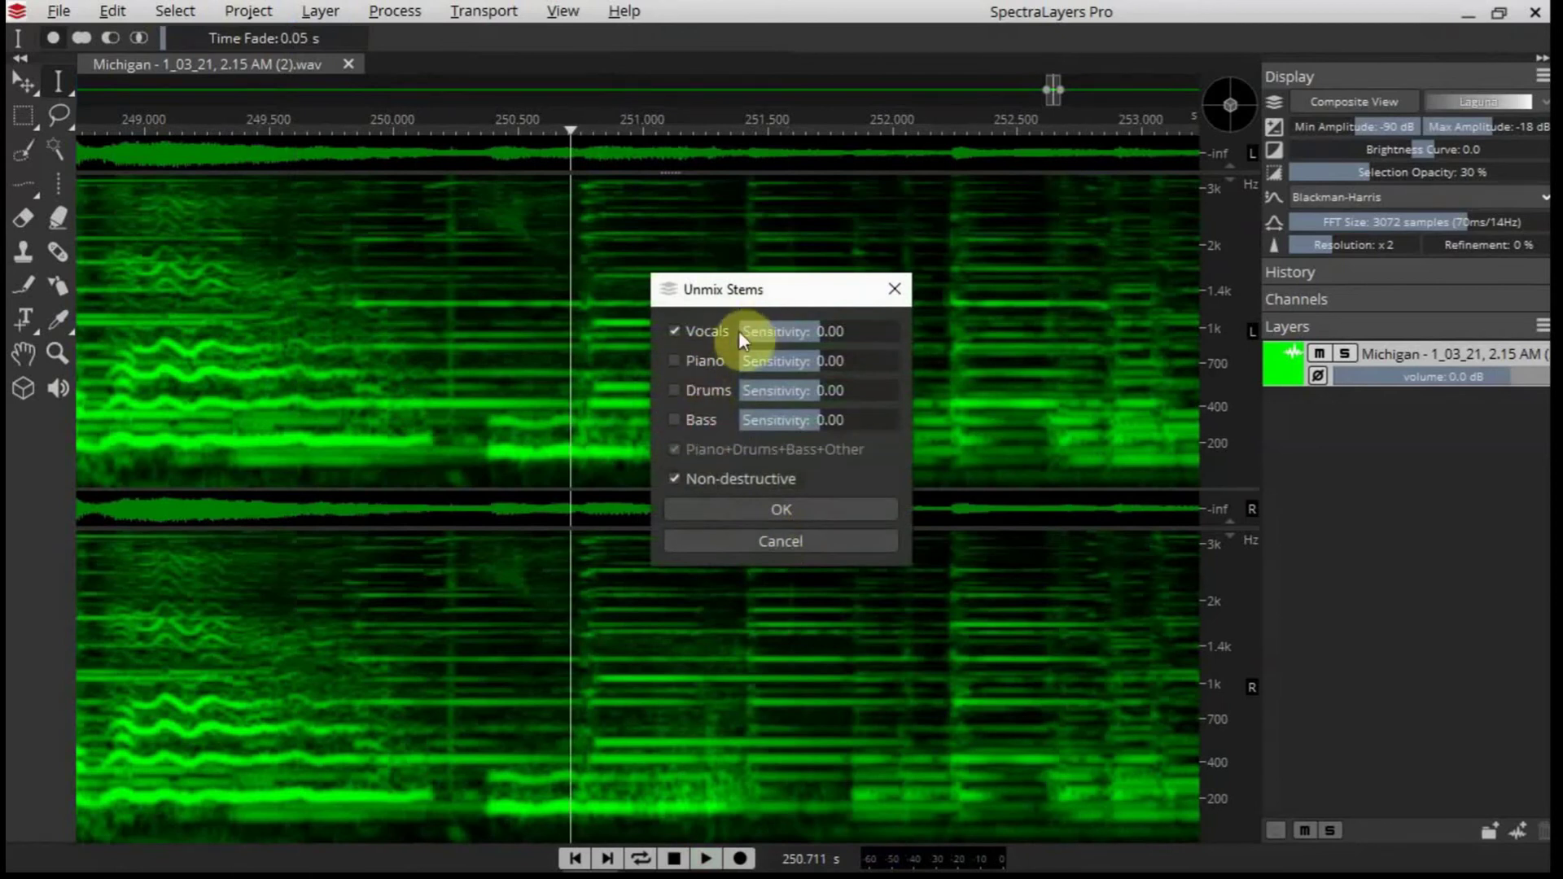
click(764, 510)
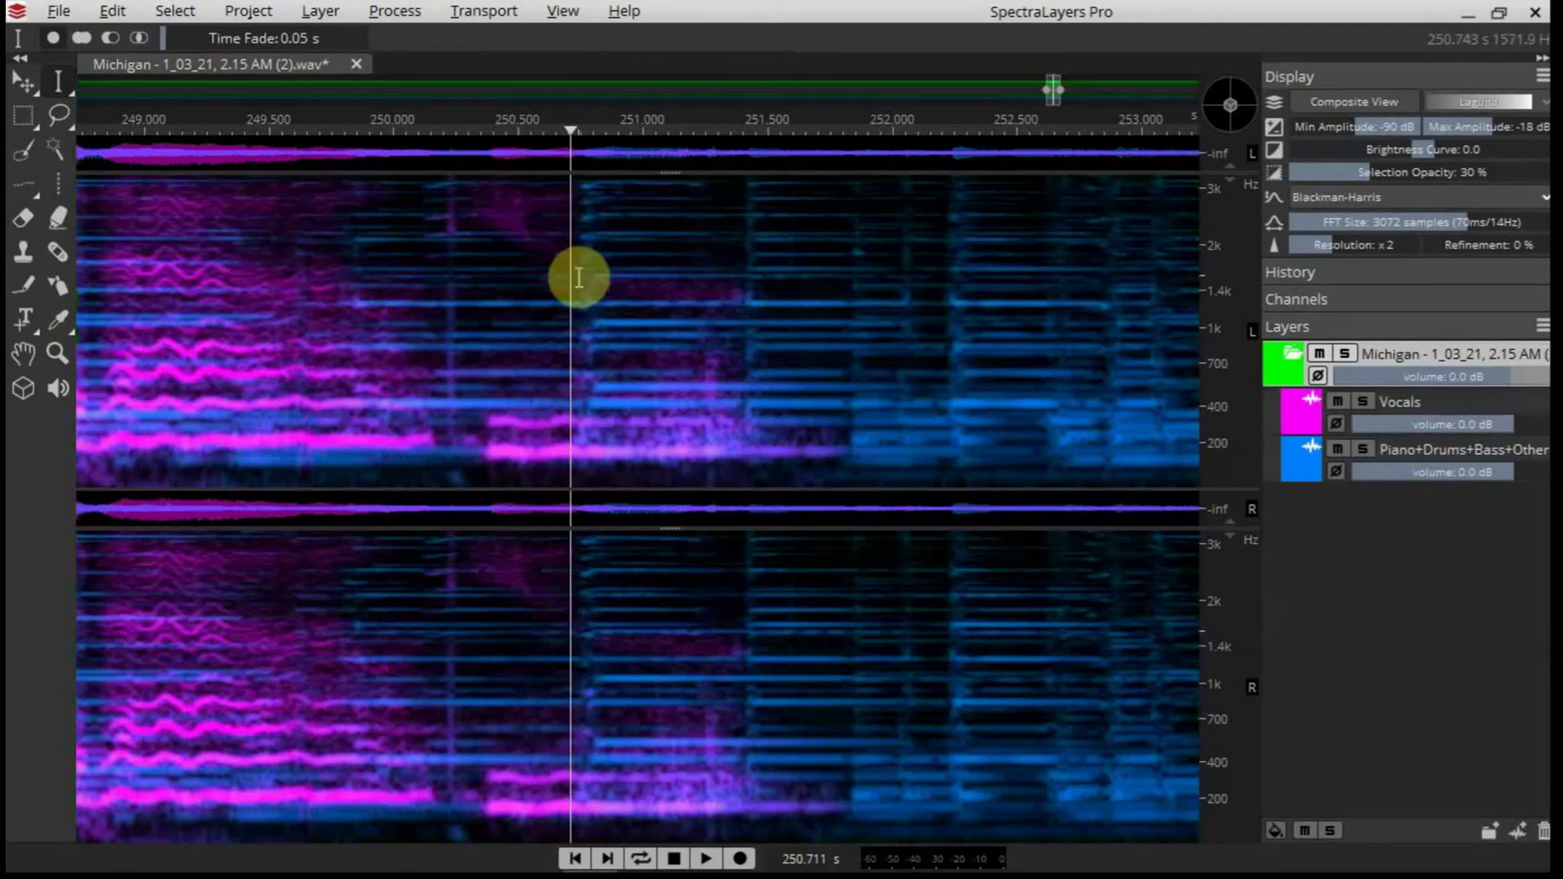
Solo the Vocals layer and play it from about 249.9 seconds.
click(1362, 401)
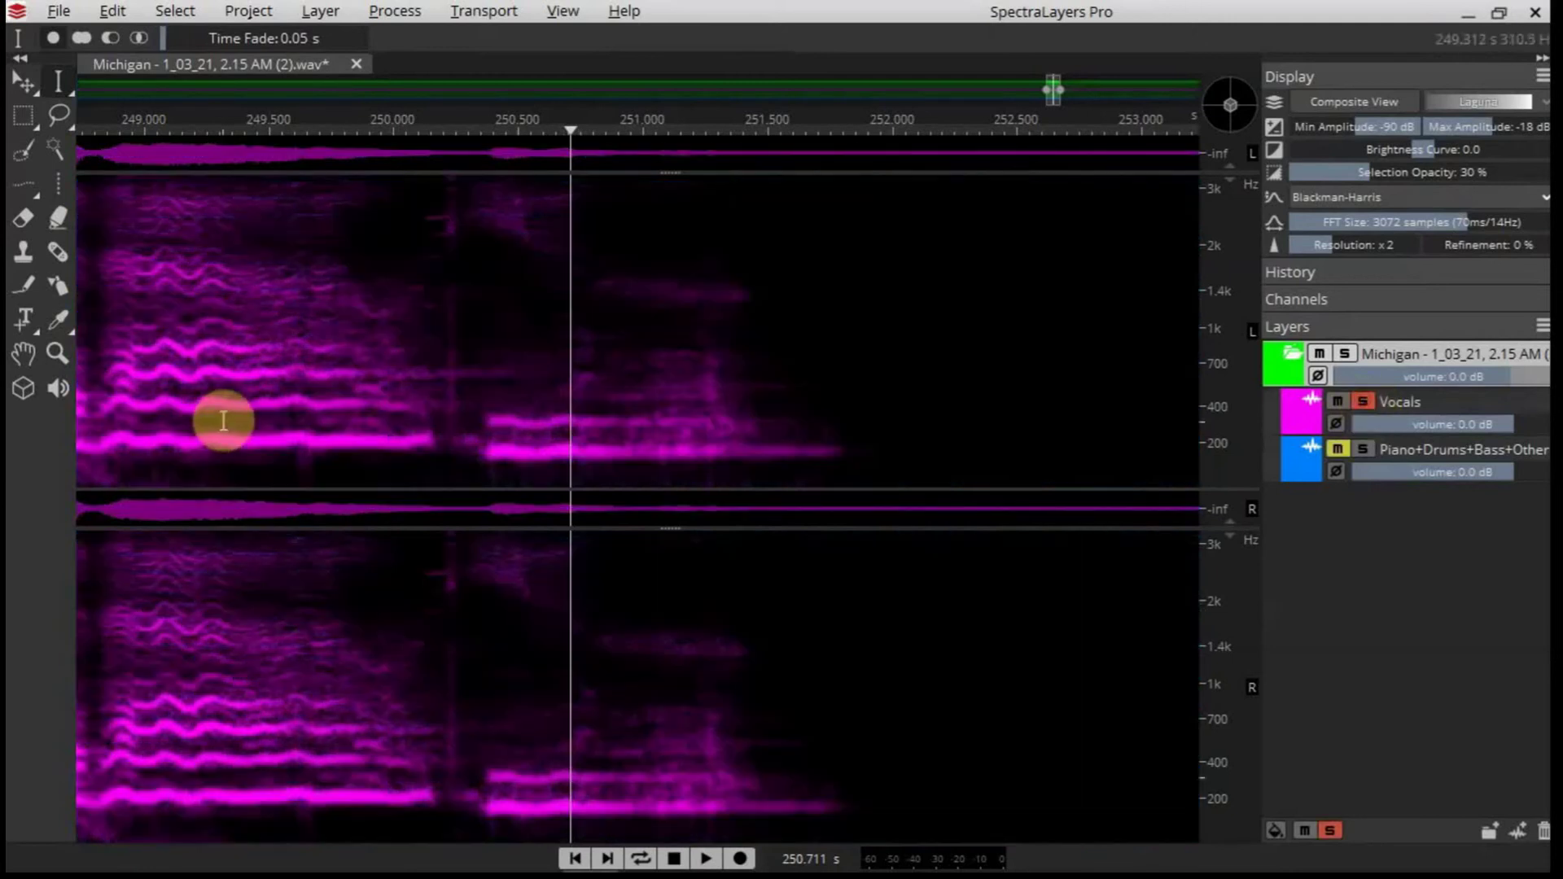
click(377, 383)
key(space)
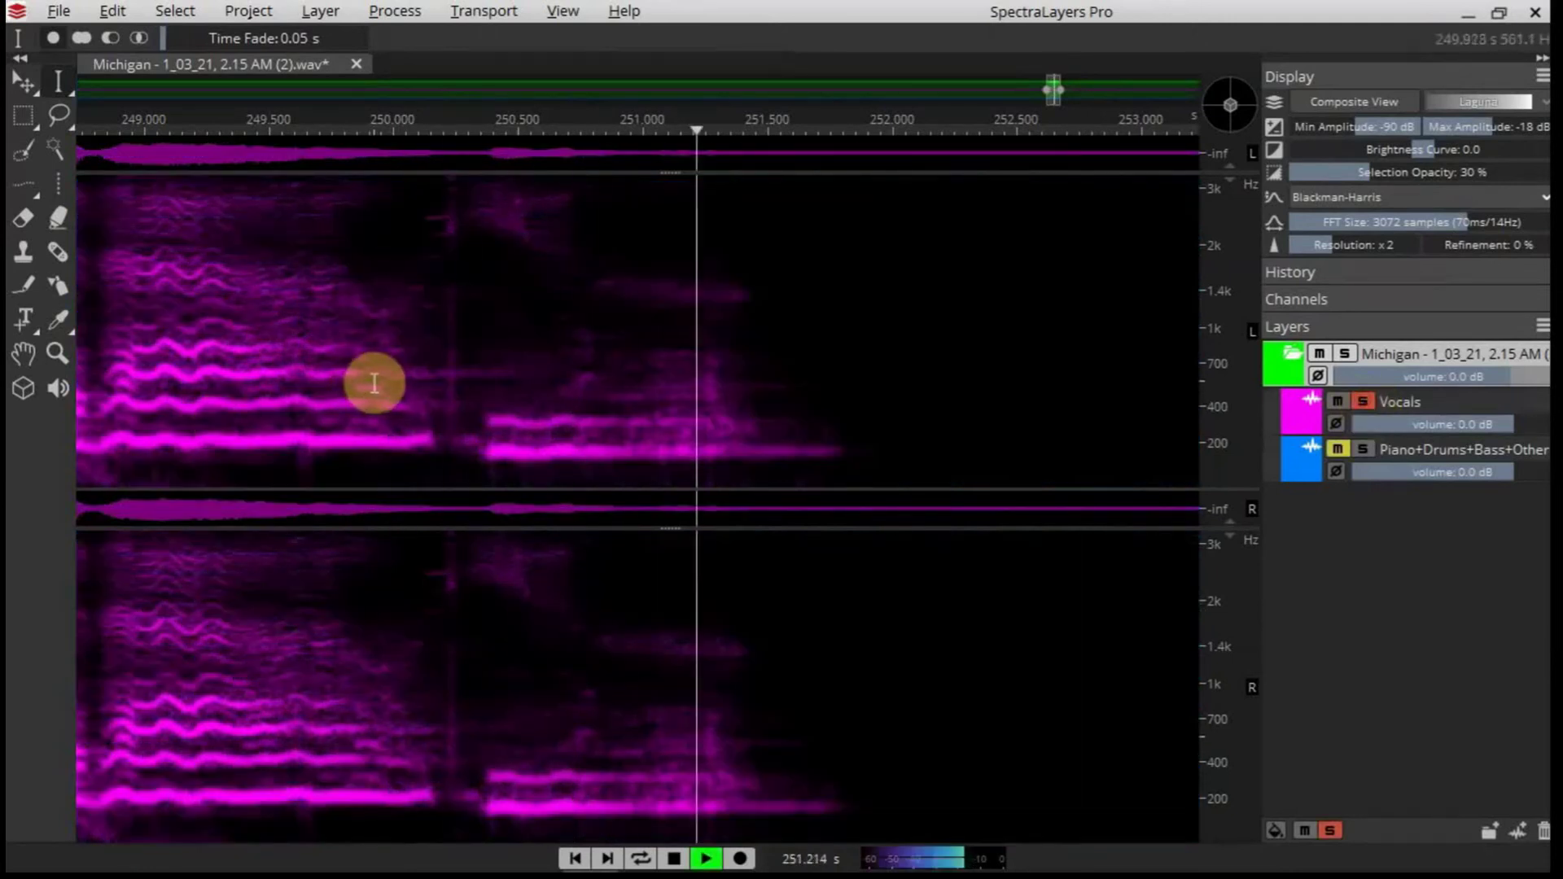
key(space)
Solo the Piano+Drums+Bass+Other layer instead of Vocals and play it from about 249.6 seconds.
click(1362, 402)
click(1362, 448)
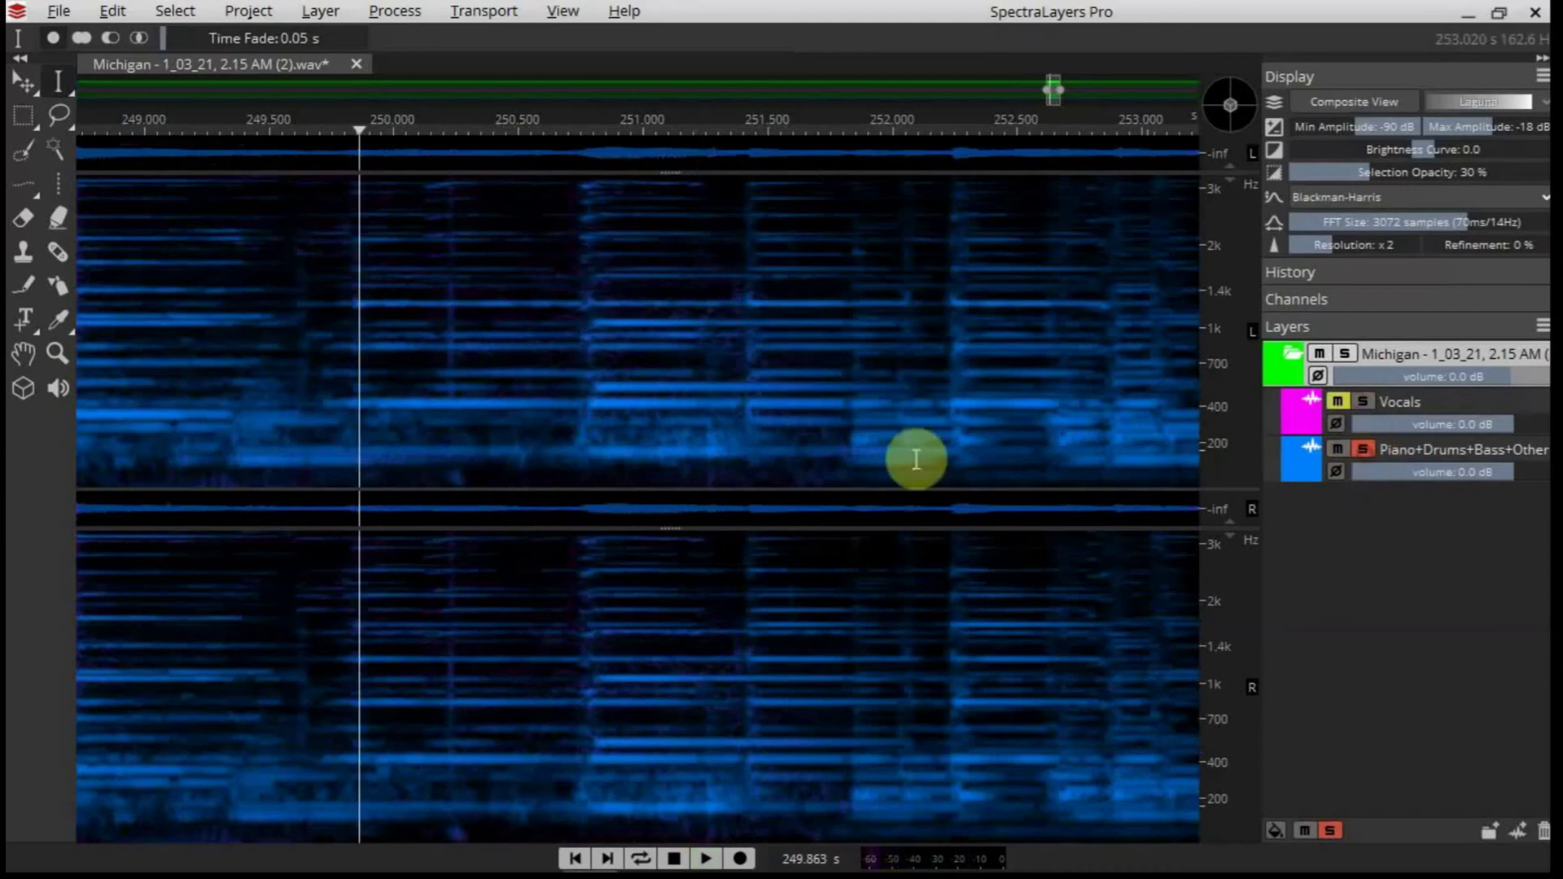
click(287, 423)
key(space)
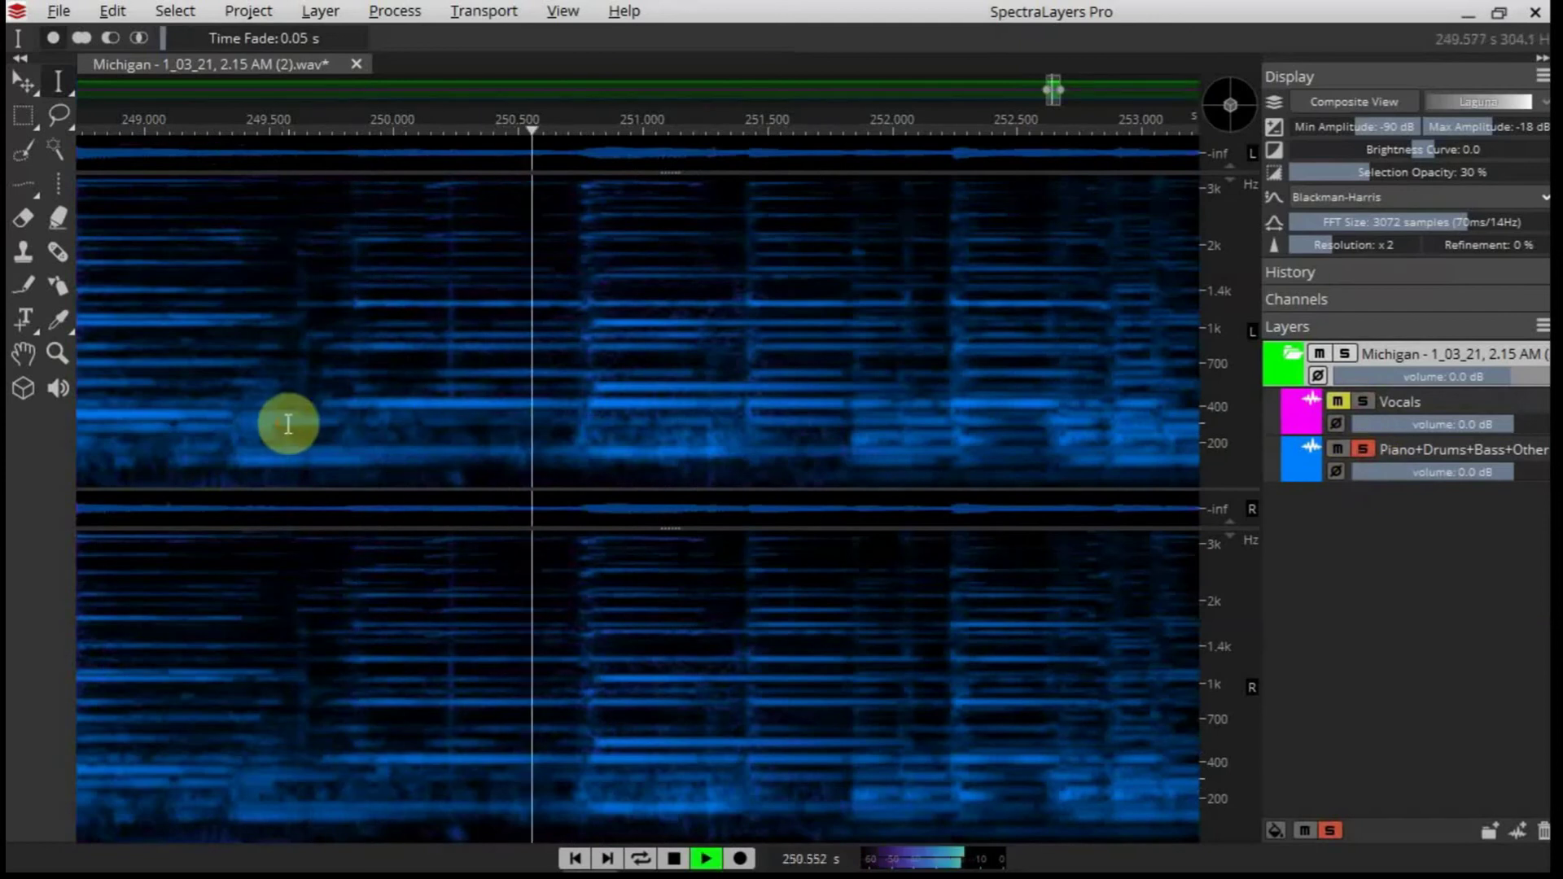
key(space)
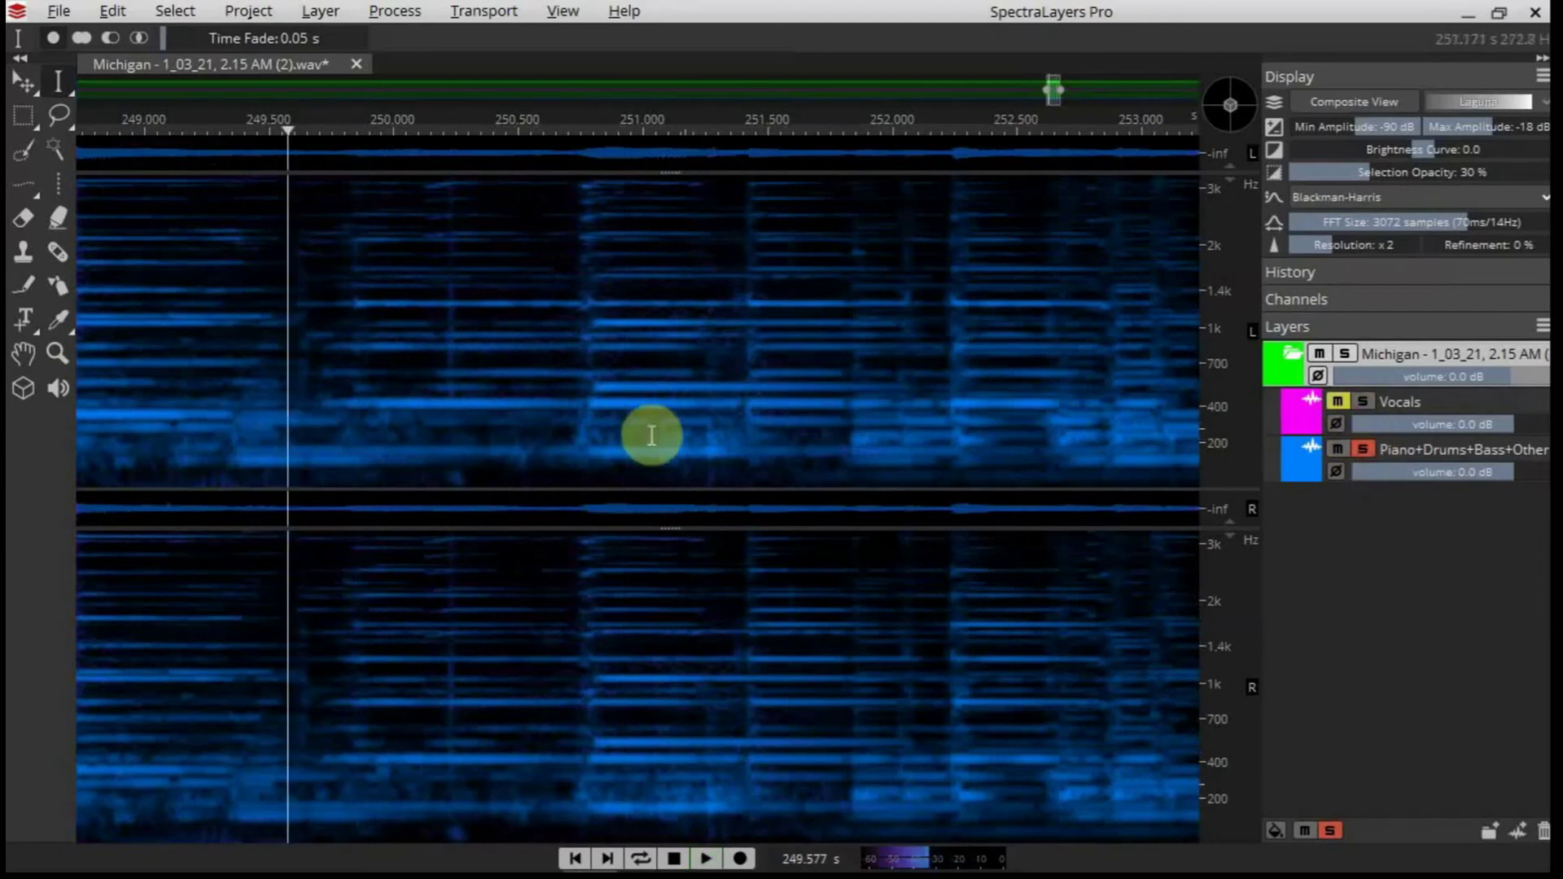
Erase the residue at about 250.8 to 251.5 seconds near 200–250 Hz on the Piano+Drums+Bass+Other layer with a 20-pixel eraser, then play it back.
scroll(617, 453, up, 2)
click(28, 220)
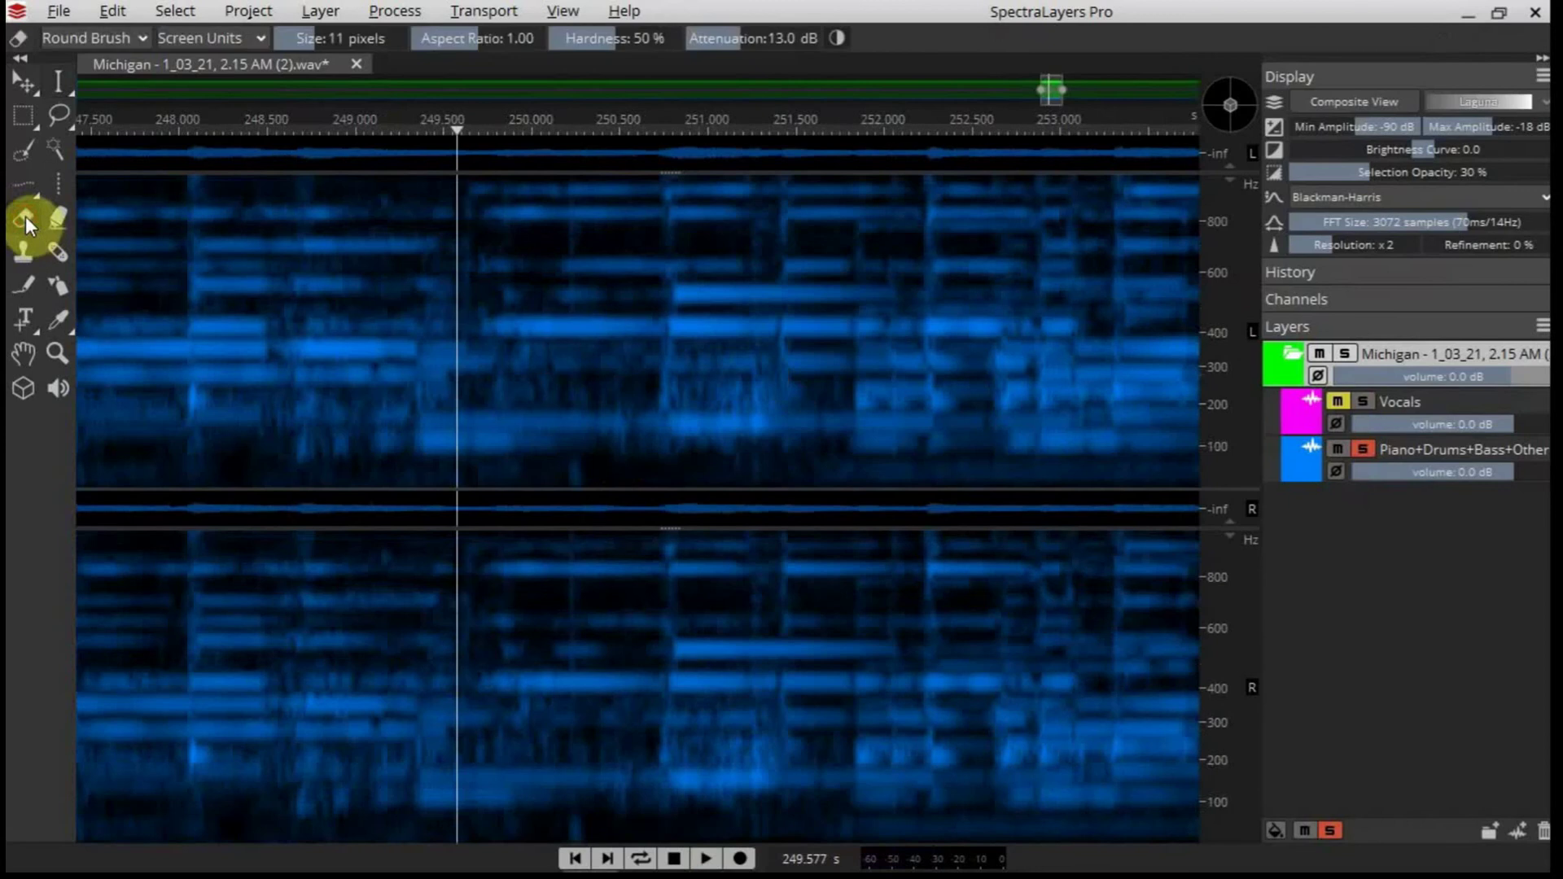
click(1420, 452)
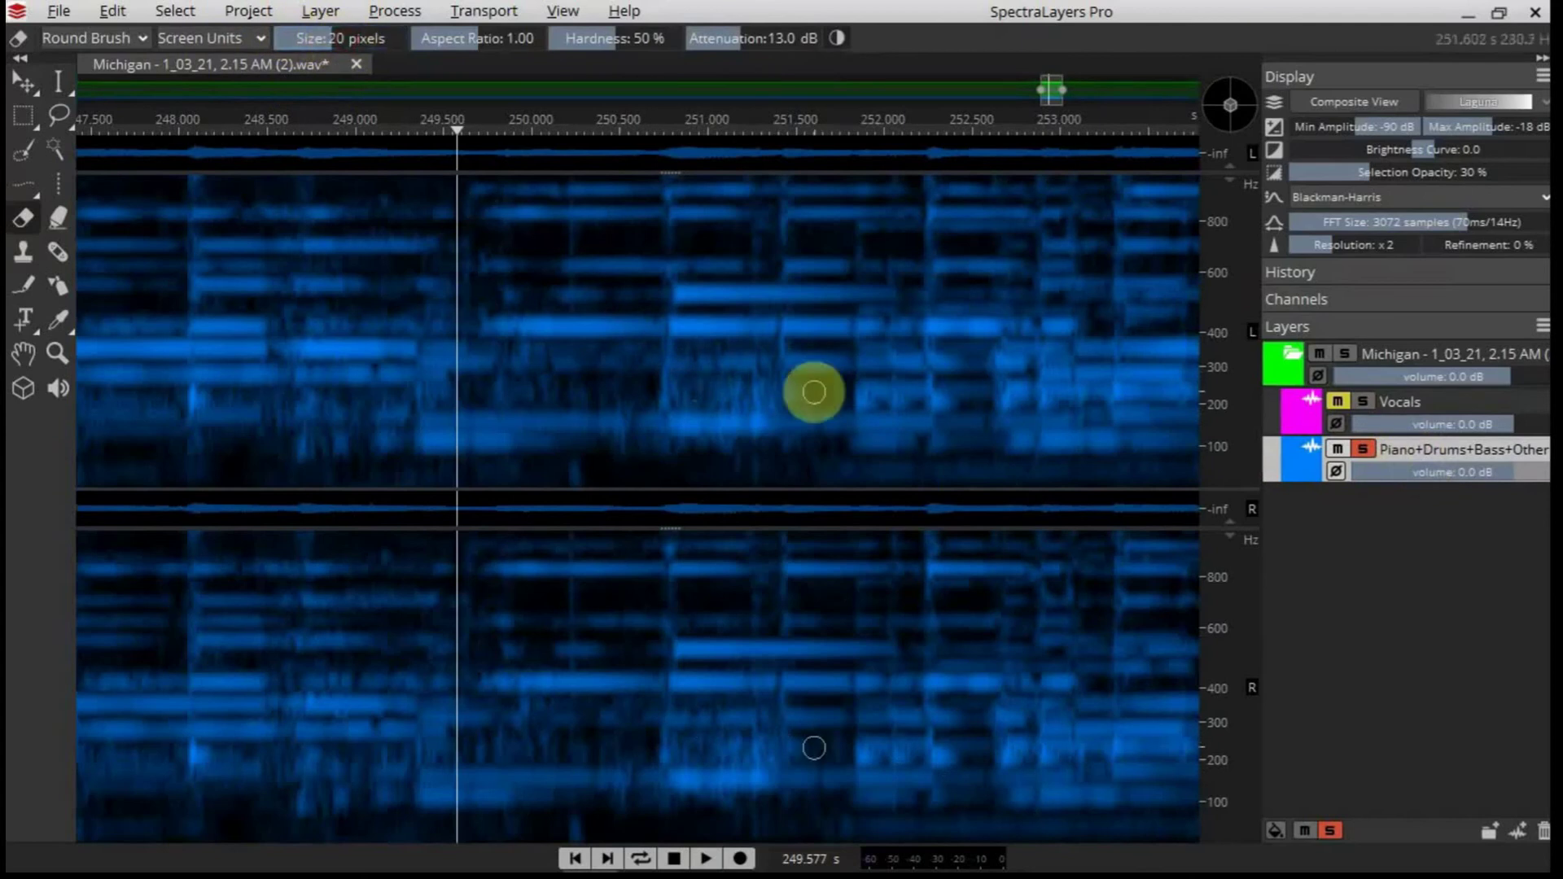
drag(797, 386, 664, 394)
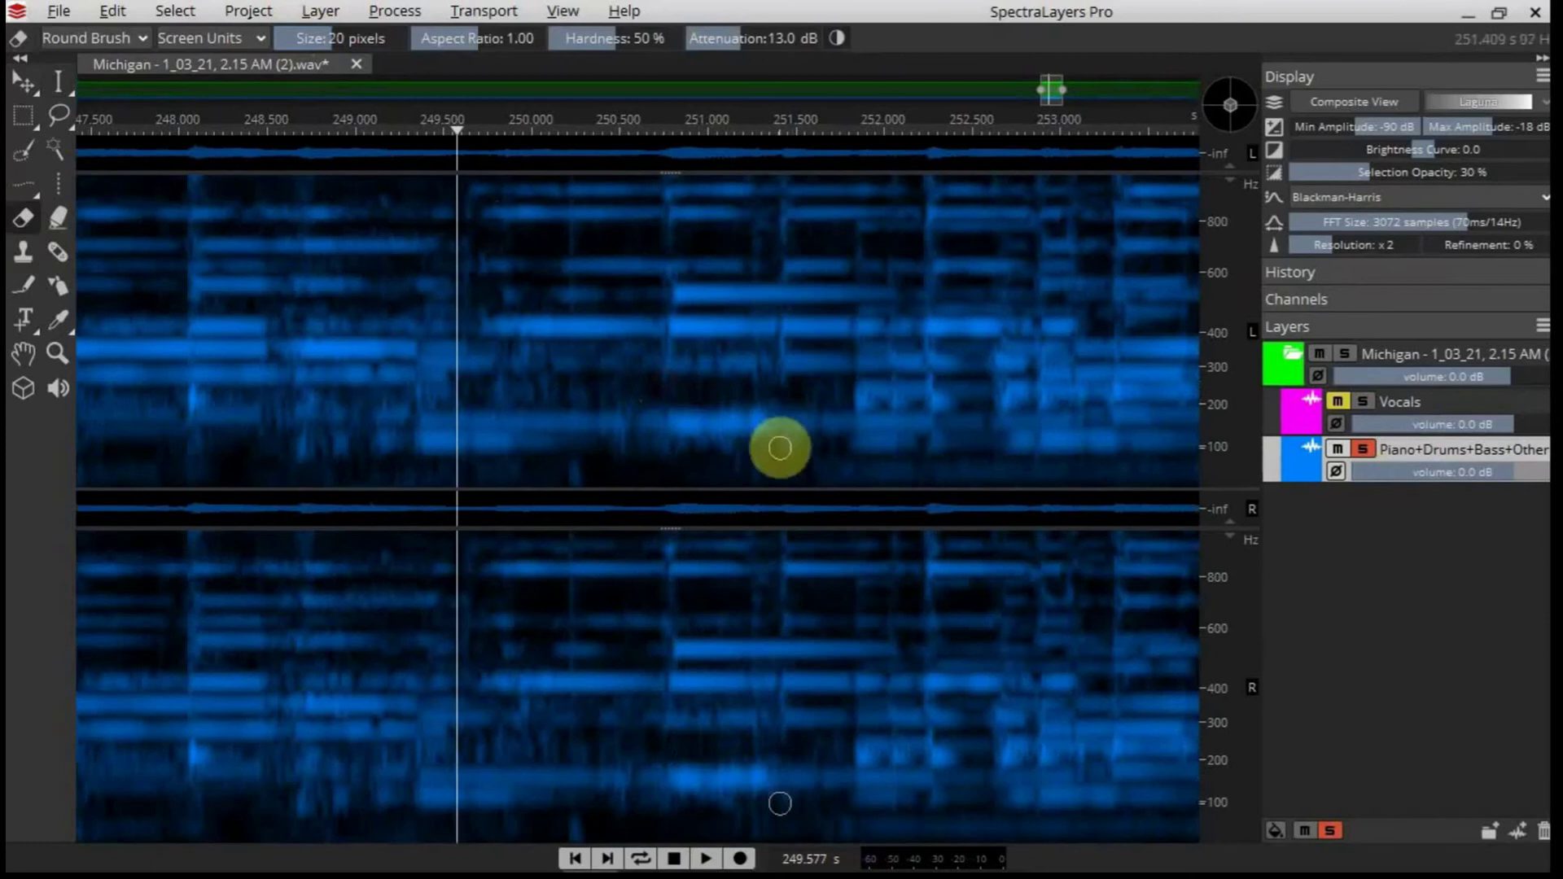
key(space)
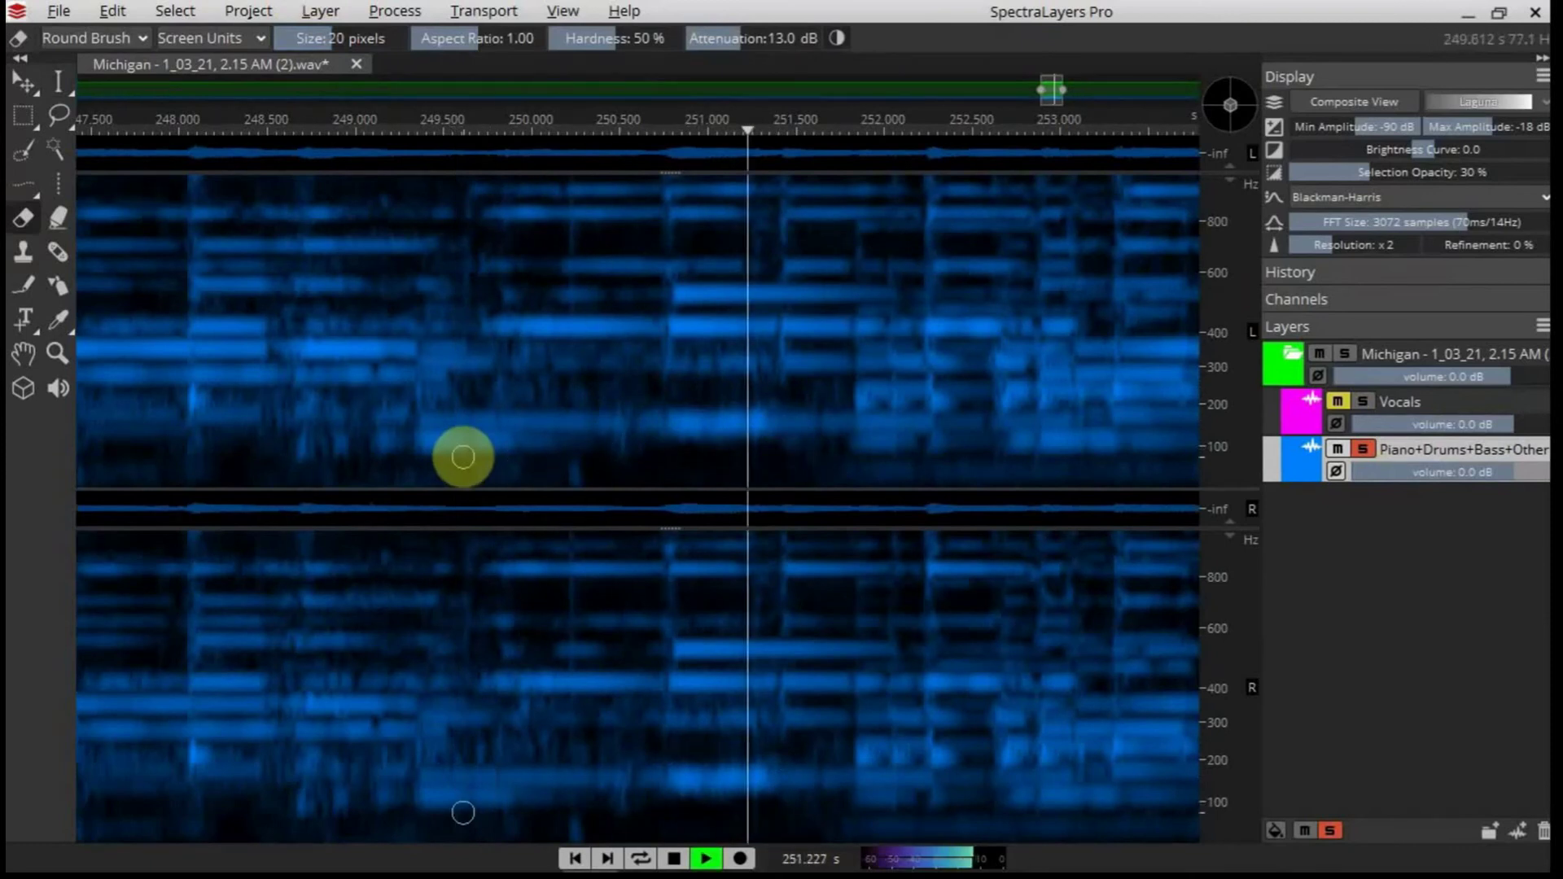
key(space)
Solo and select the Vocals layer for playback, and set the display's minimum amplitude to -102 dB.
click(1362, 401)
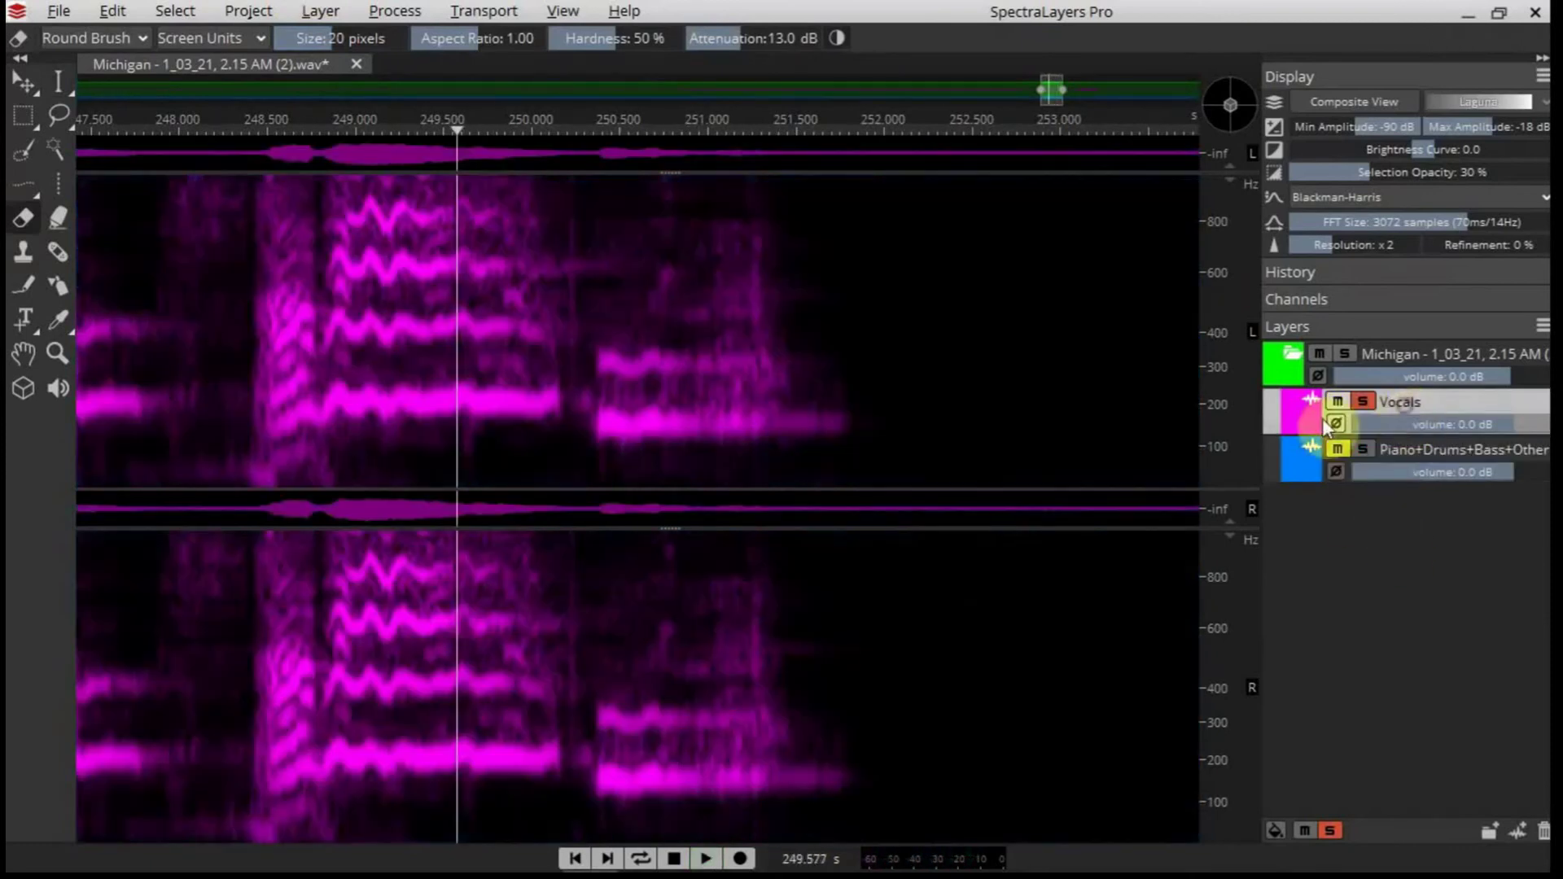
key(space)
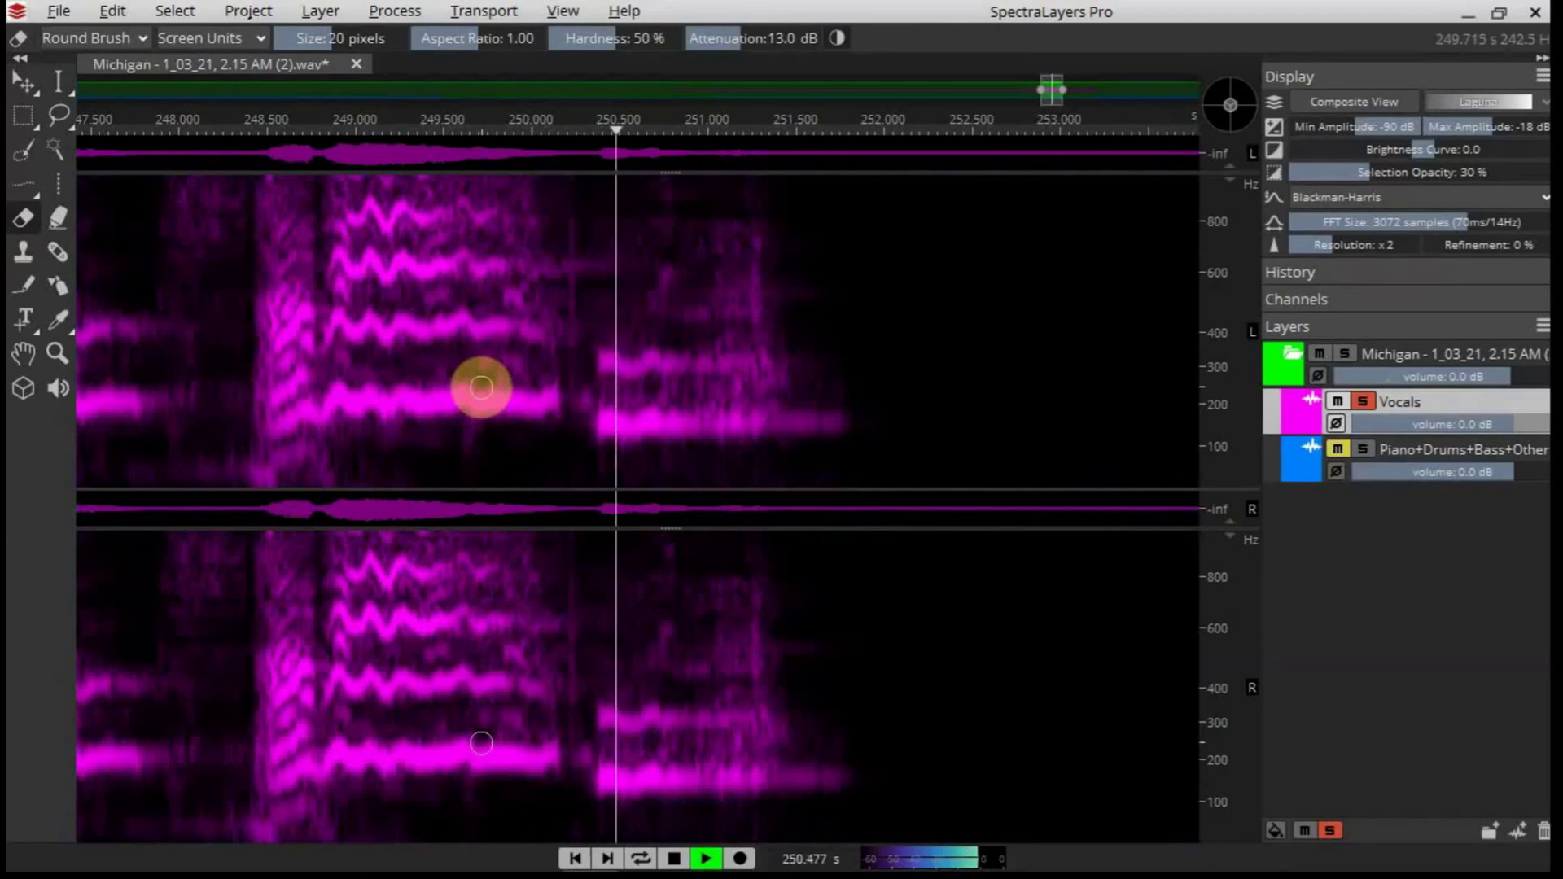
key(space)
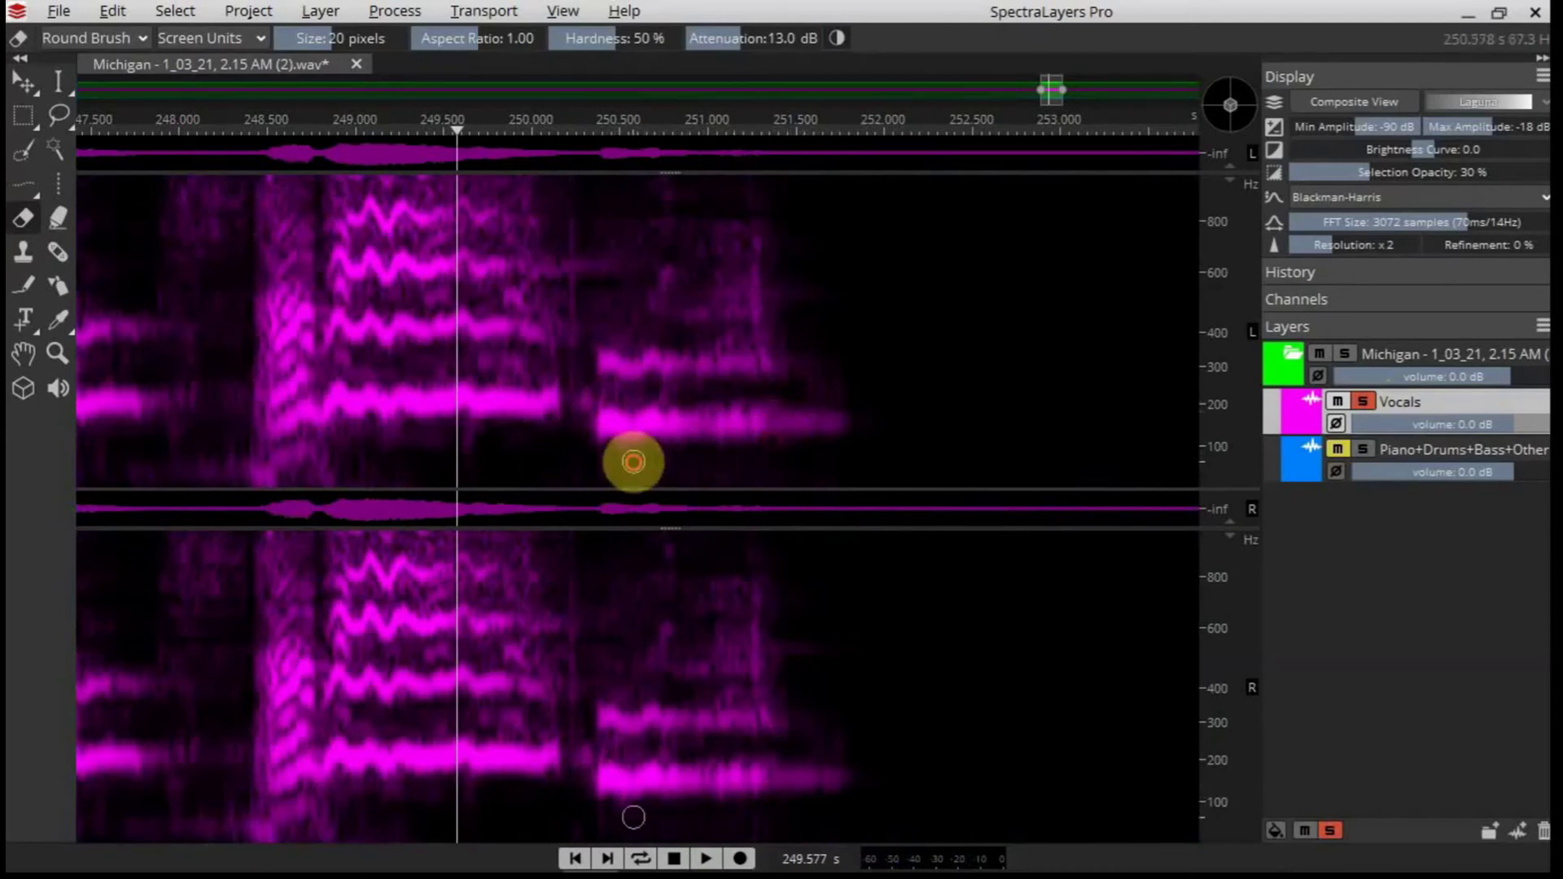
drag(1378, 128, 1336, 128)
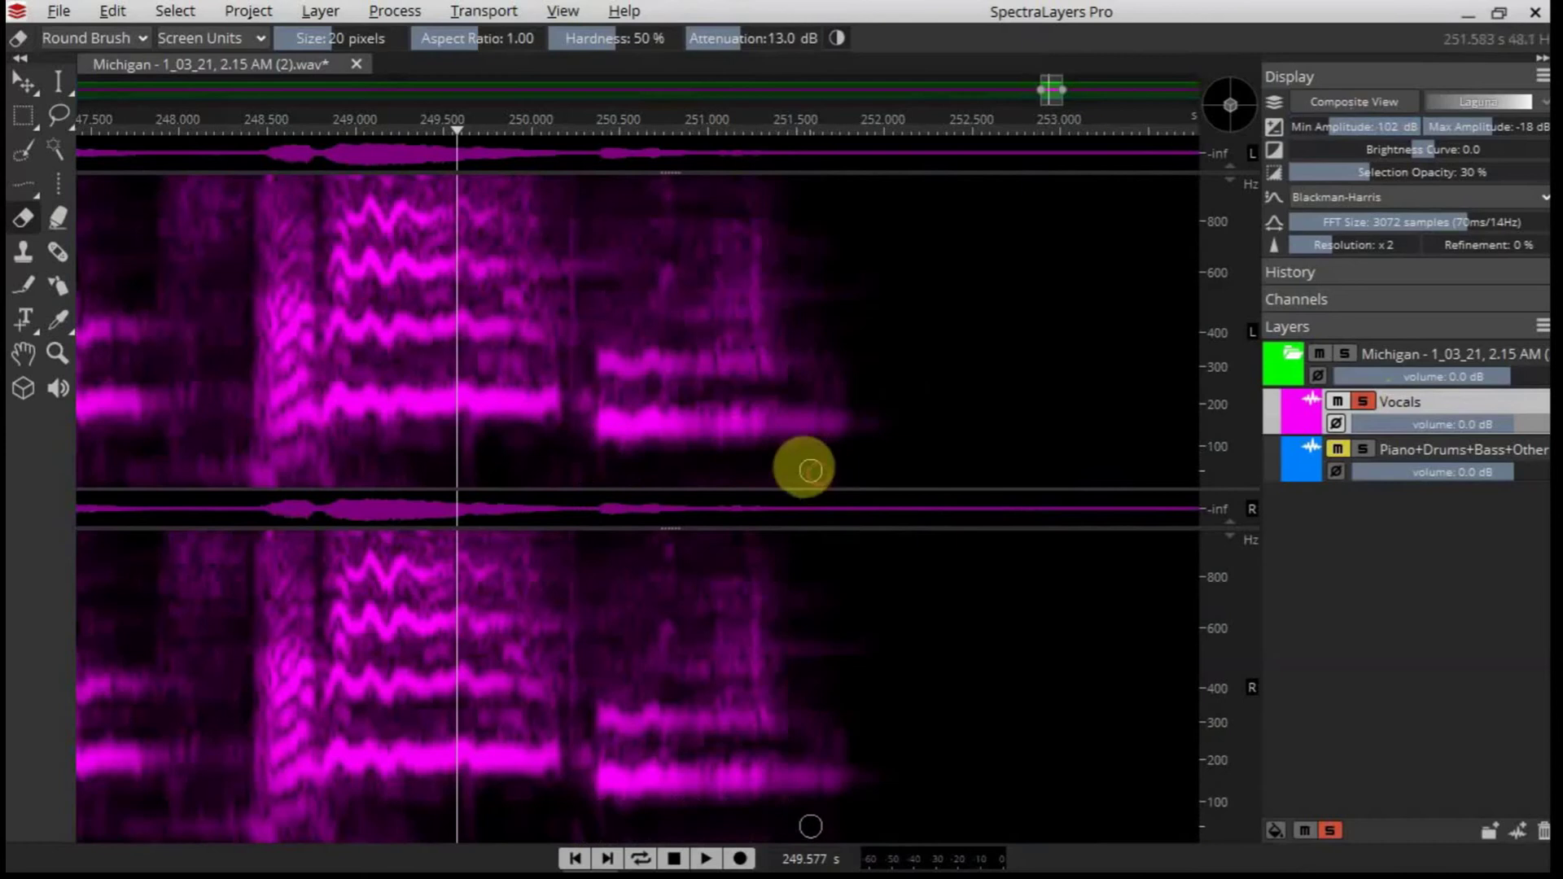
Erase the leftover instrument traces on the Vocals layer between about 250.5 and 251.7 seconds with the 20-pixel eraser, checking by playback.
scroll(806, 464, up, 3)
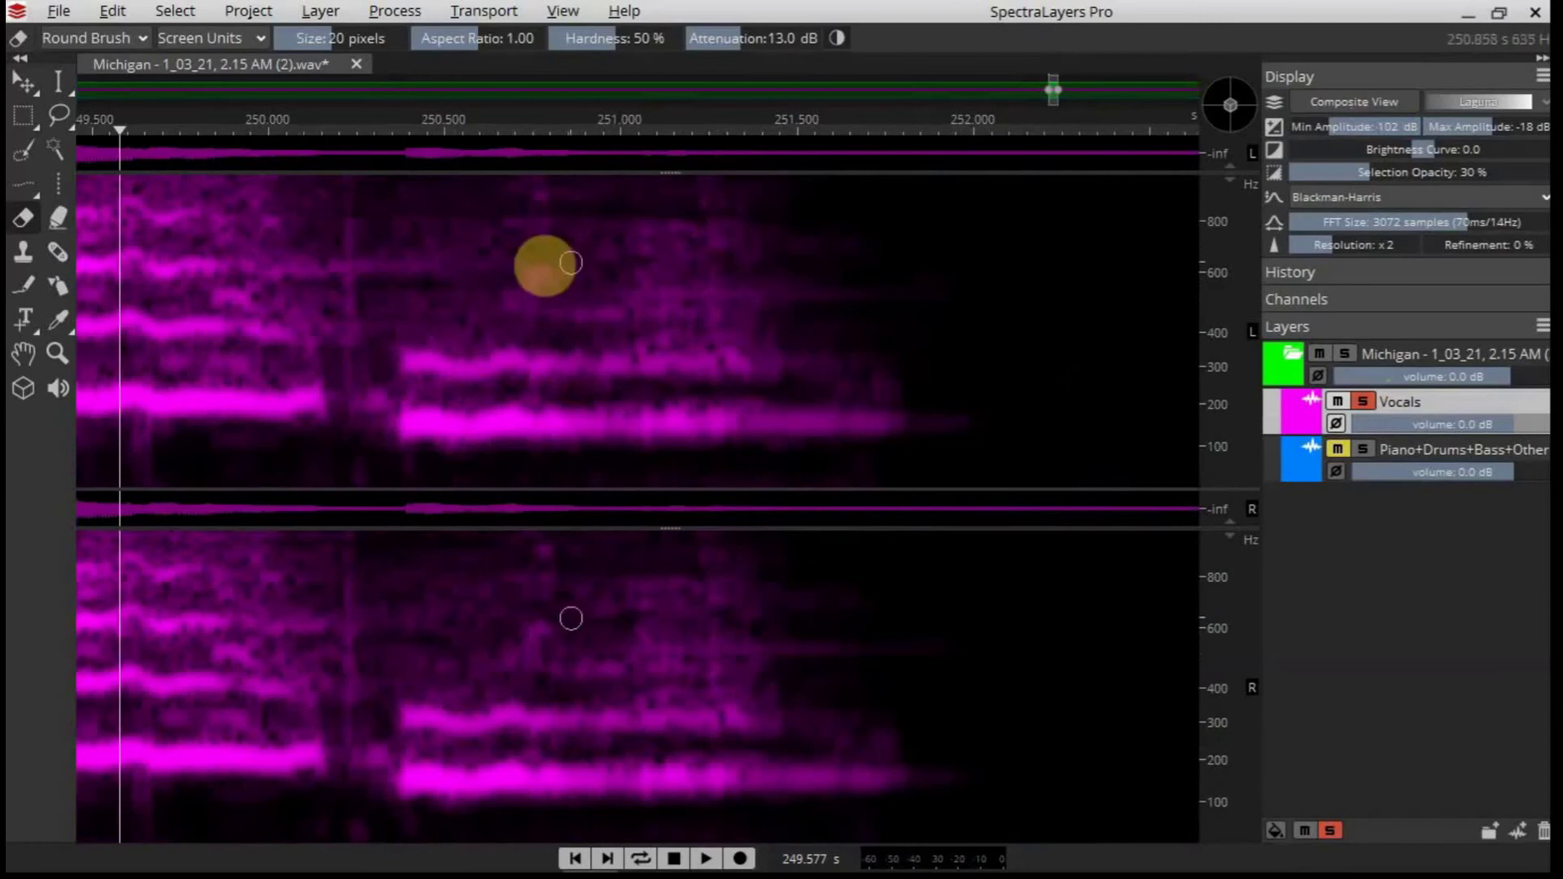
key(space)
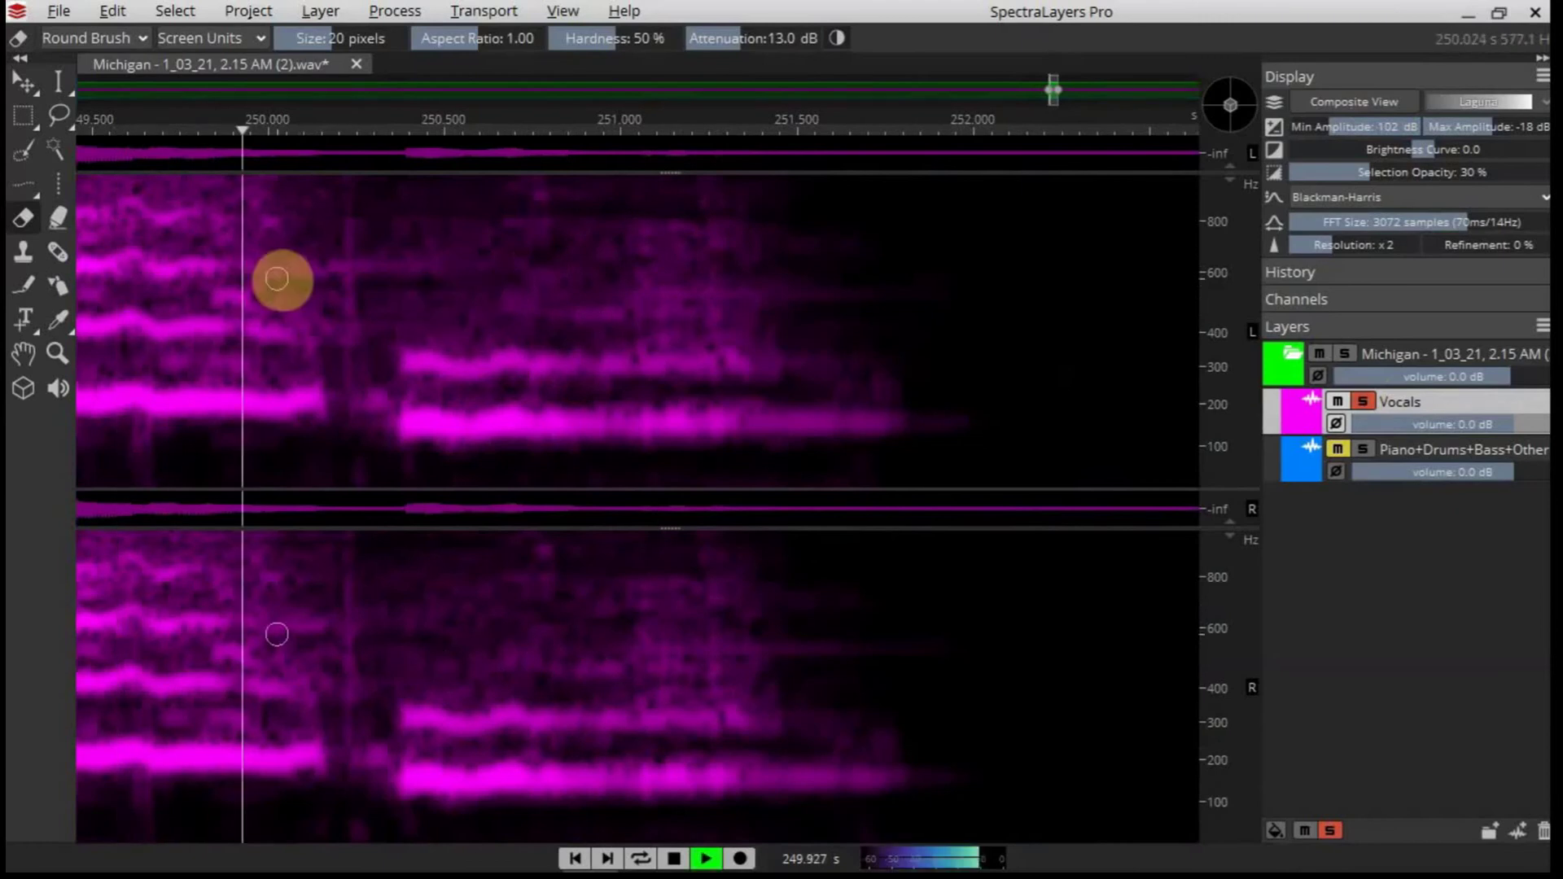
key(space)
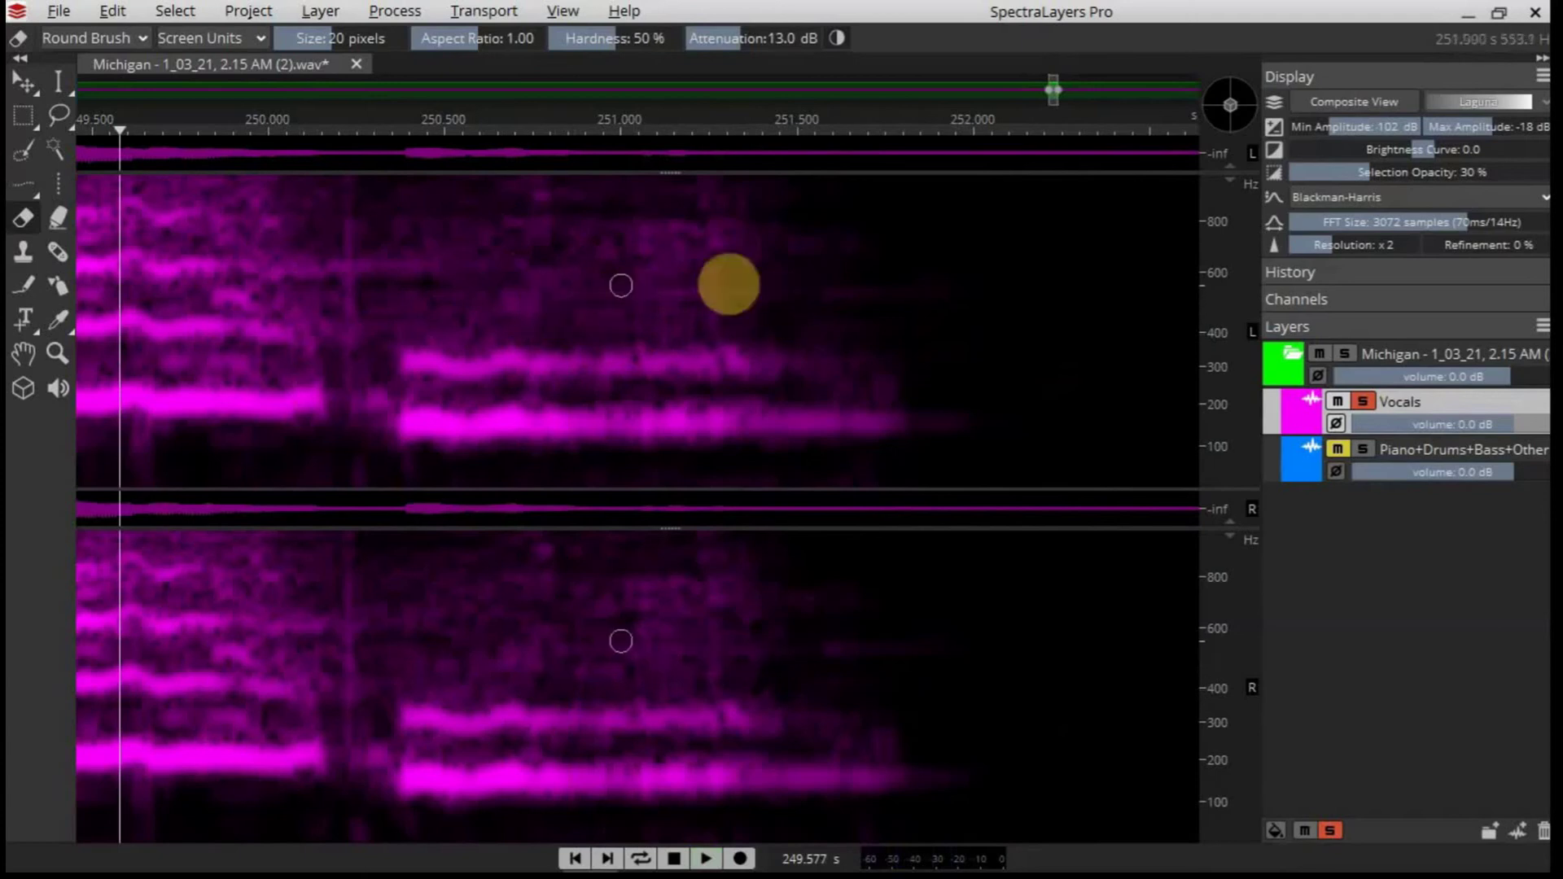
key(space)
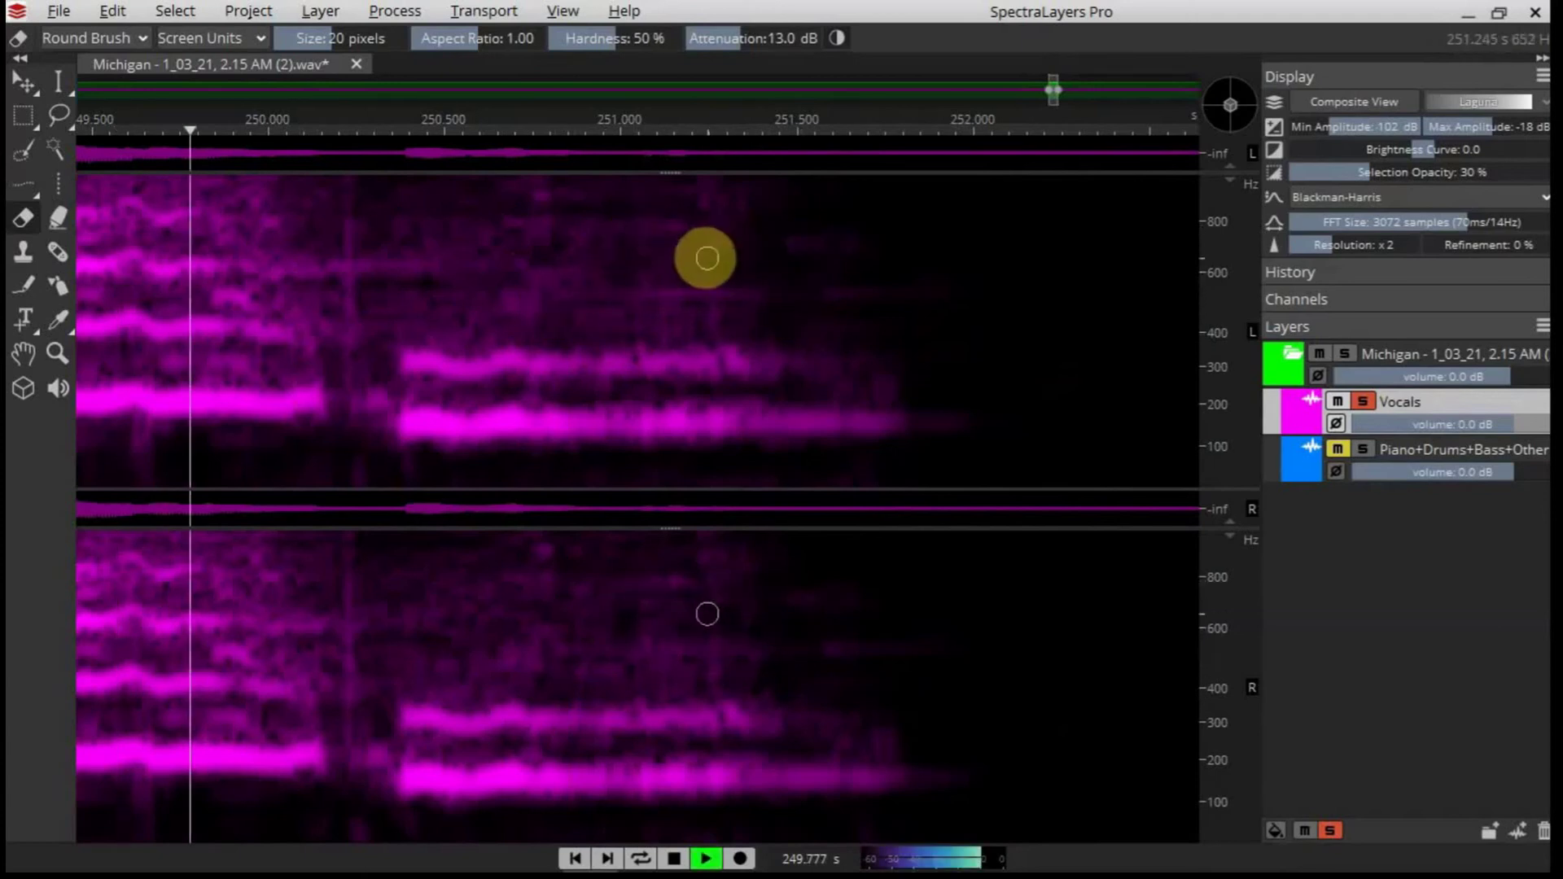
key(space)
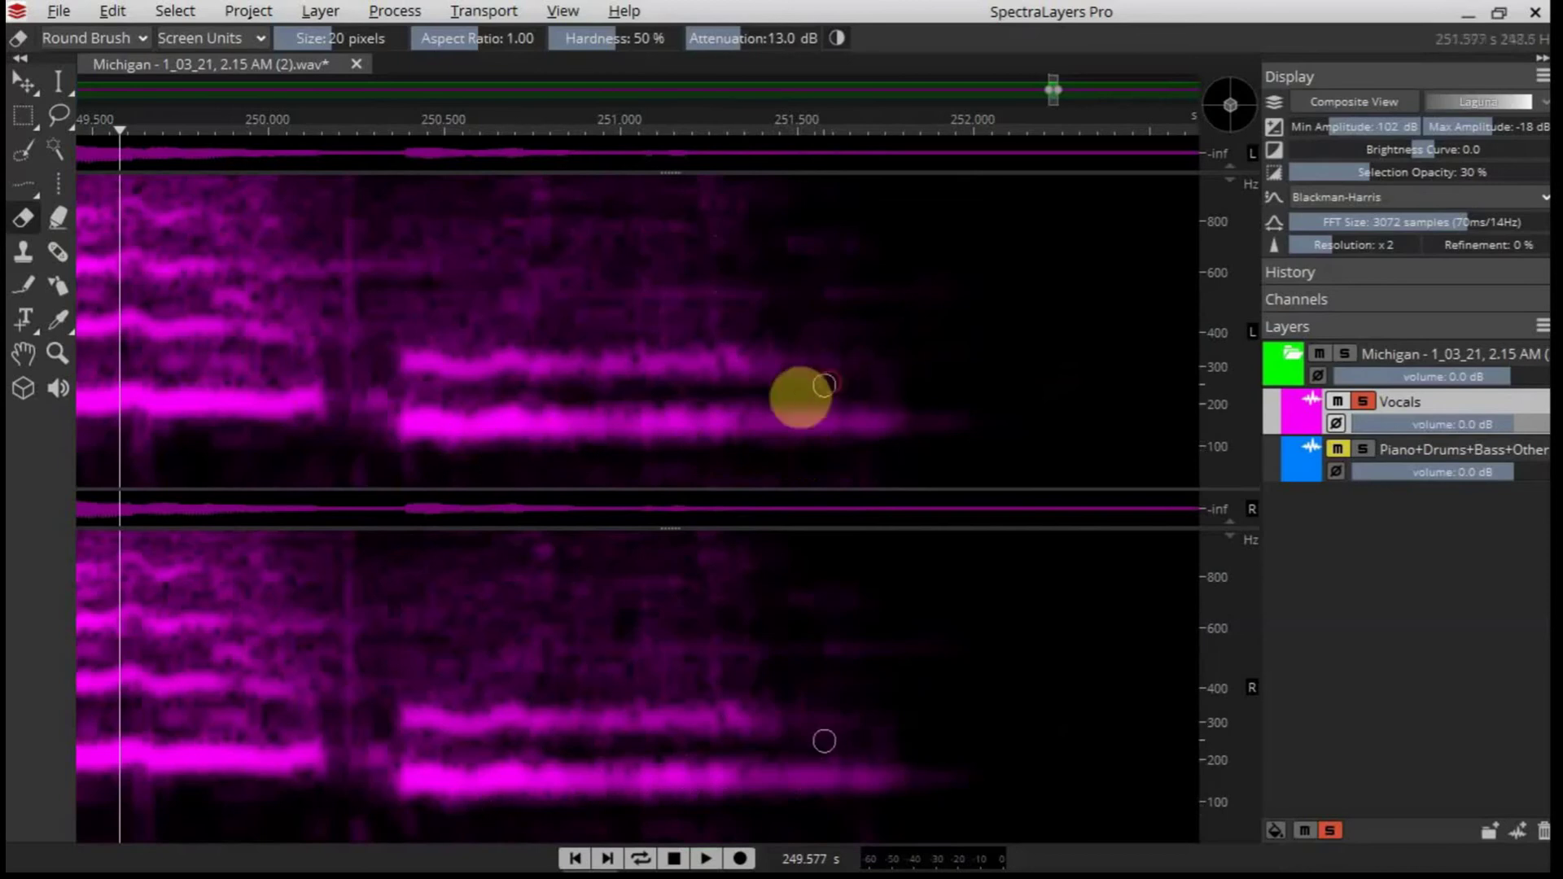
key(space)
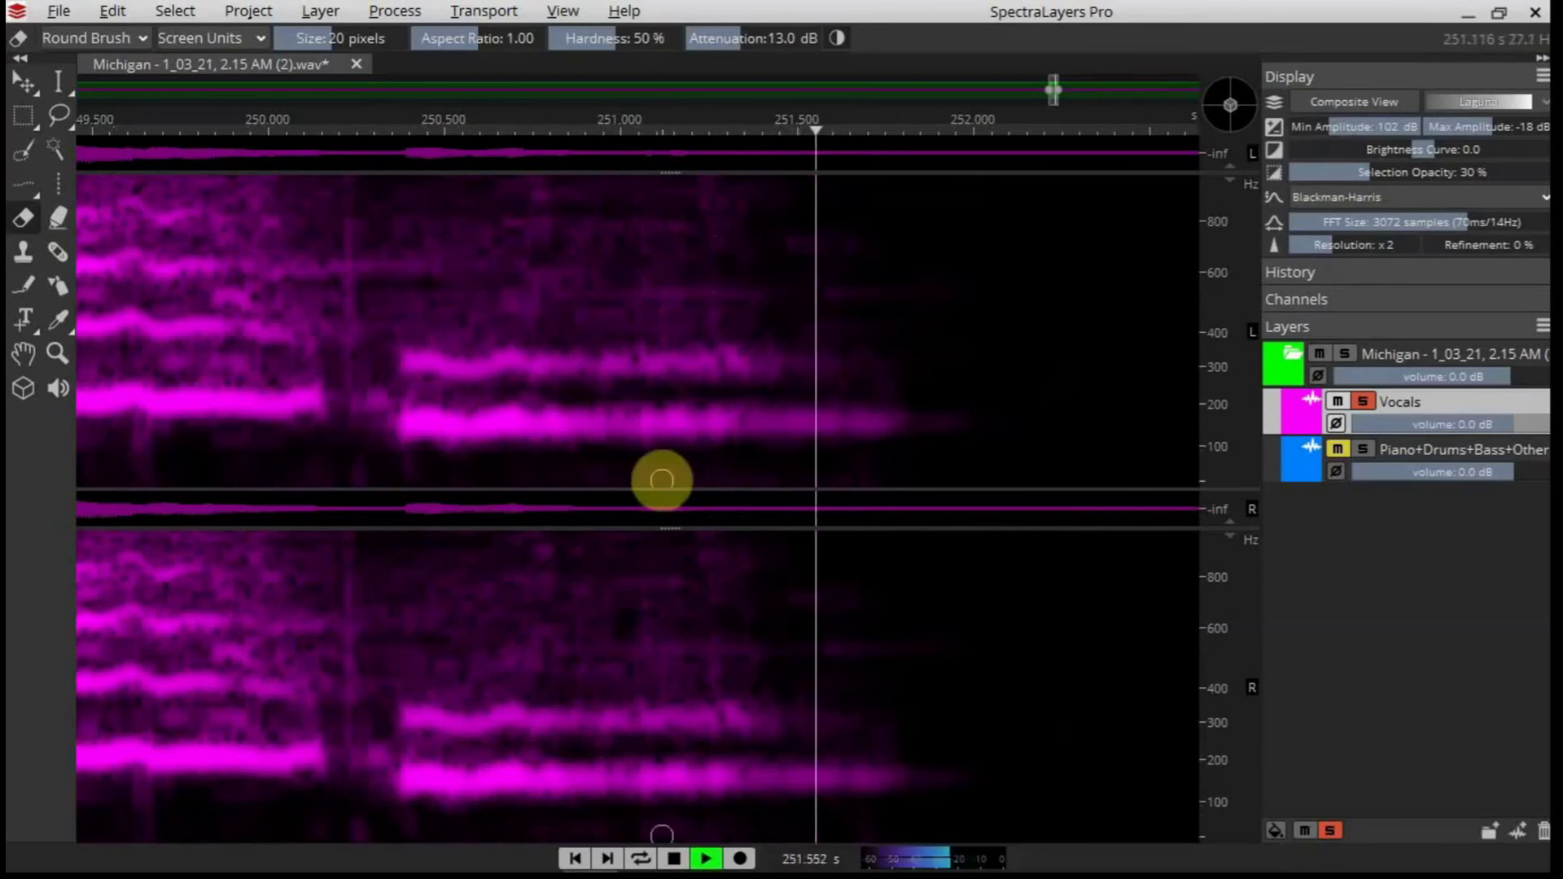
key(space)
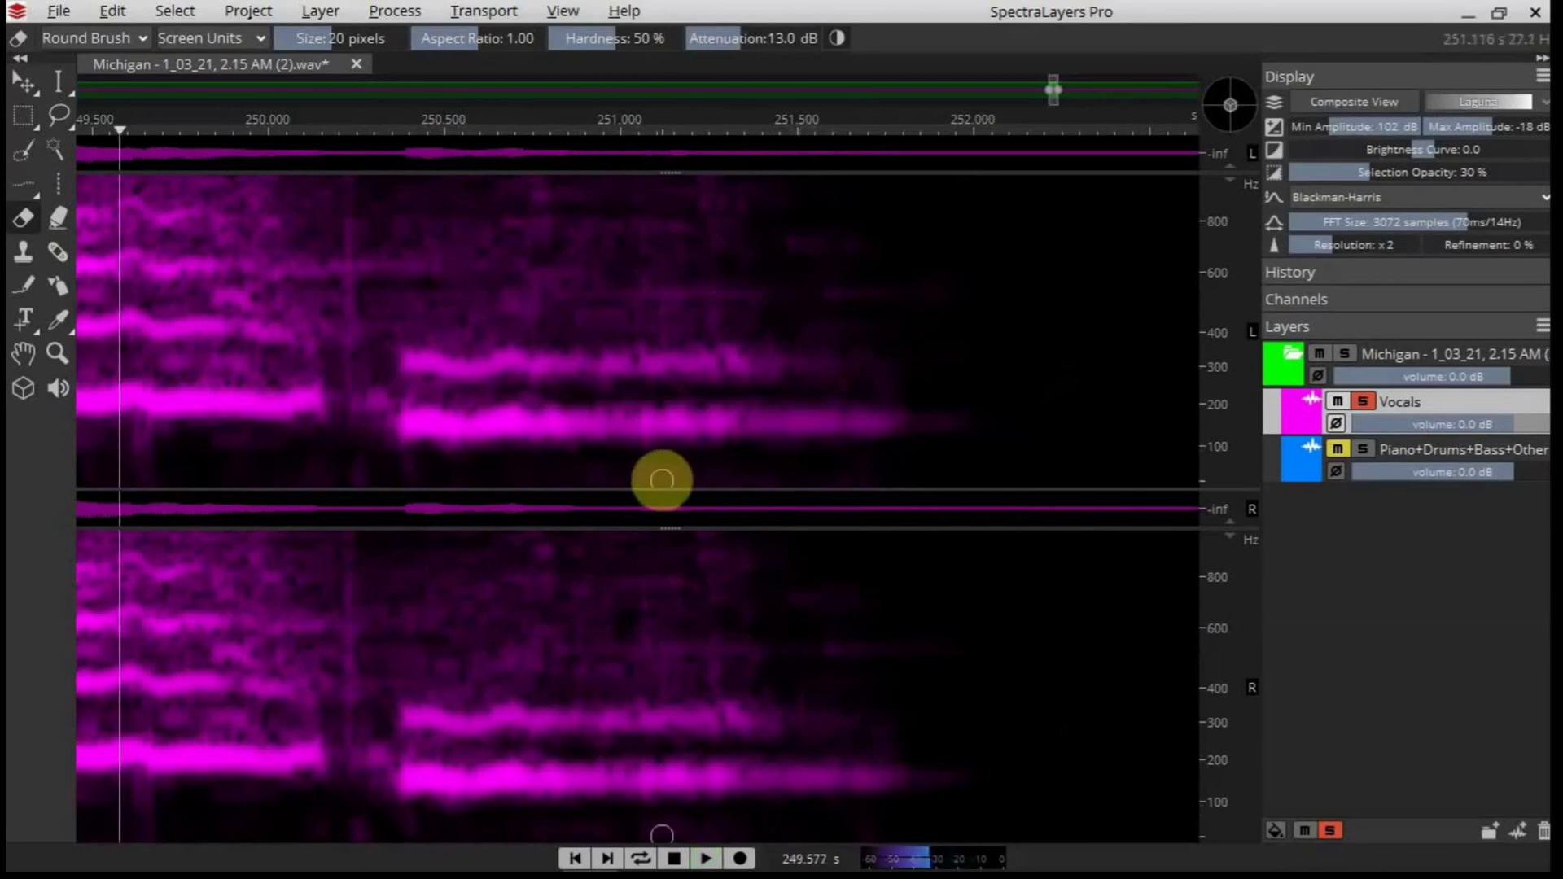
Repair the lowest vocal harmonic near 140 Hz at about 250.9 to 251.0 seconds with the frequency repair tool and play the result.
click(59, 246)
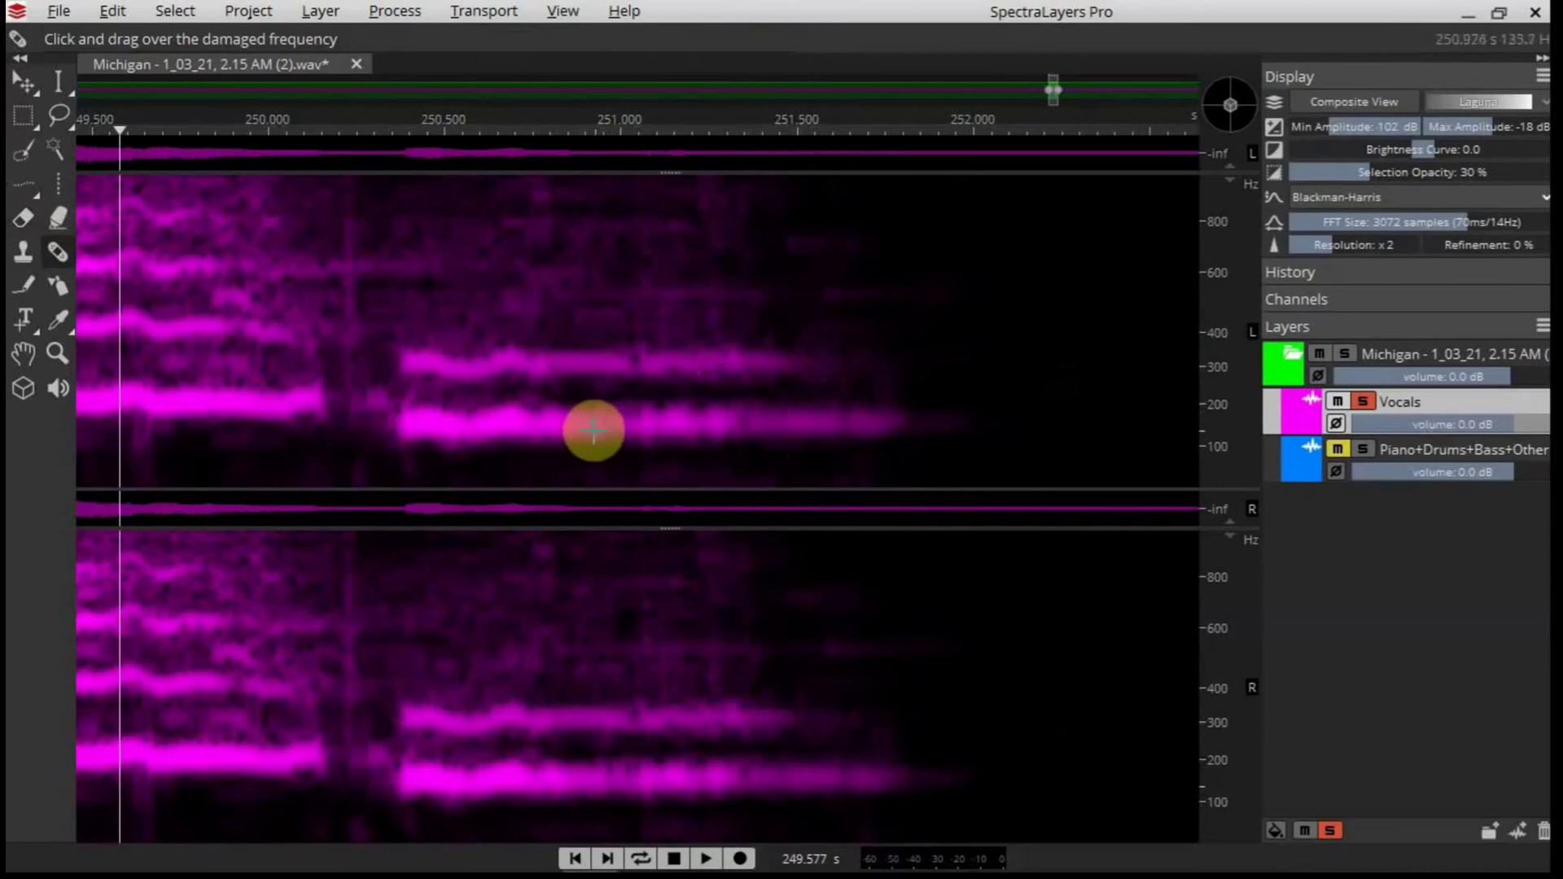
drag(583, 425, 629, 424)
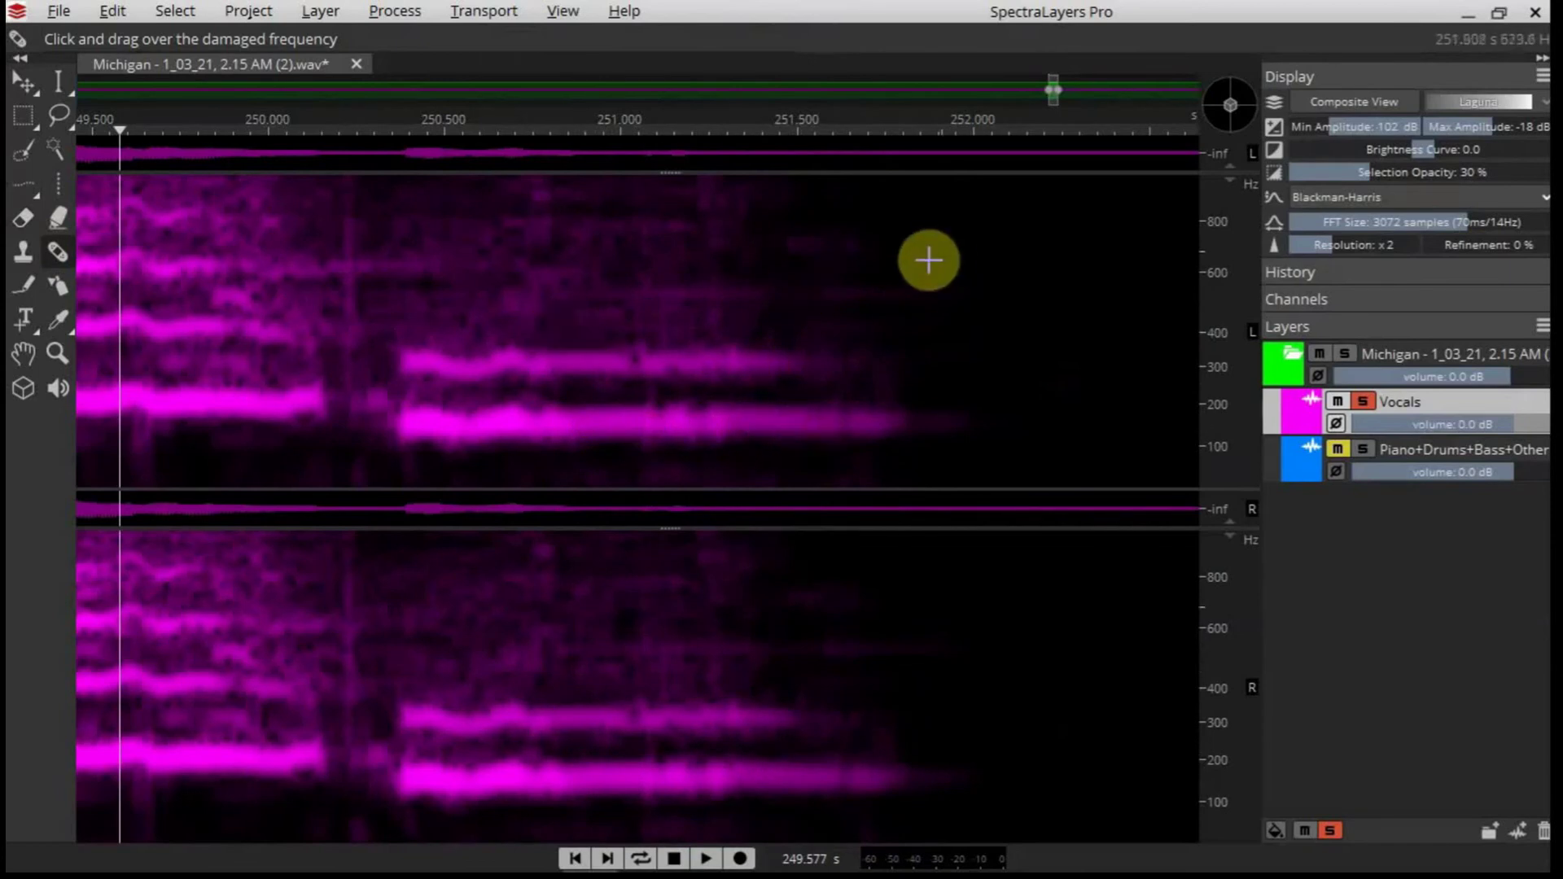
key(space)
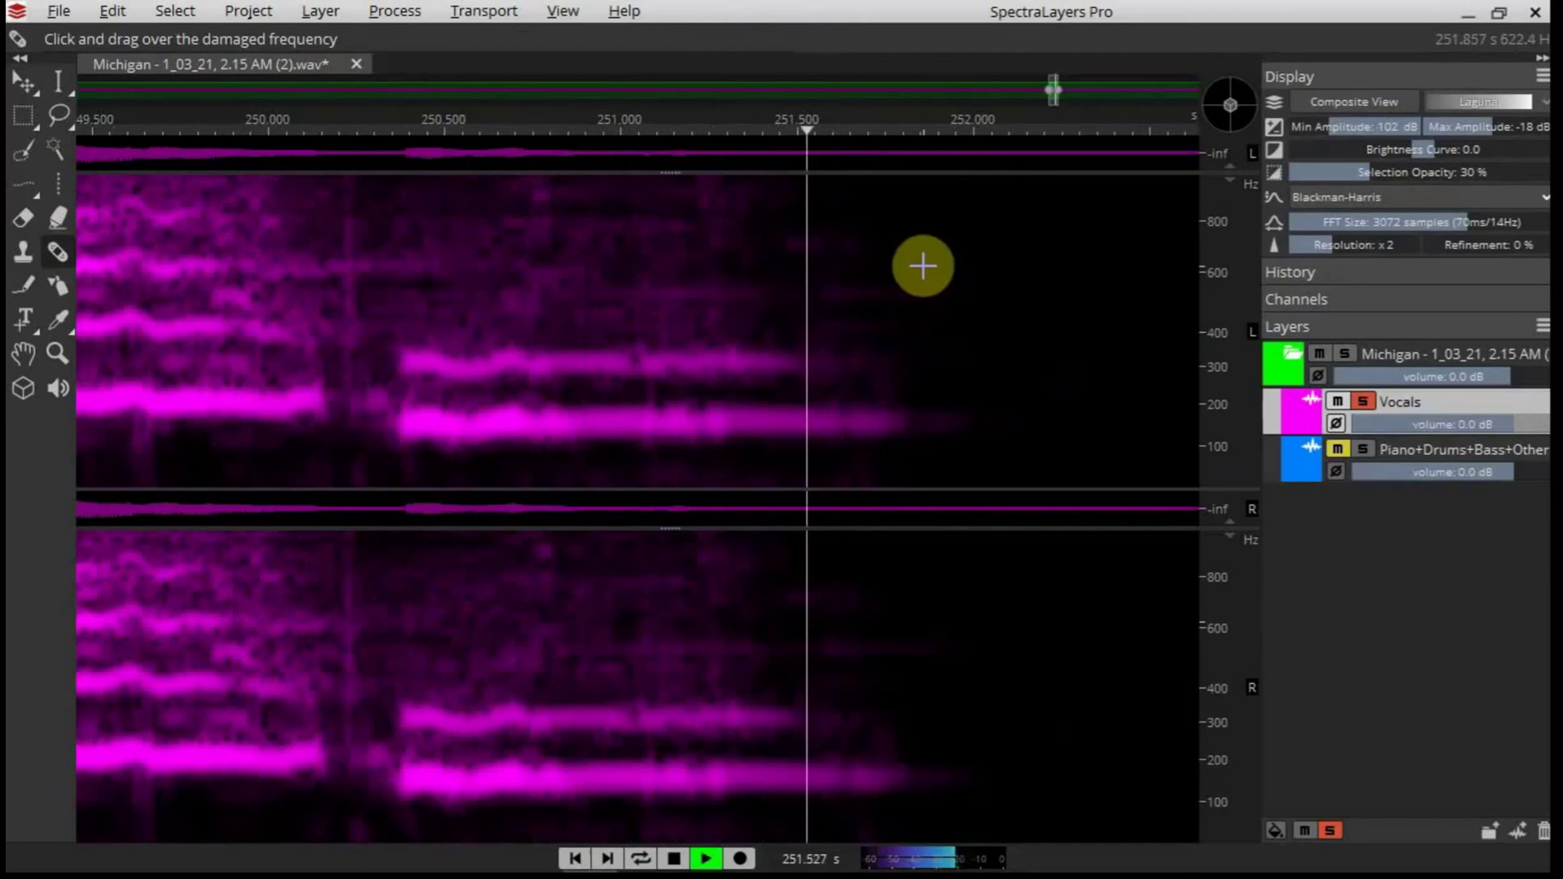
key(space)
Unsolo the Vocals layer and play both stems together.
click(1362, 401)
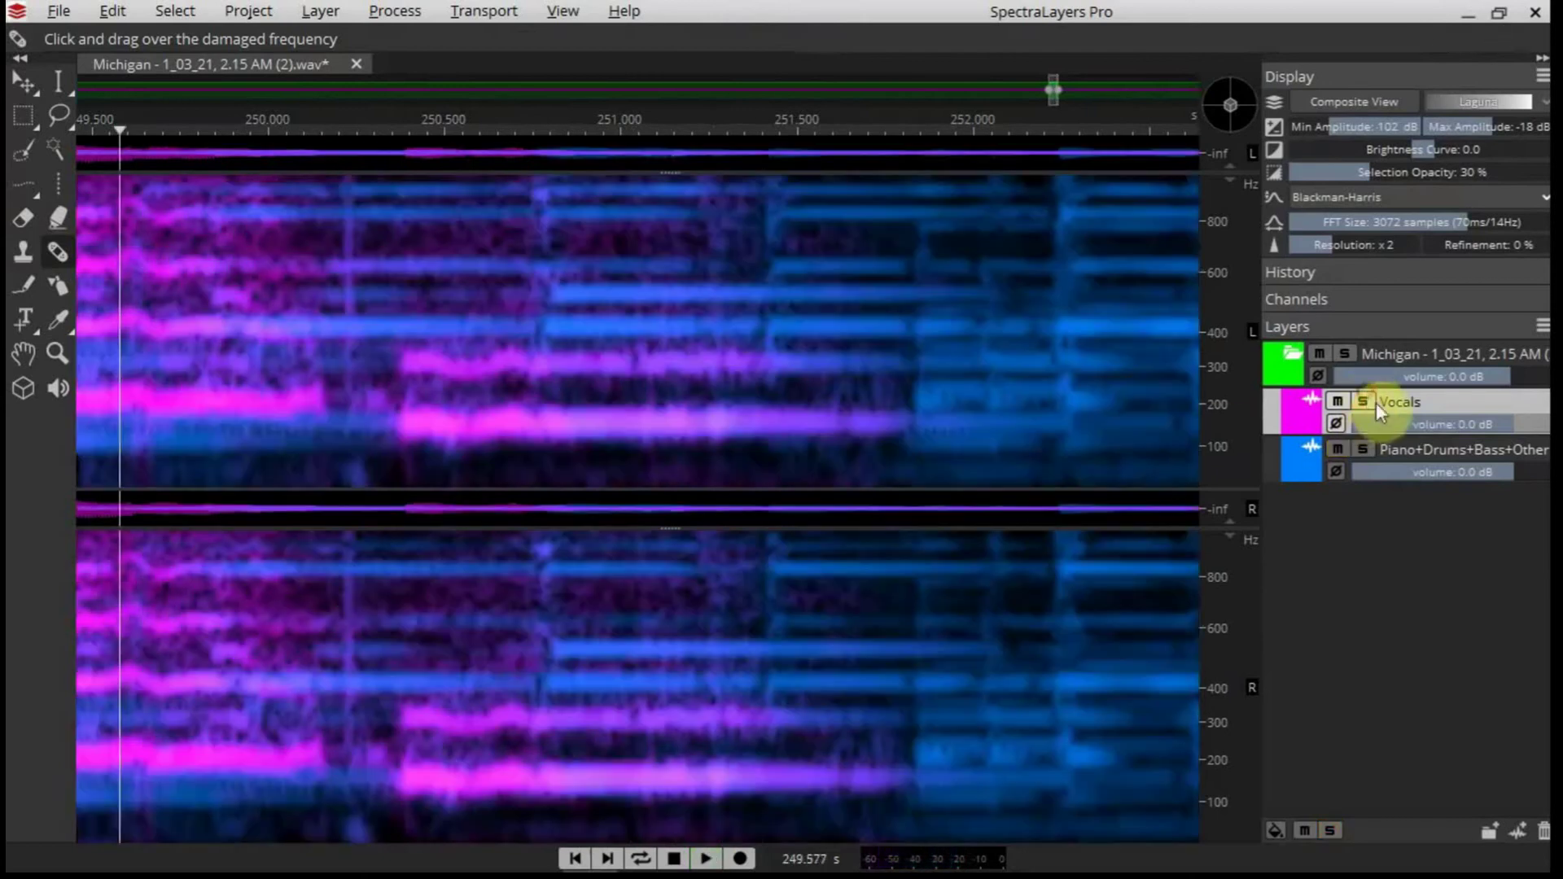
scroll(193, 261, down, 3)
key(space)
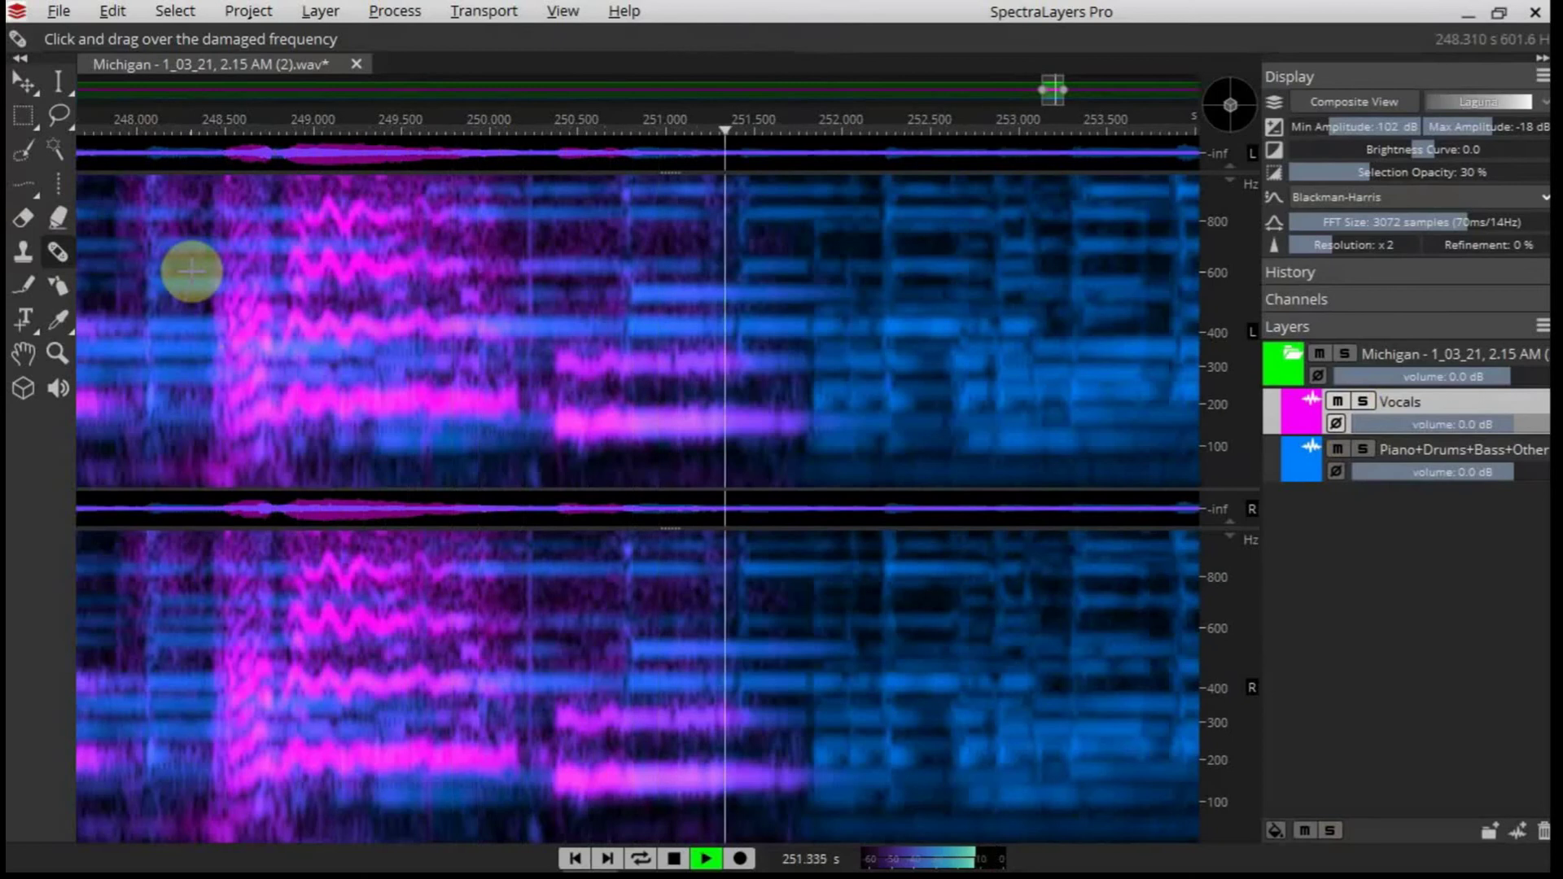
Solo the Vocals layer, play it, and set the eraser to 54 pixels with 7.0 dB attenuation.
click(1362, 401)
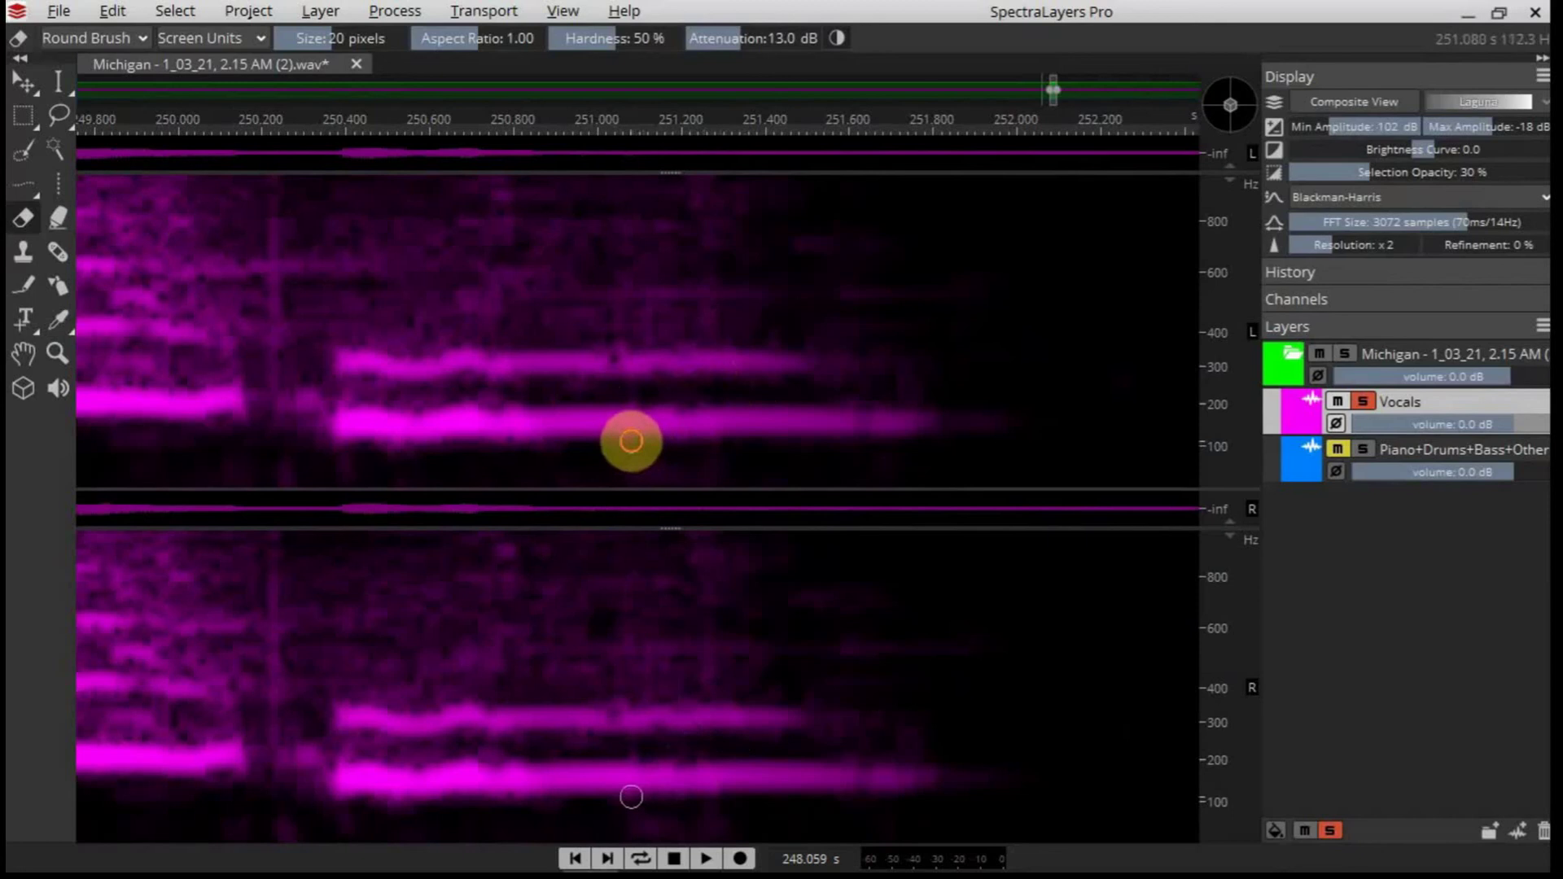
key(space)
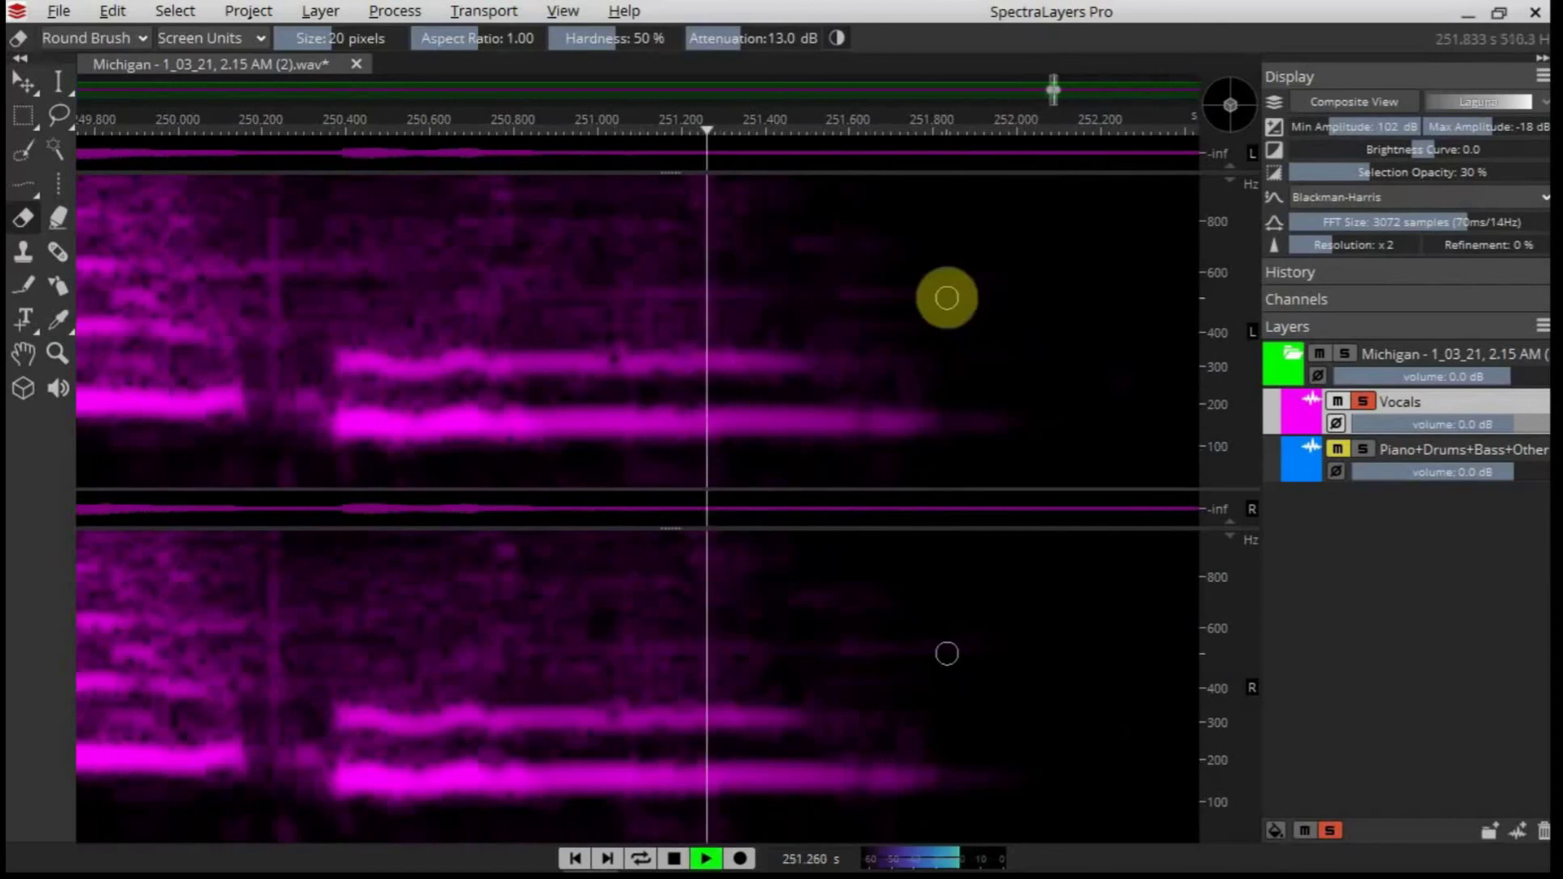
drag(342, 38, 376, 43)
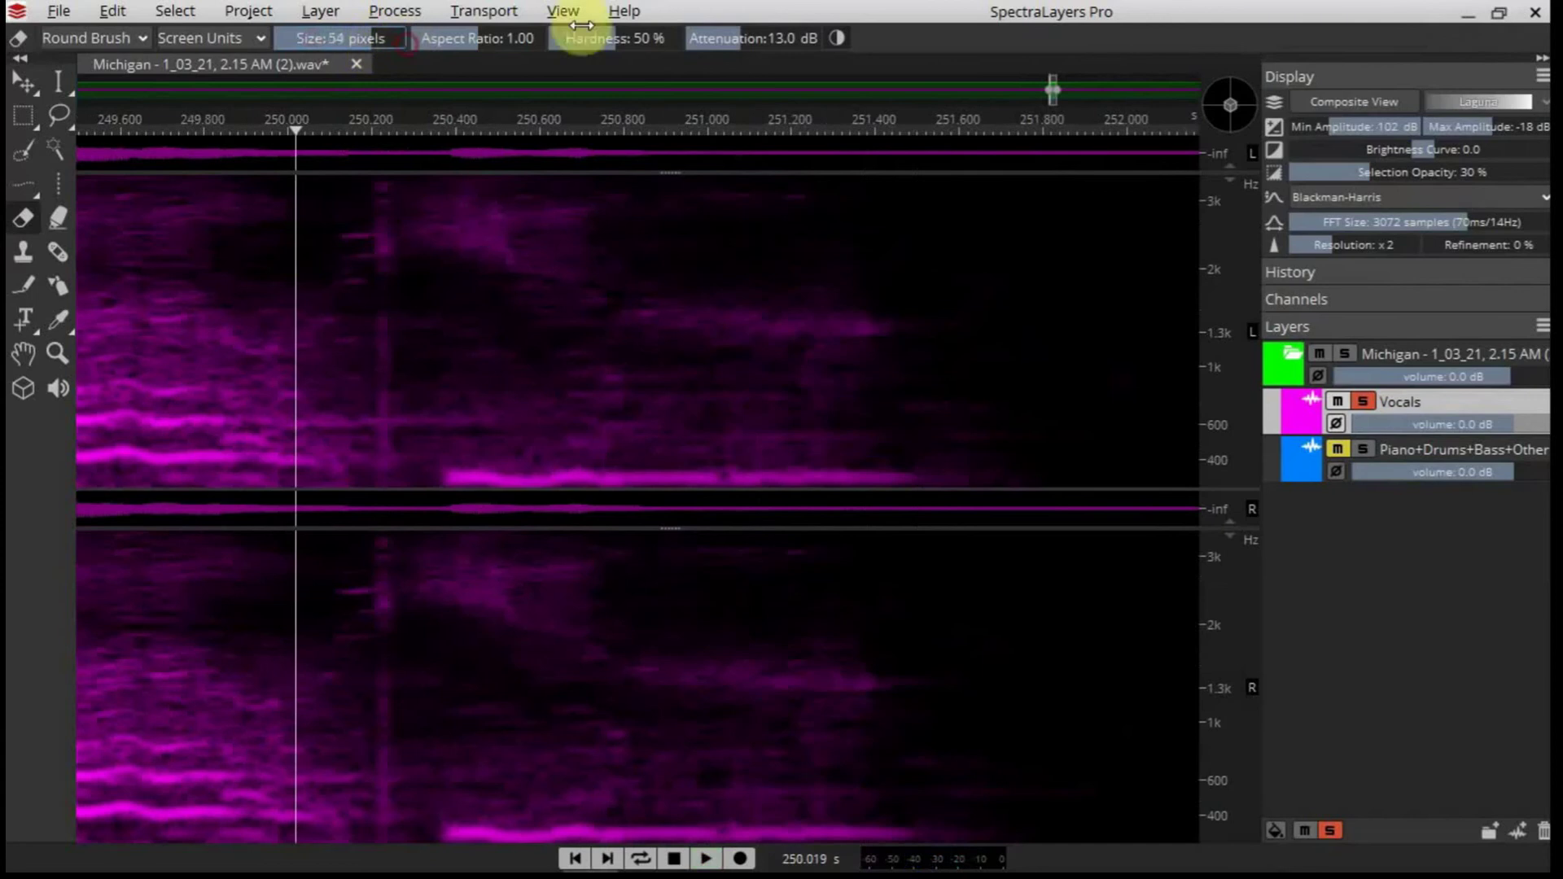
drag(729, 38, 716, 38)
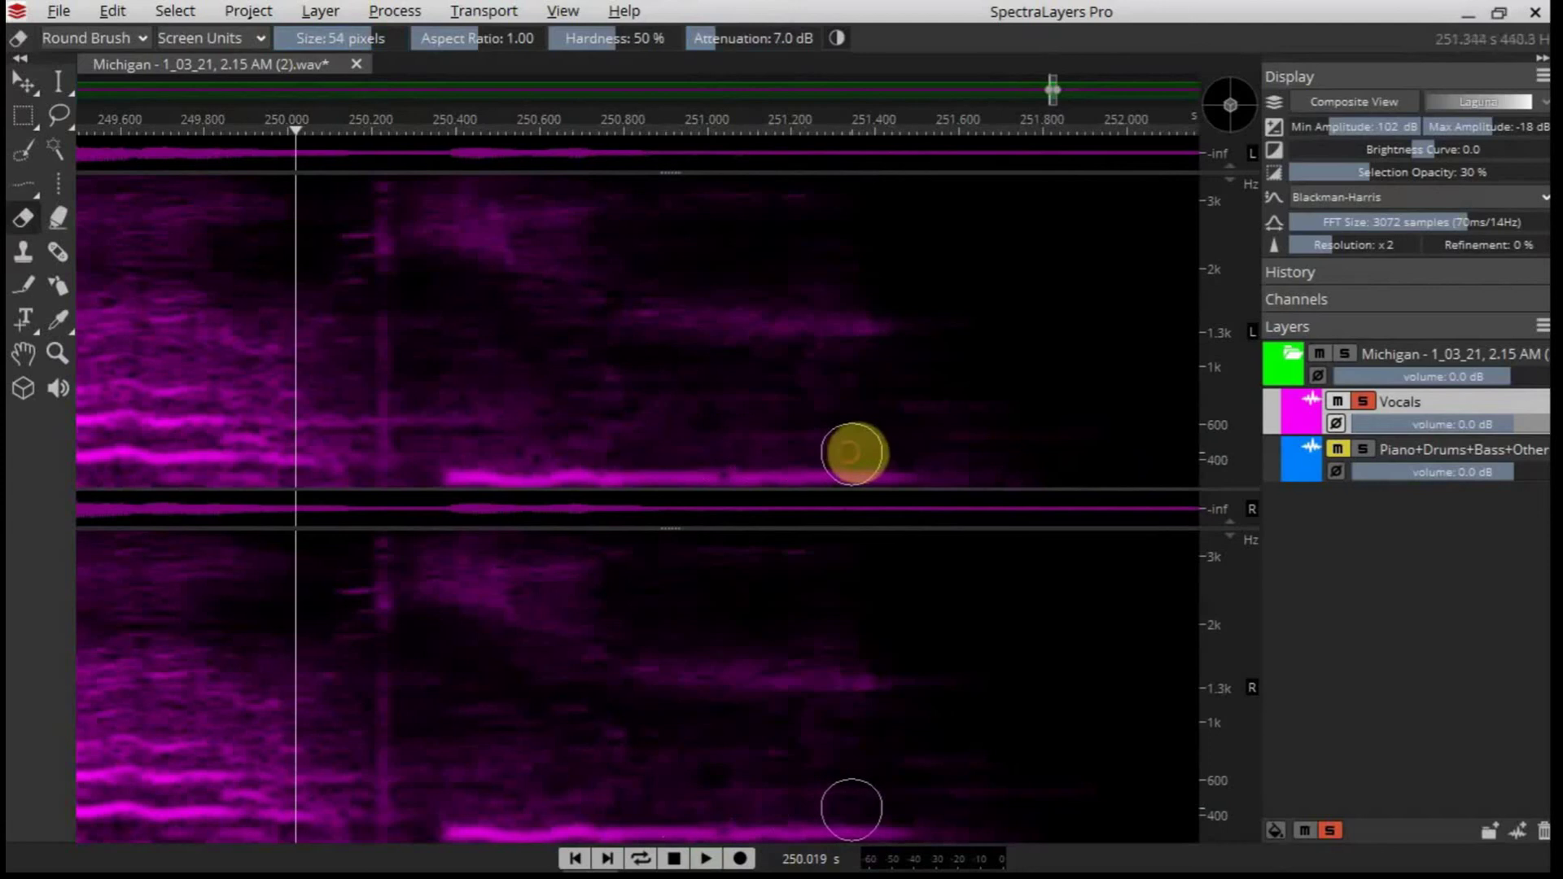
key(space)
key(space)
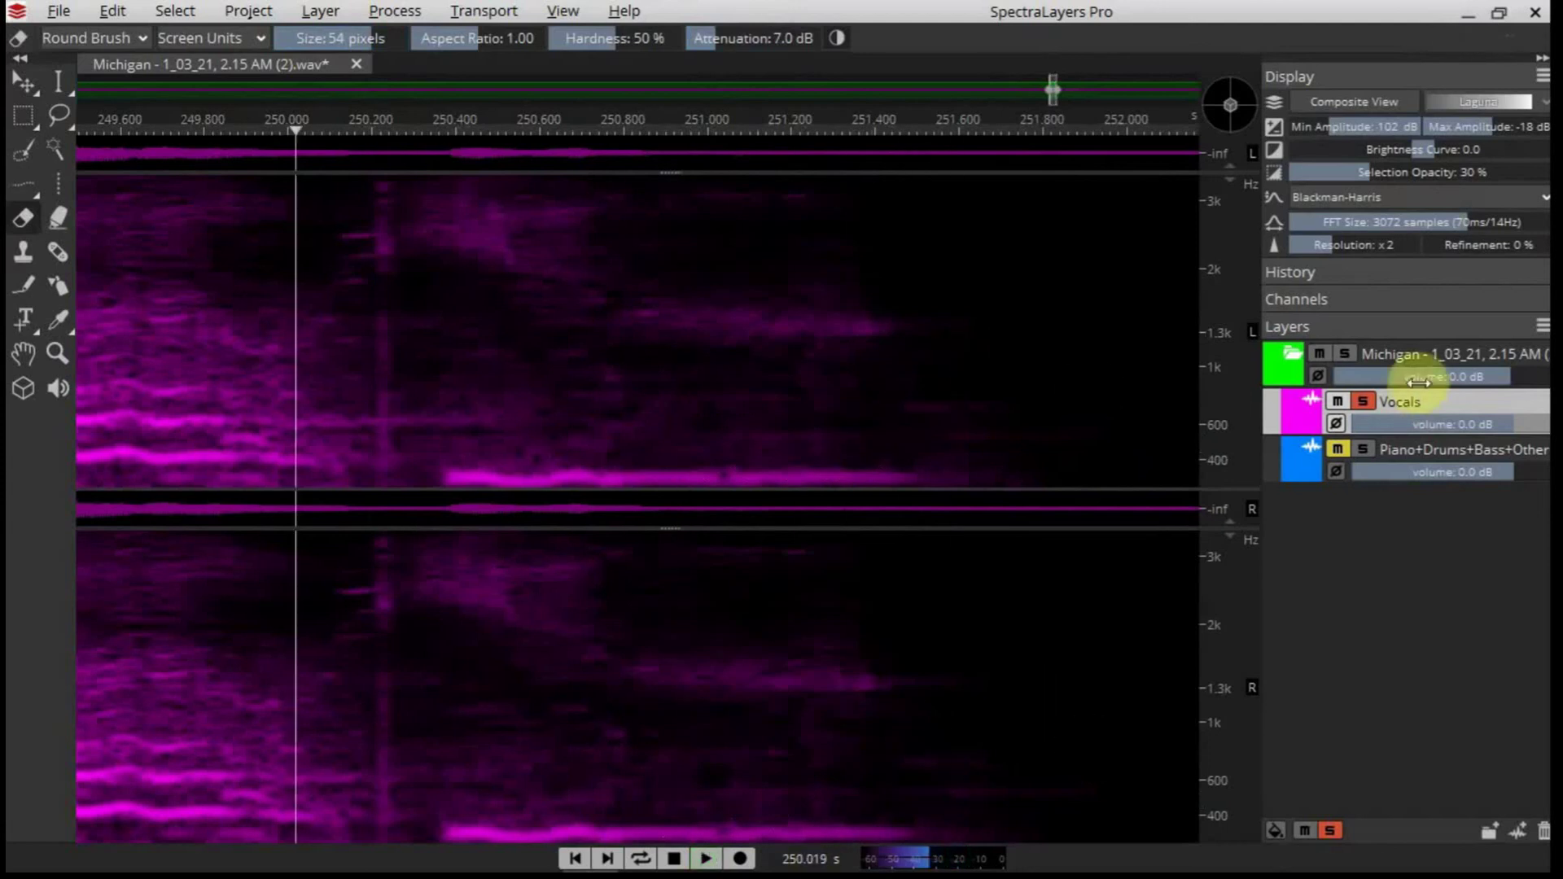
Solo the Piano+Drums+Bass+Other layer instead of Vocals and listen to the passage from about 250 seconds.
click(1369, 405)
click(1361, 448)
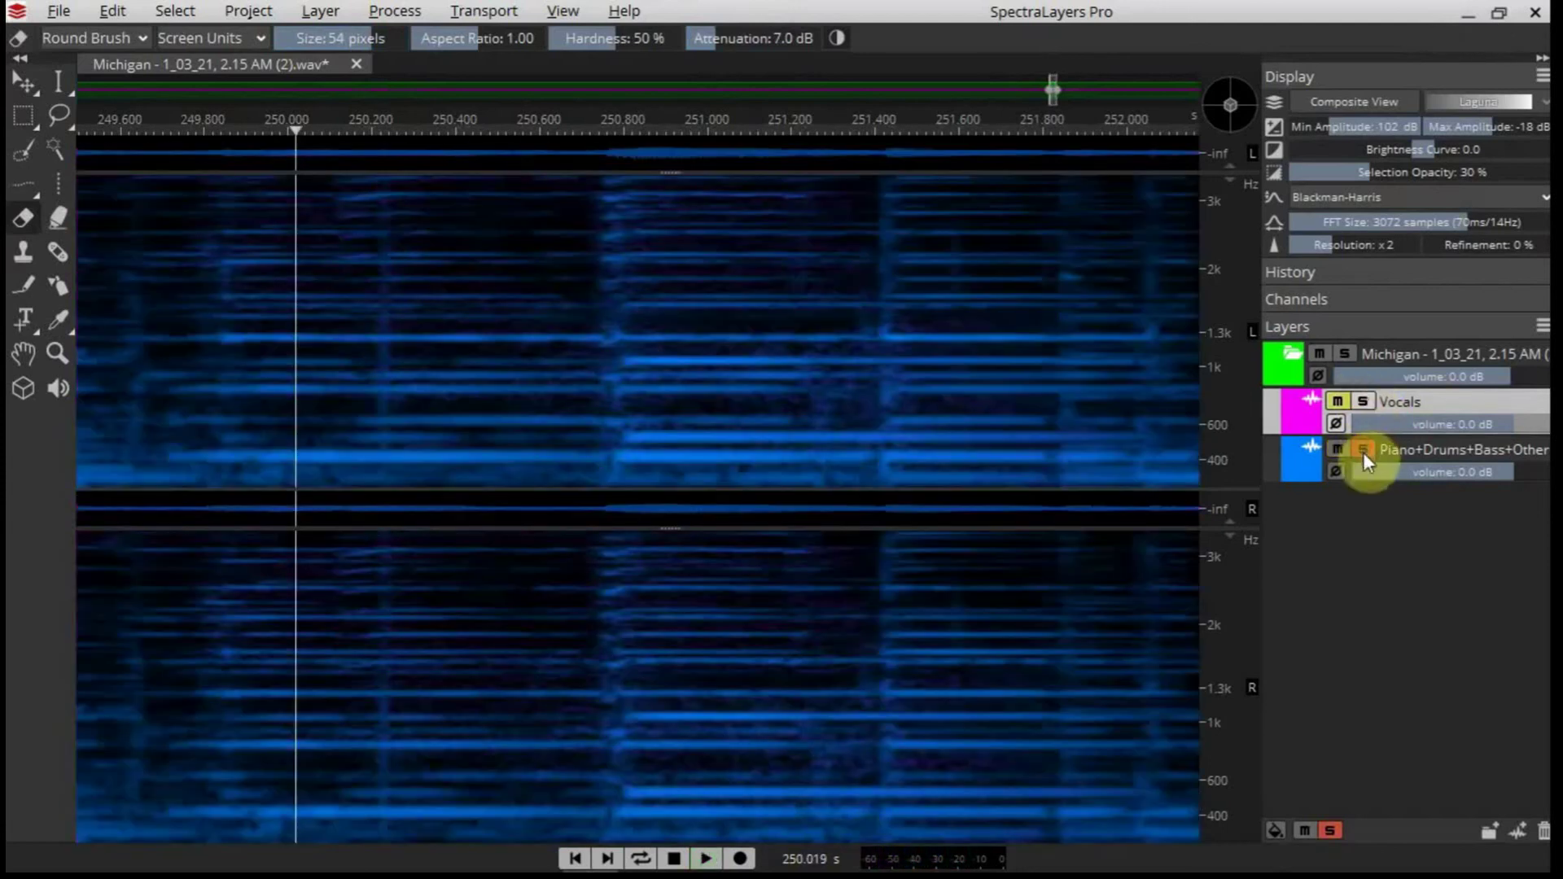
key(space)
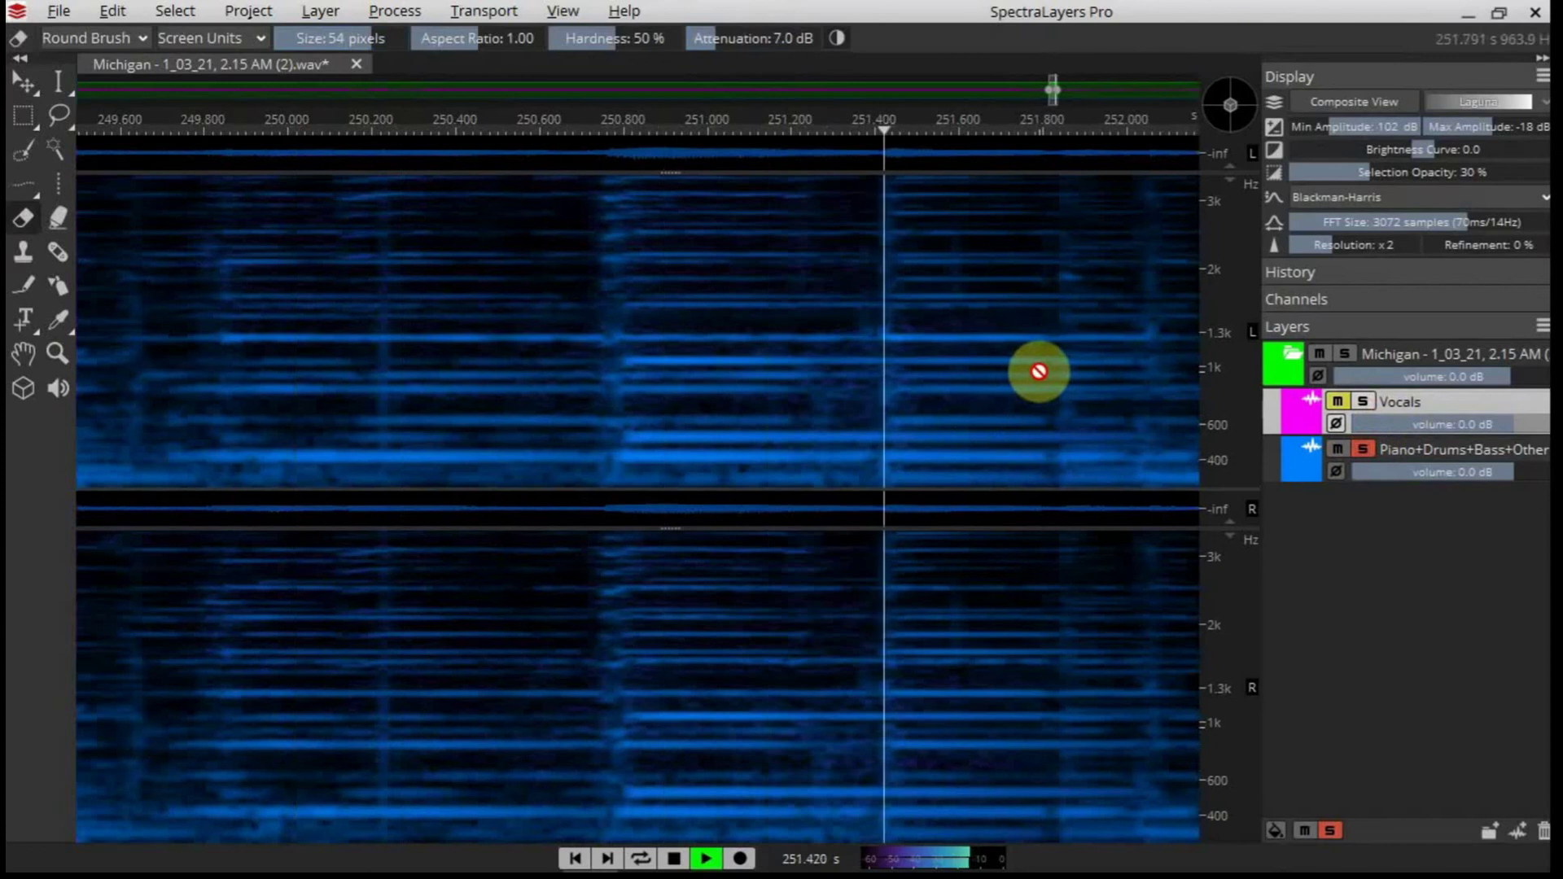
key(space)
key(space)
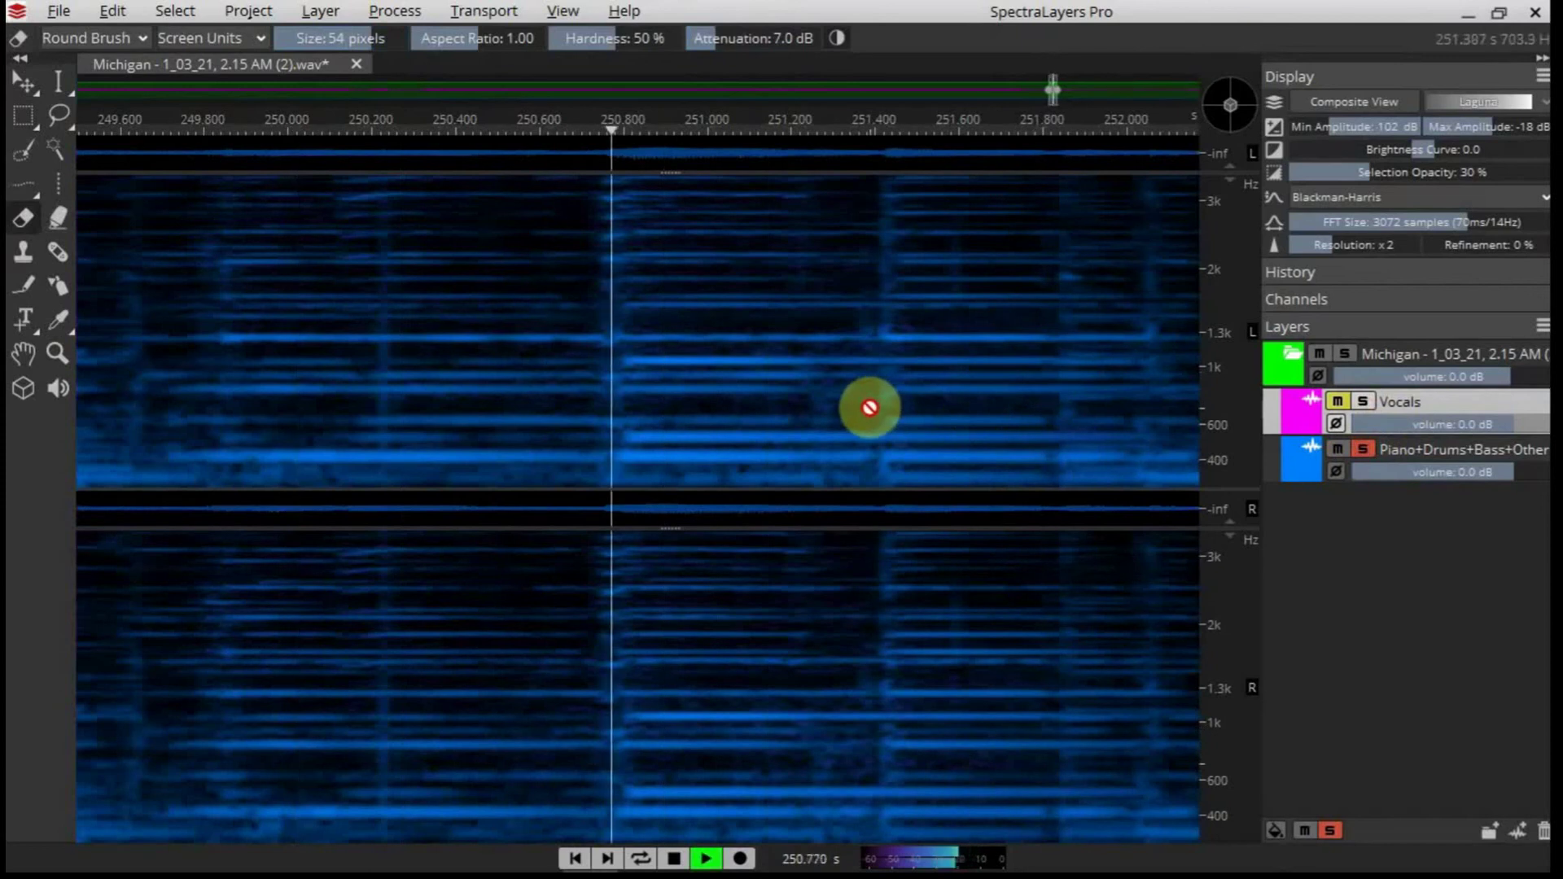
Unmix the Piano+Drums+Bass+Other layer into its components with transient unmixing enabled.
click(1421, 449)
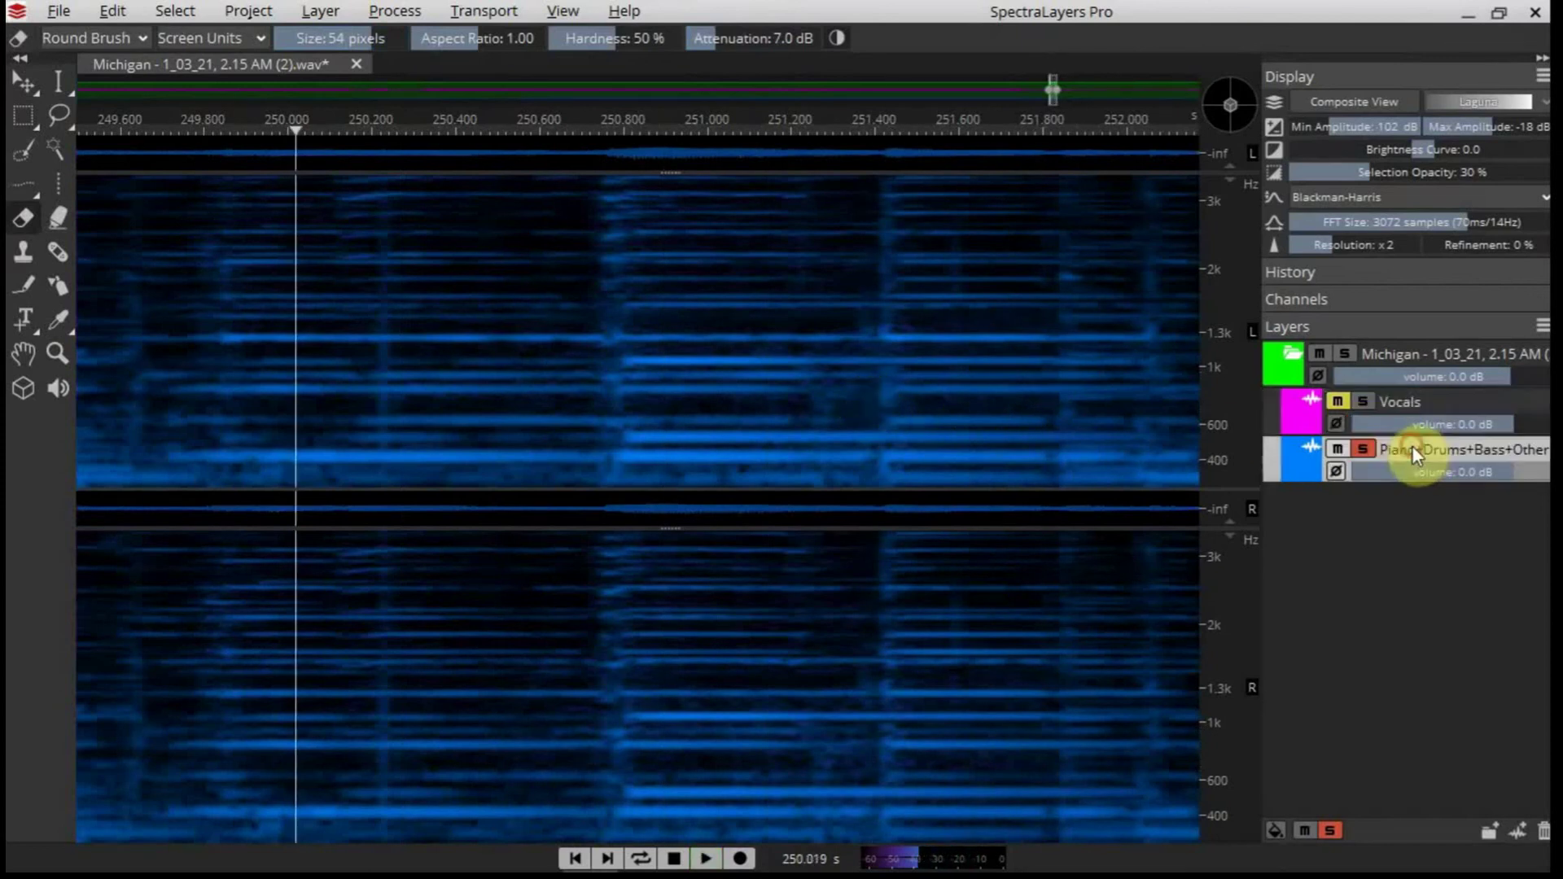
click(306, 15)
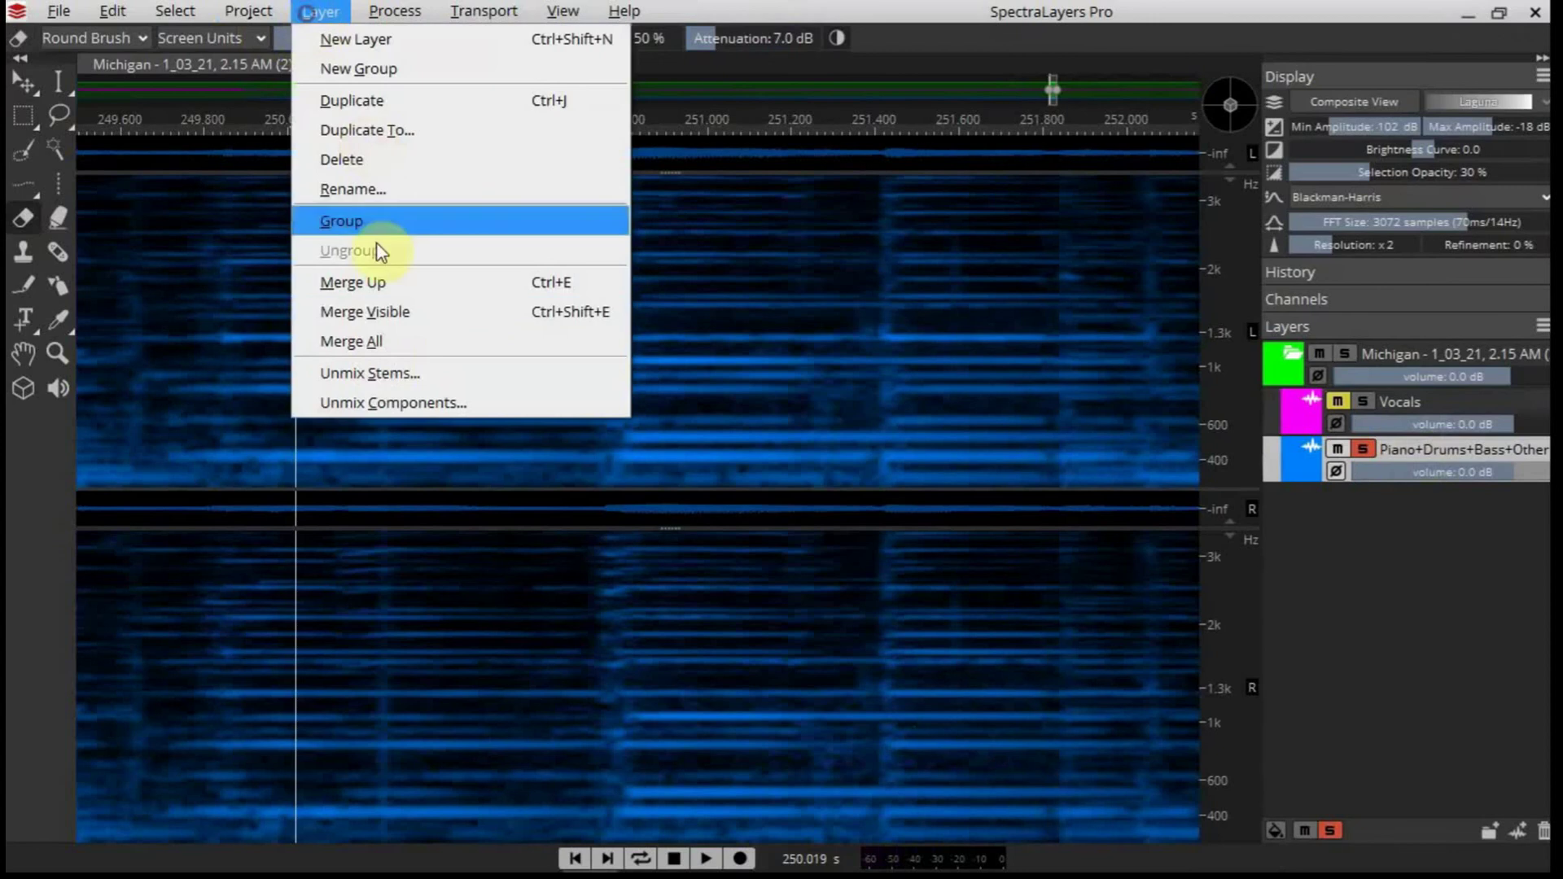
click(374, 398)
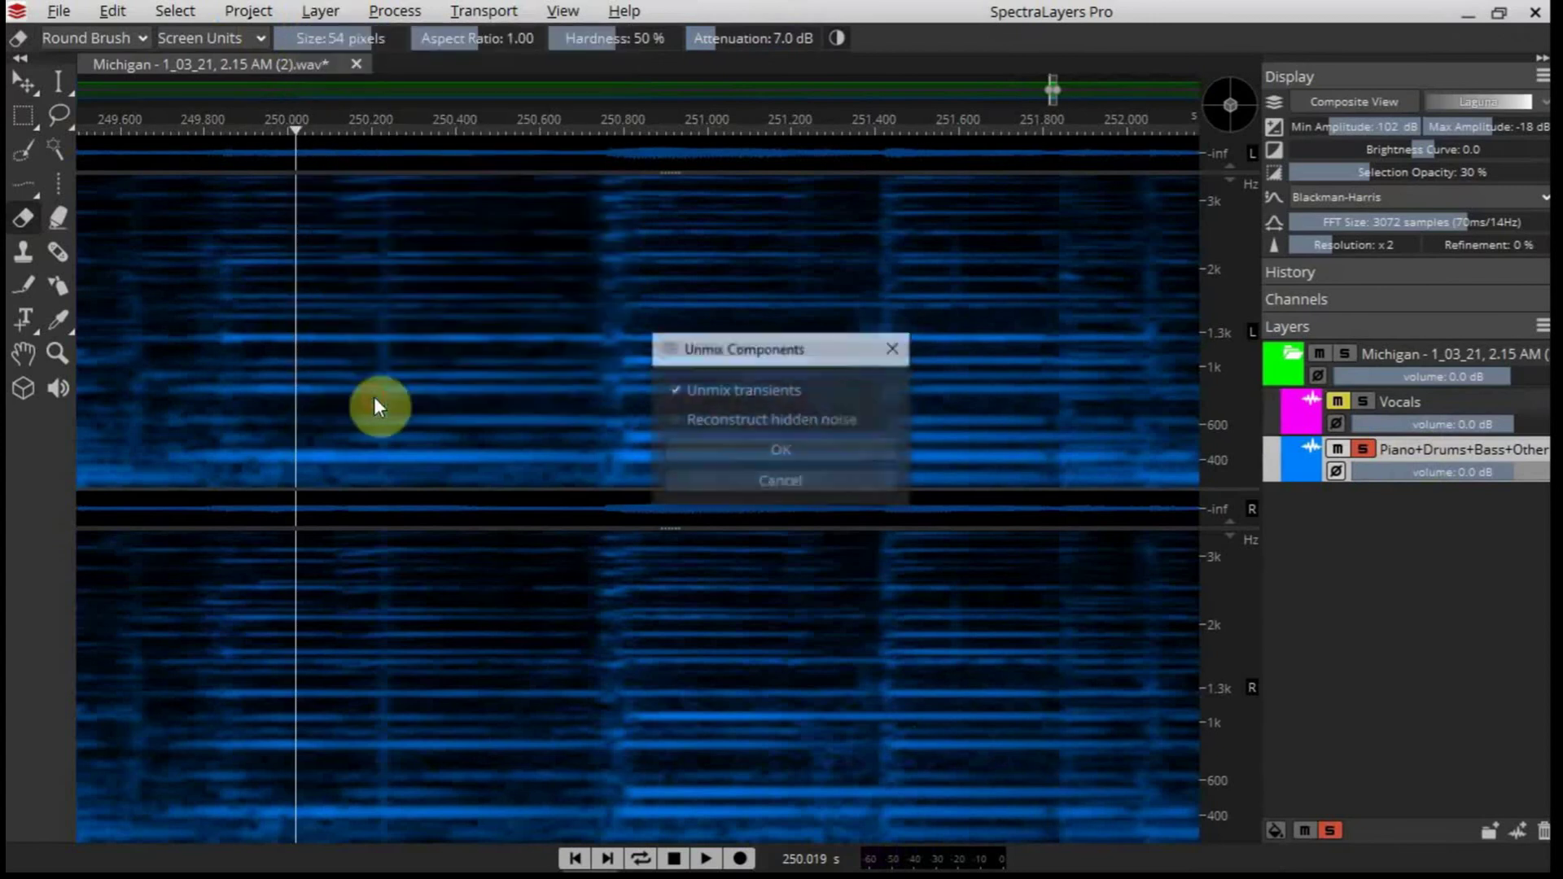
click(747, 449)
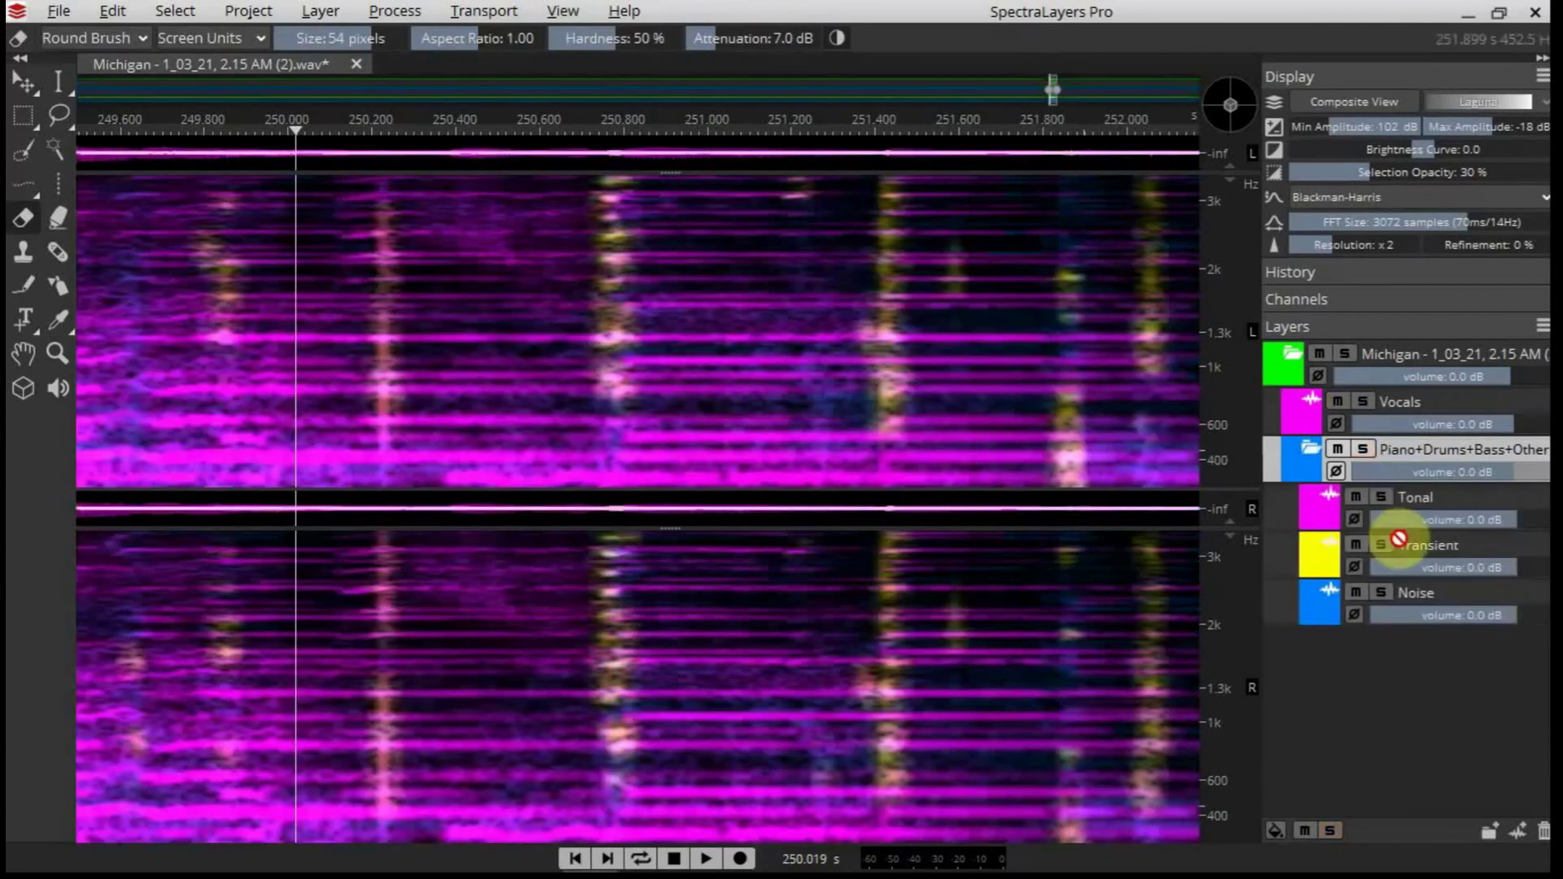
Solo the Tonal component layer and listen to it.
click(1414, 500)
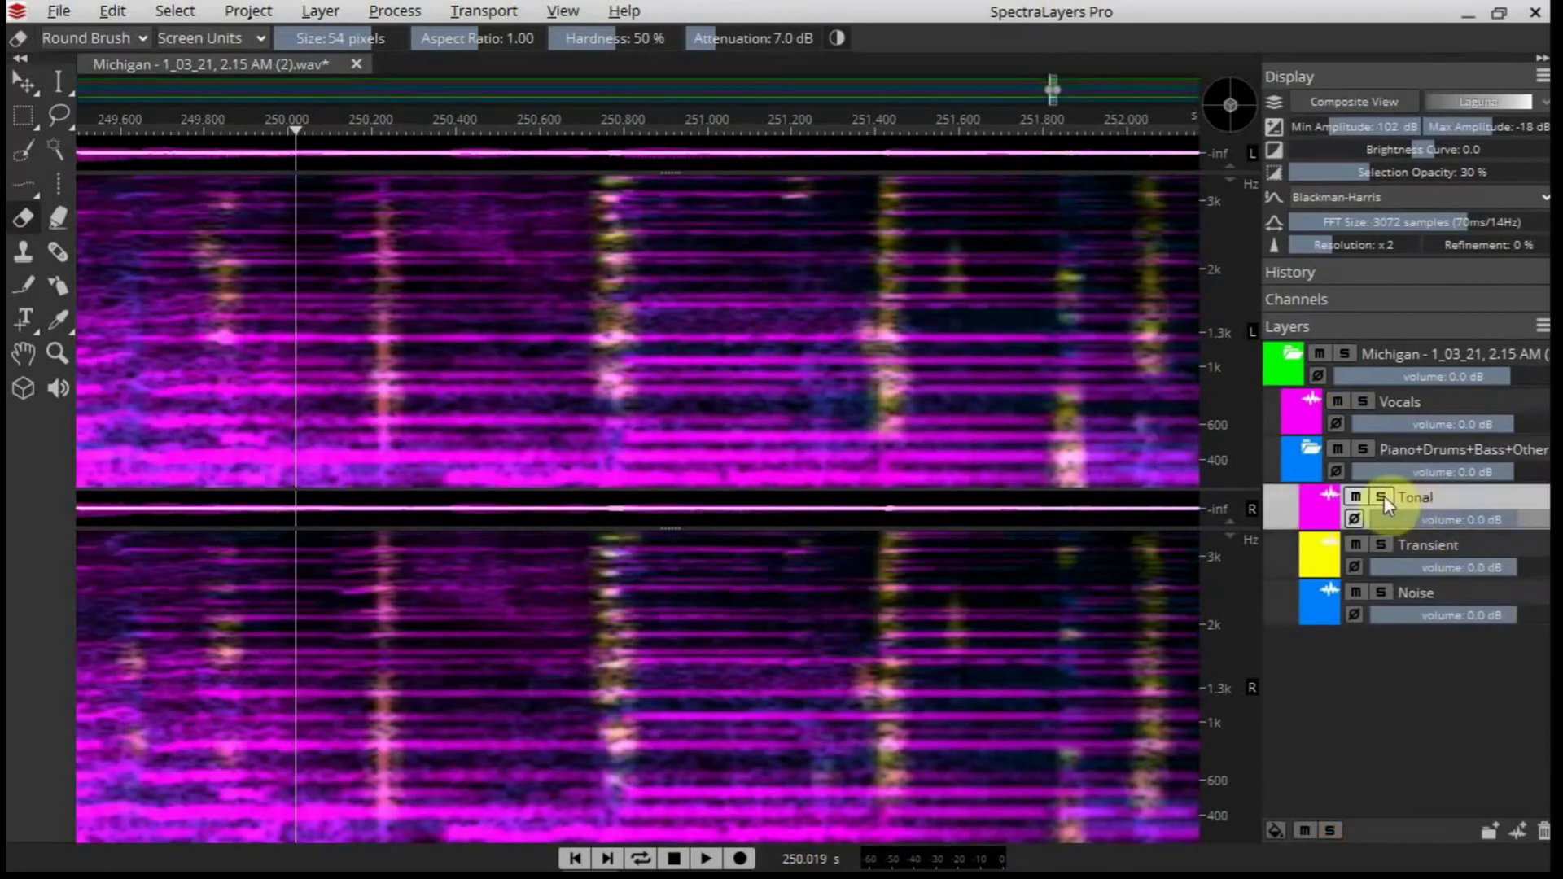
click(1382, 498)
key(space)
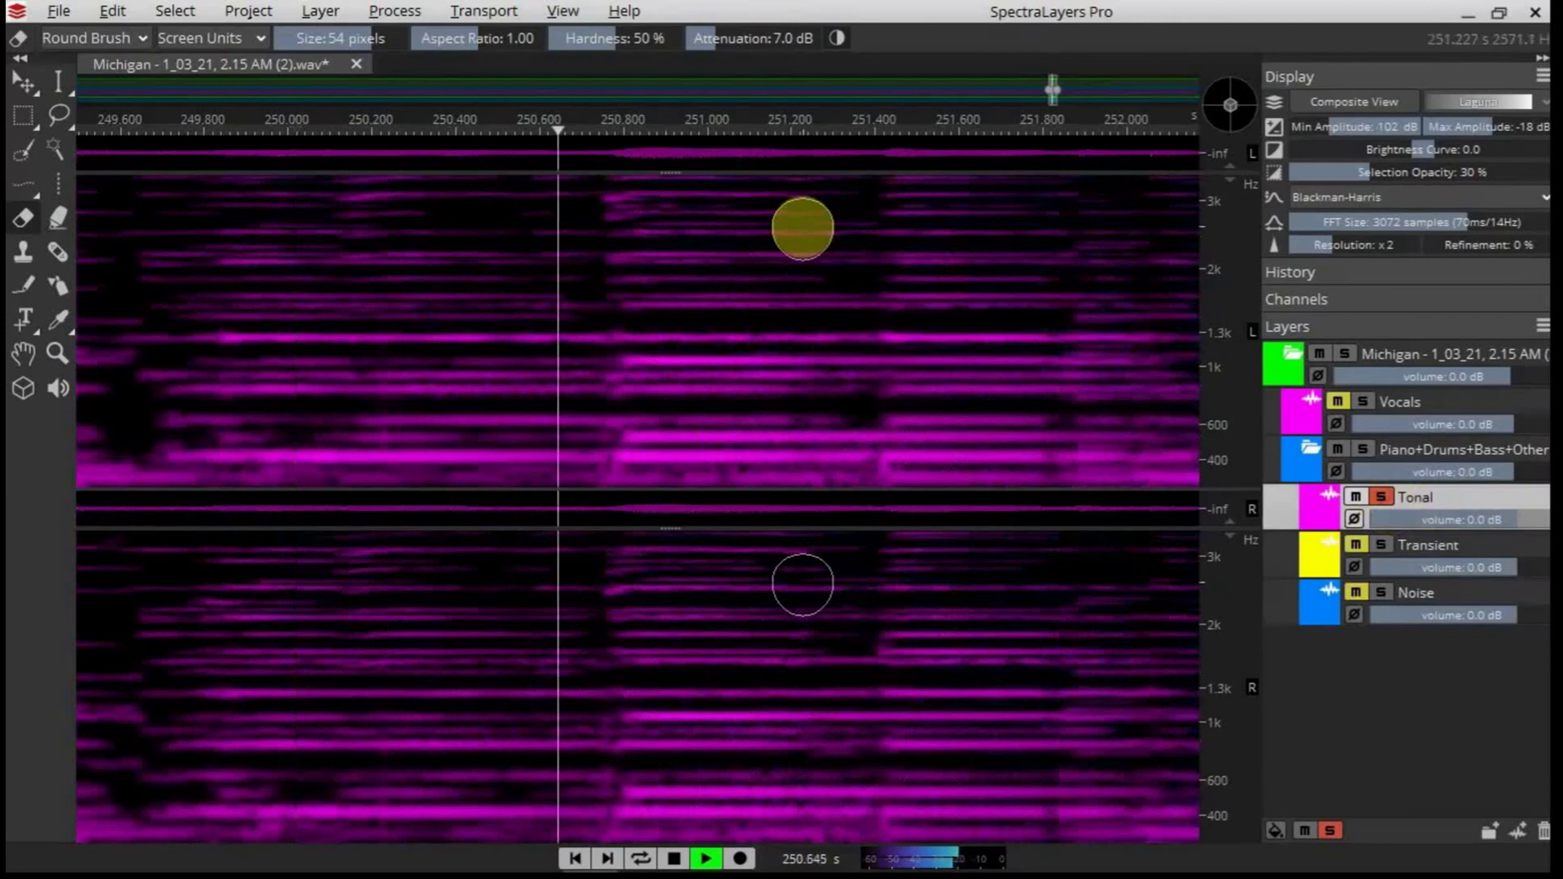
key(space)
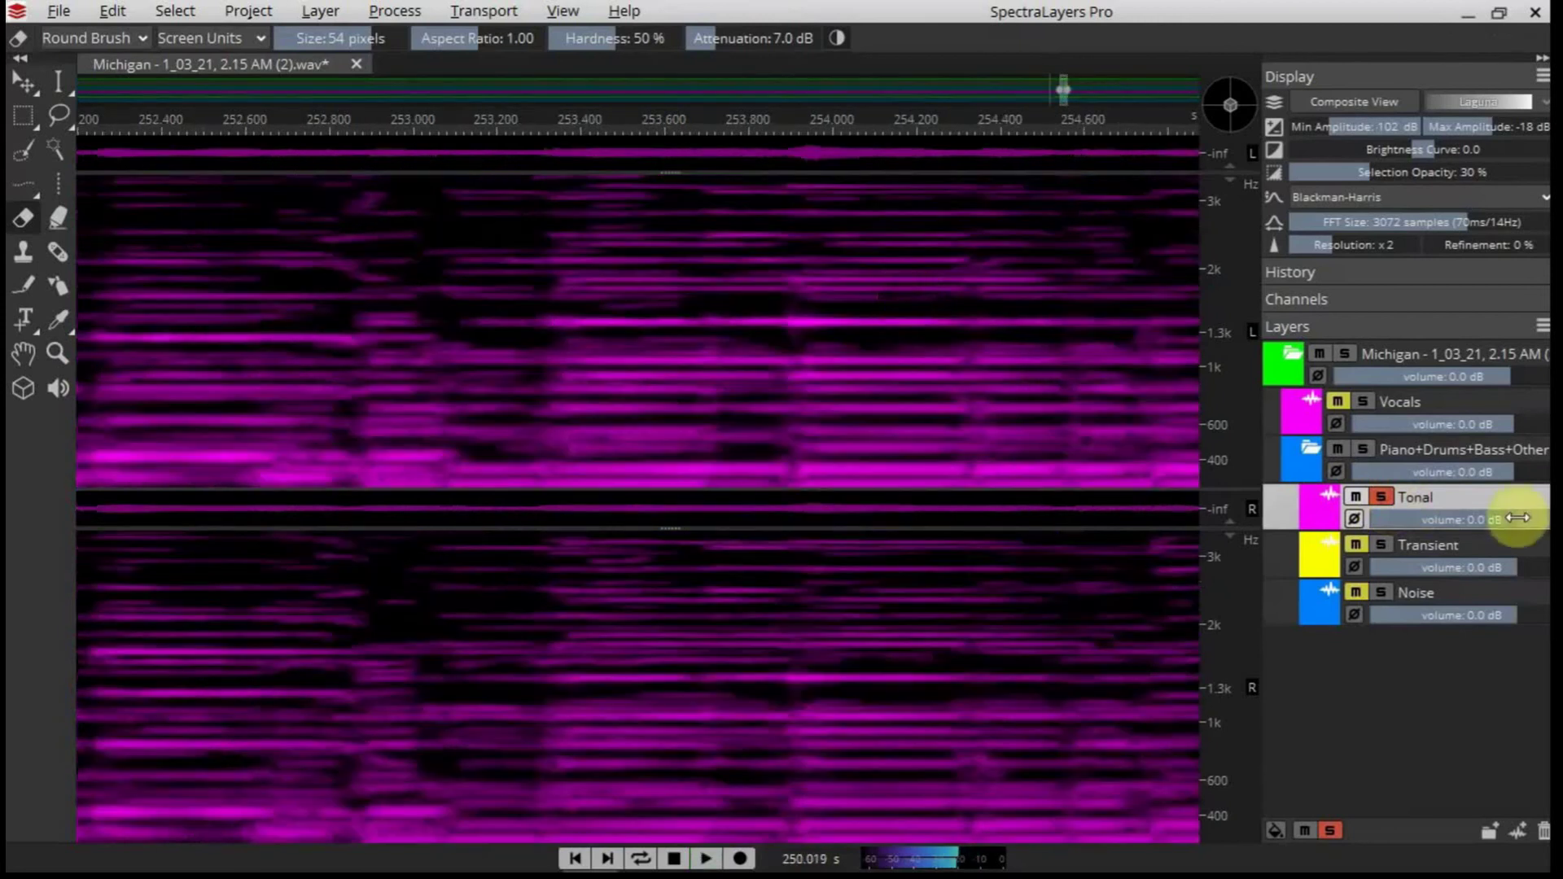
Solo the Transient layer in place of Tonal, listen to it, and release the solo.
click(1381, 497)
click(1384, 545)
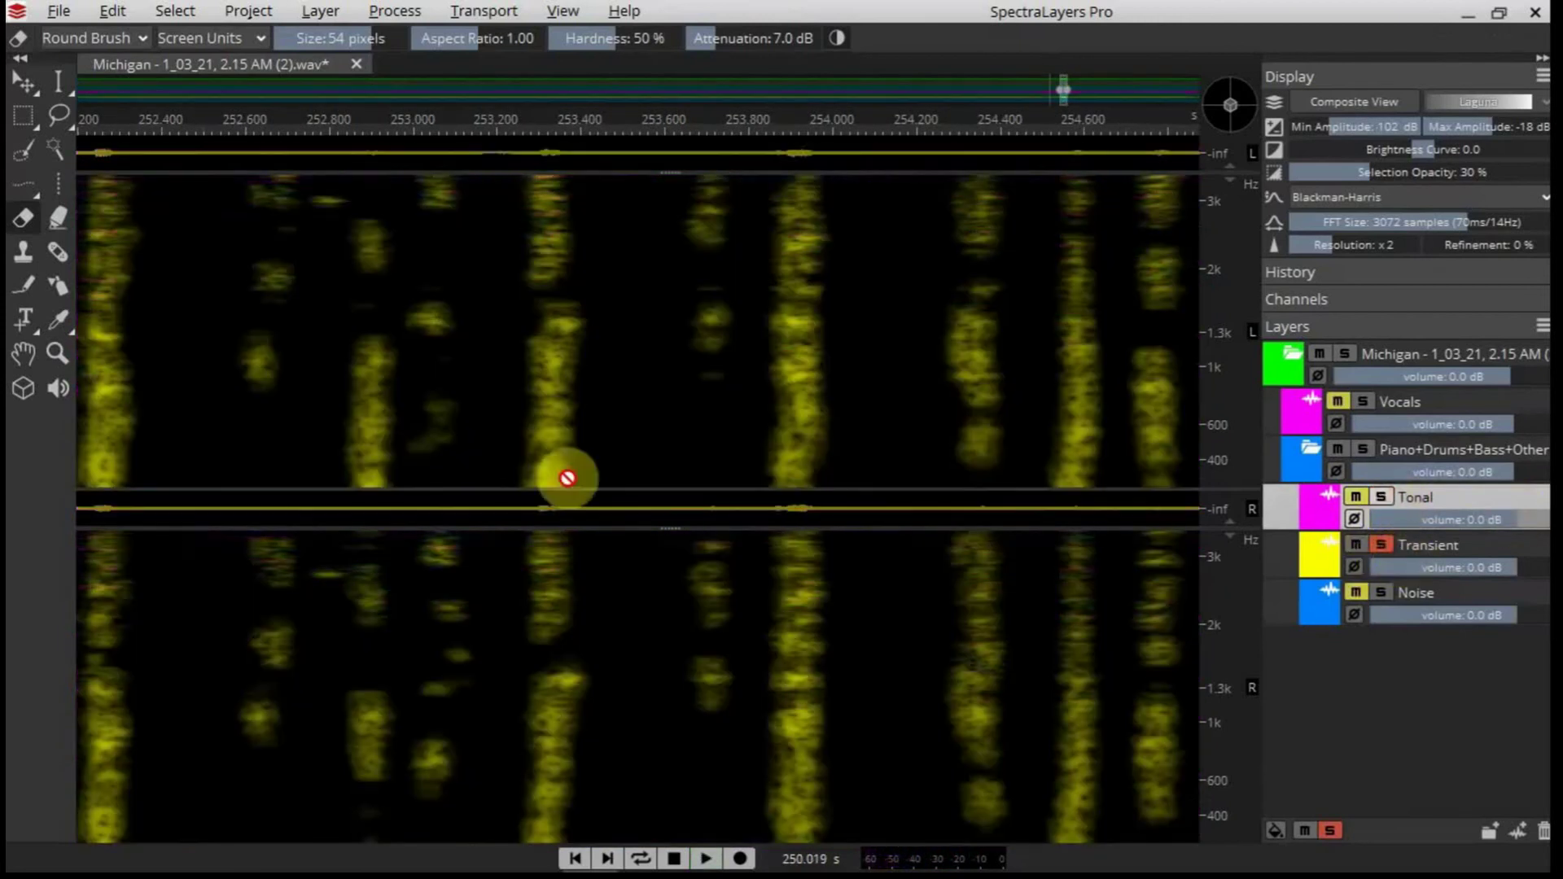
key(space)
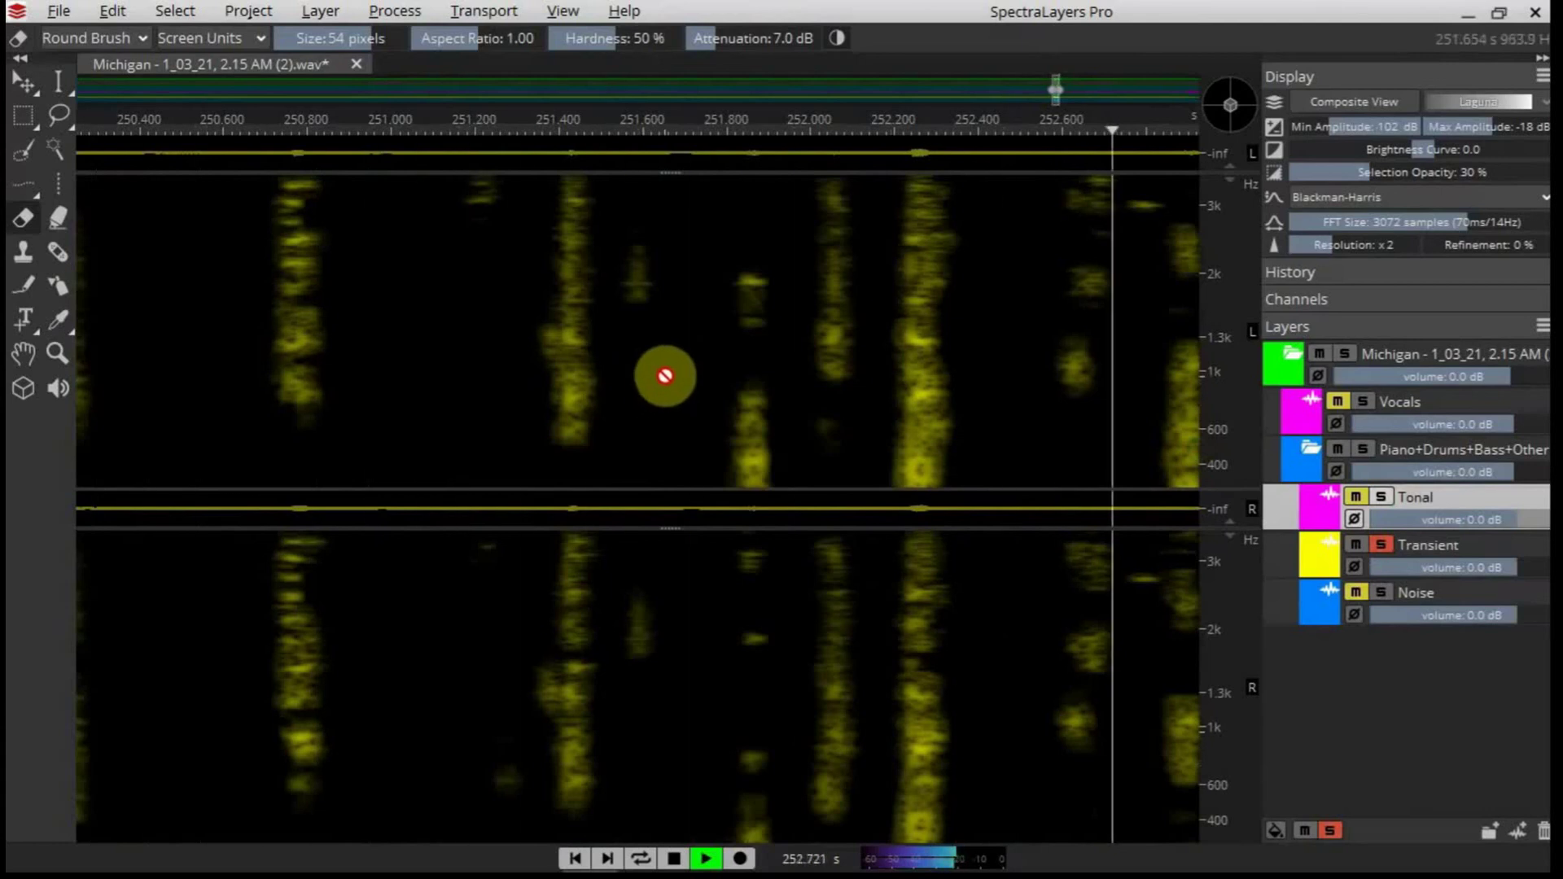
key(space)
click(1383, 543)
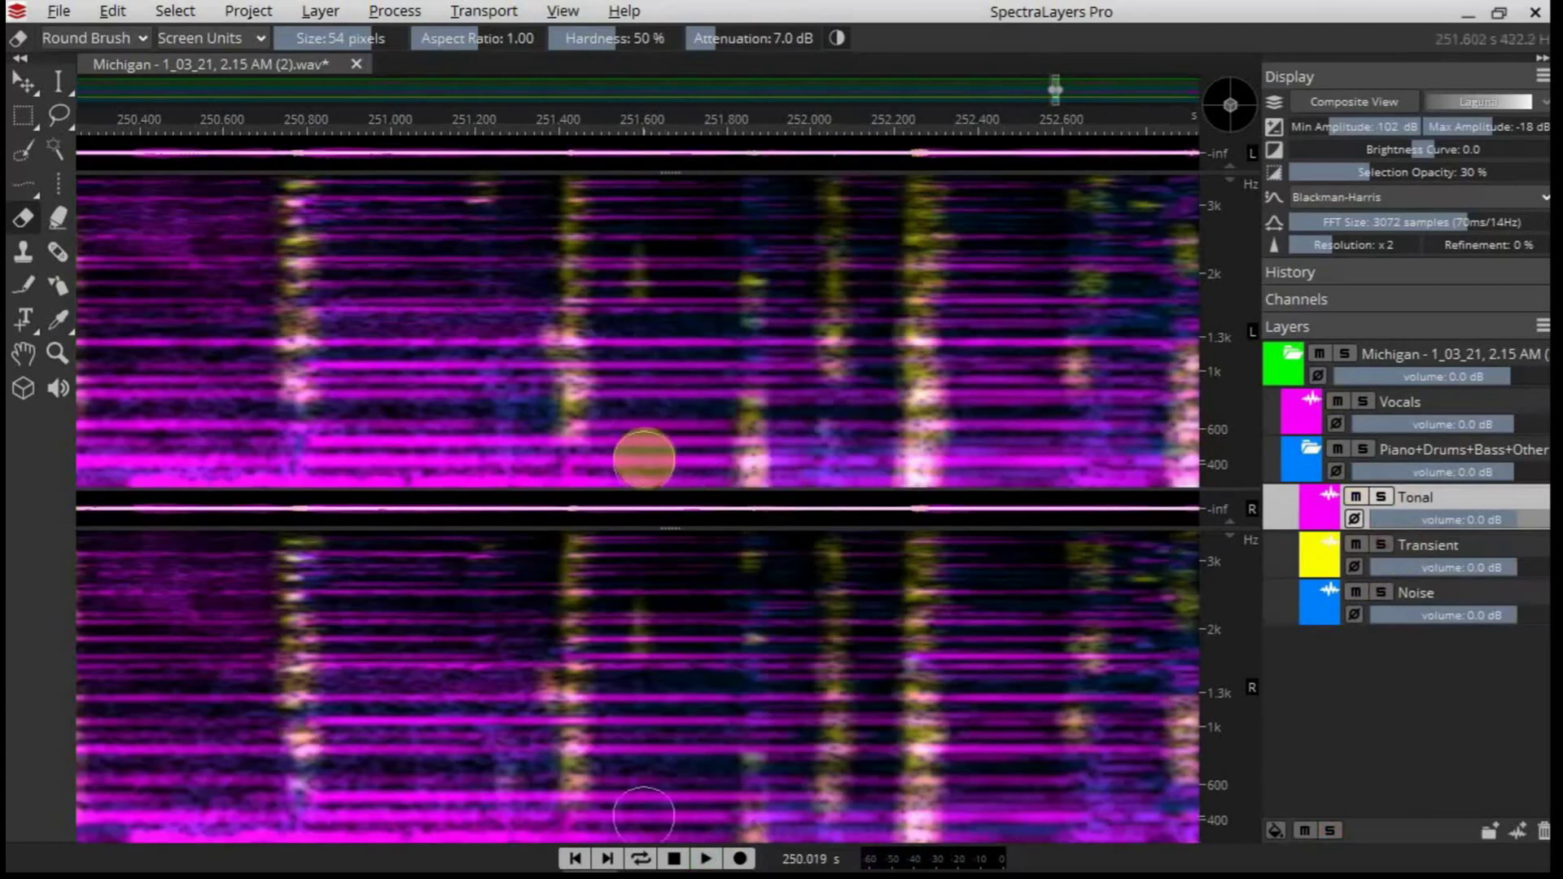
Play the full mix, and compare it with the Transient layer played alone.
key(space)
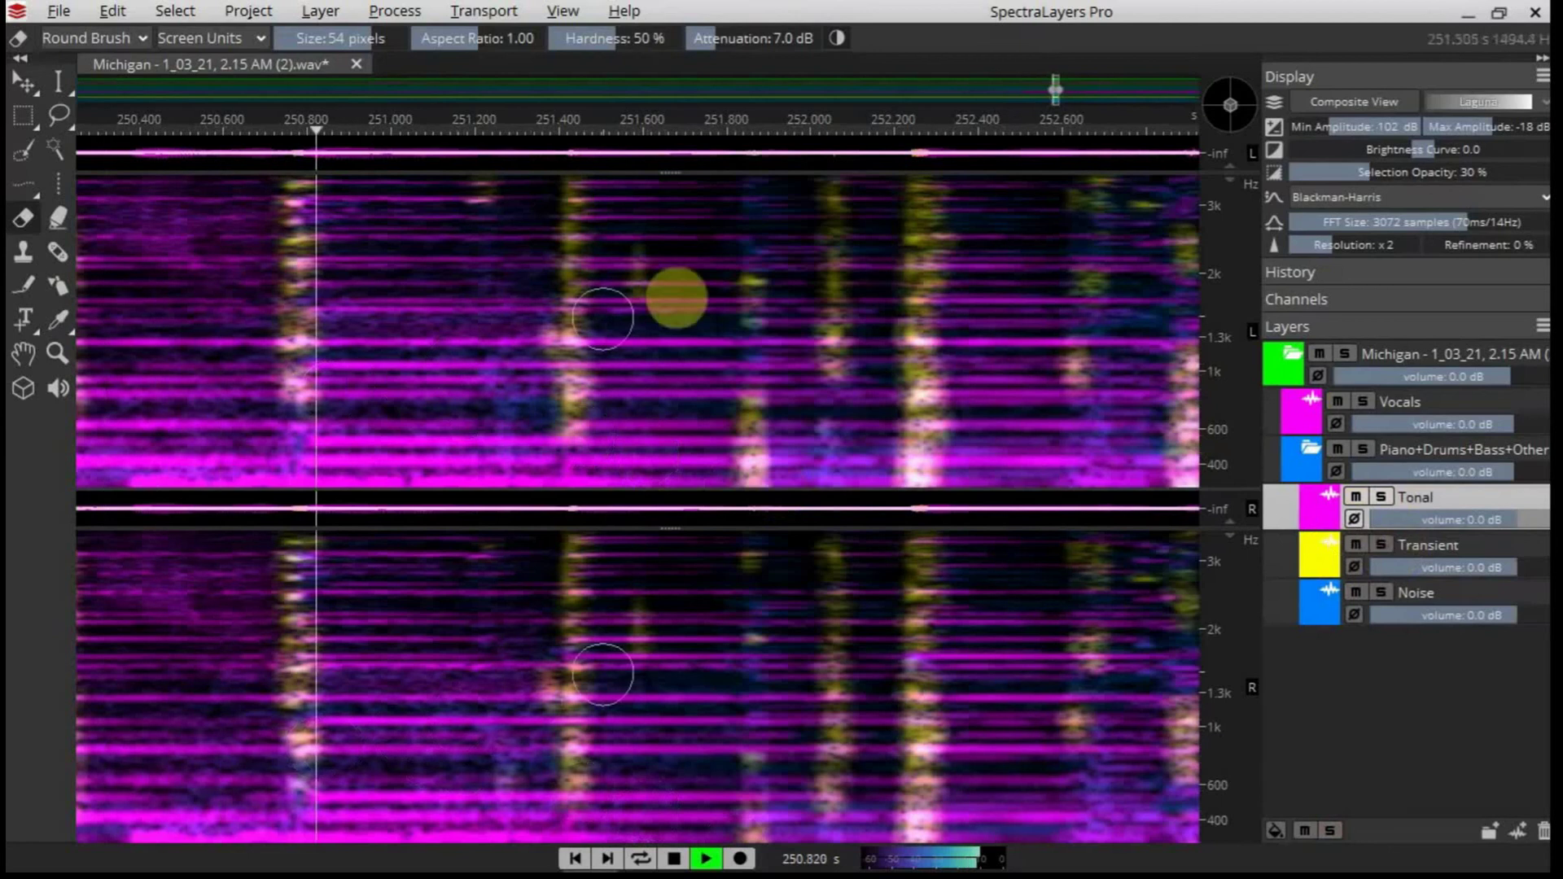
key(space)
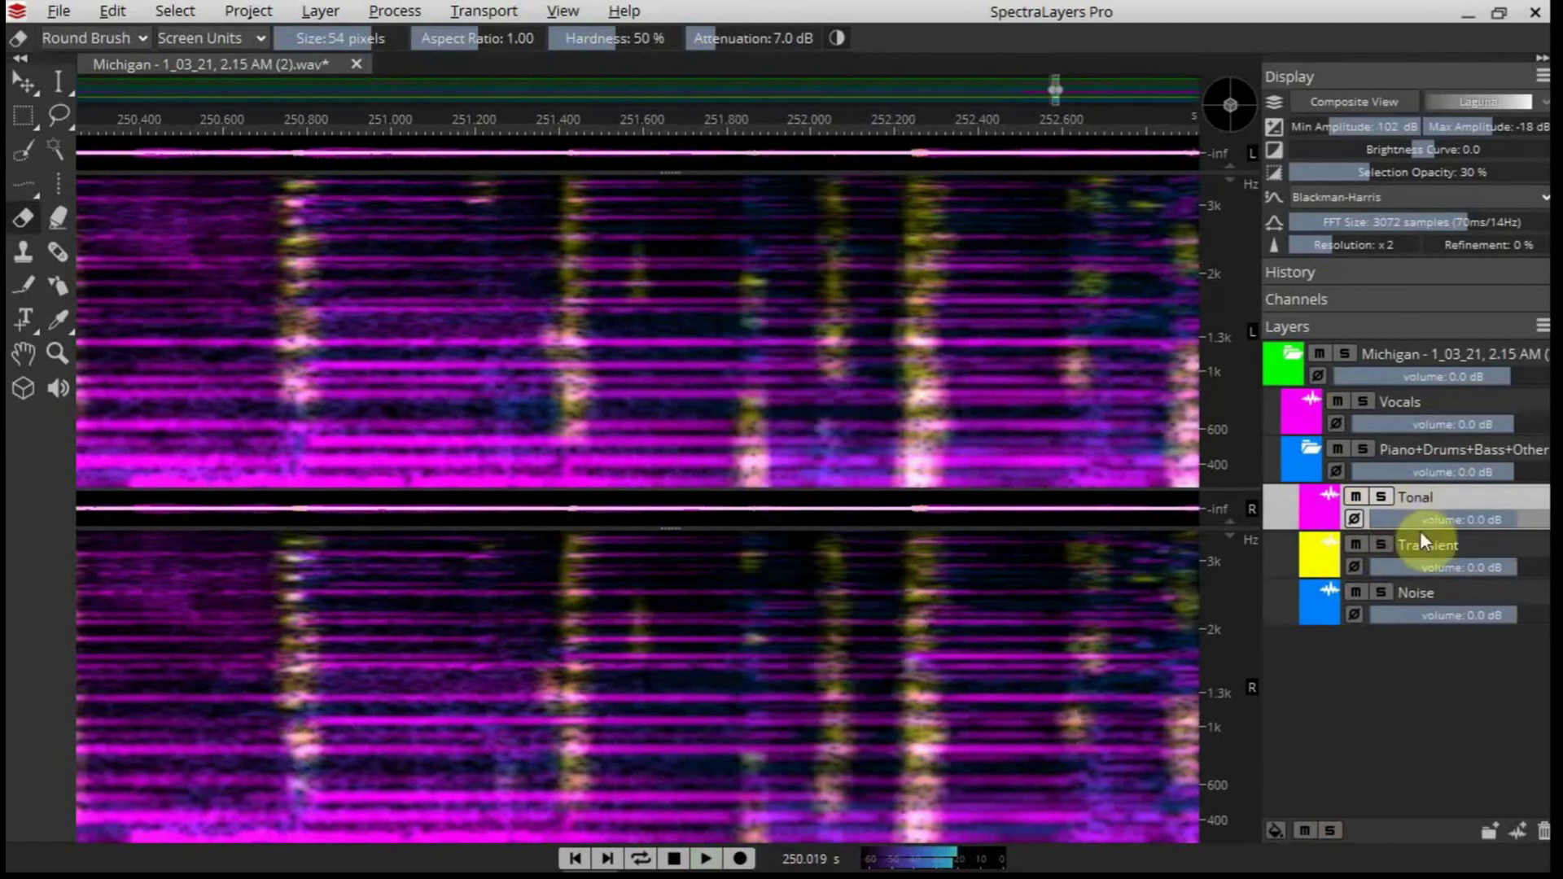
click(1382, 545)
key(space)
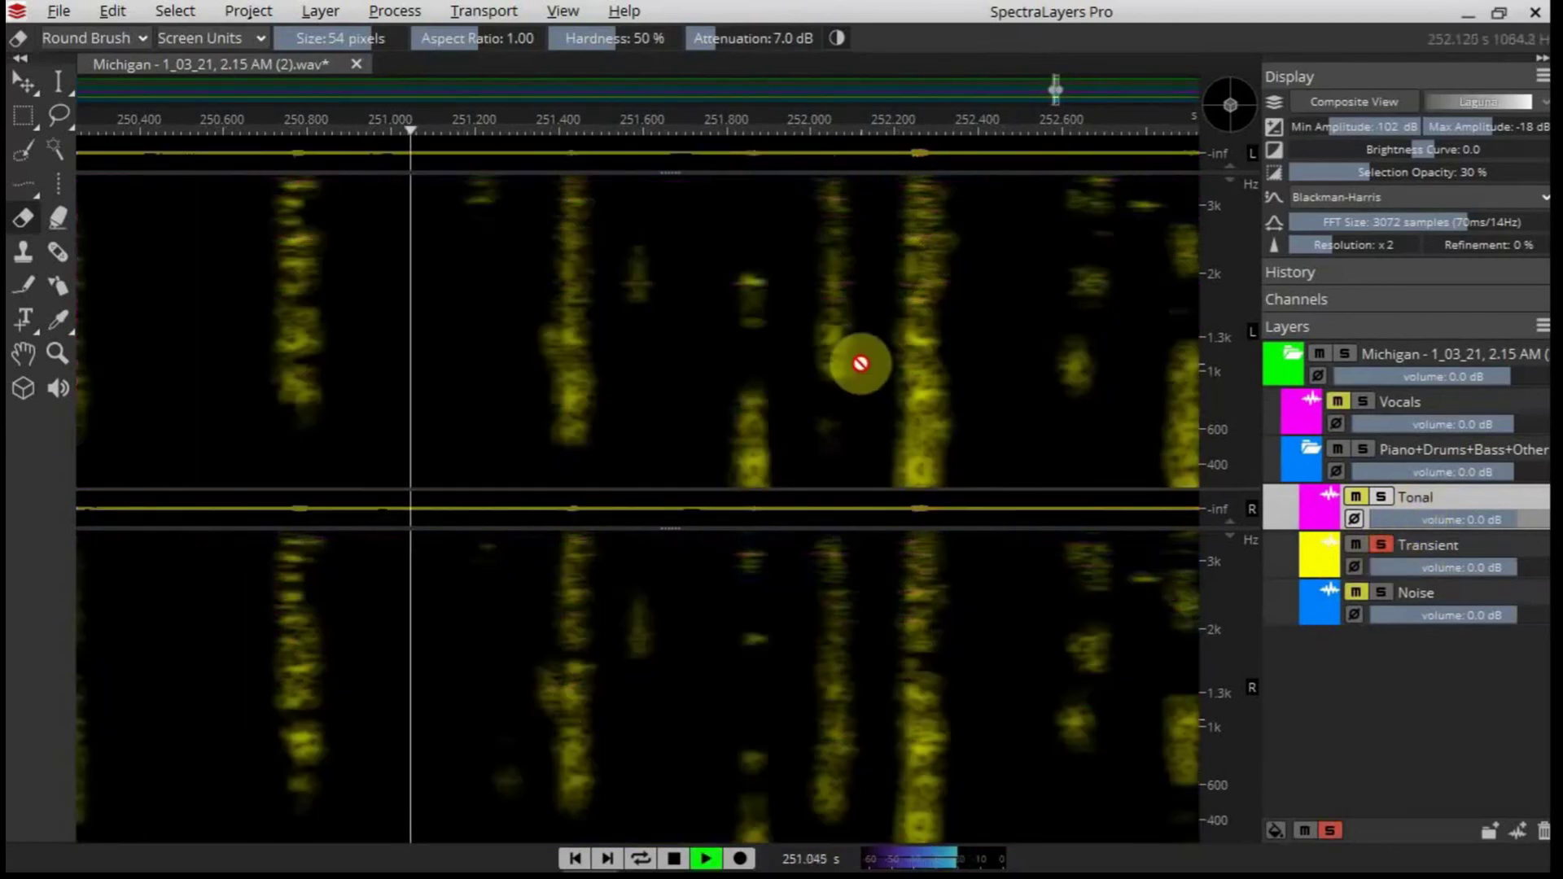
key(space)
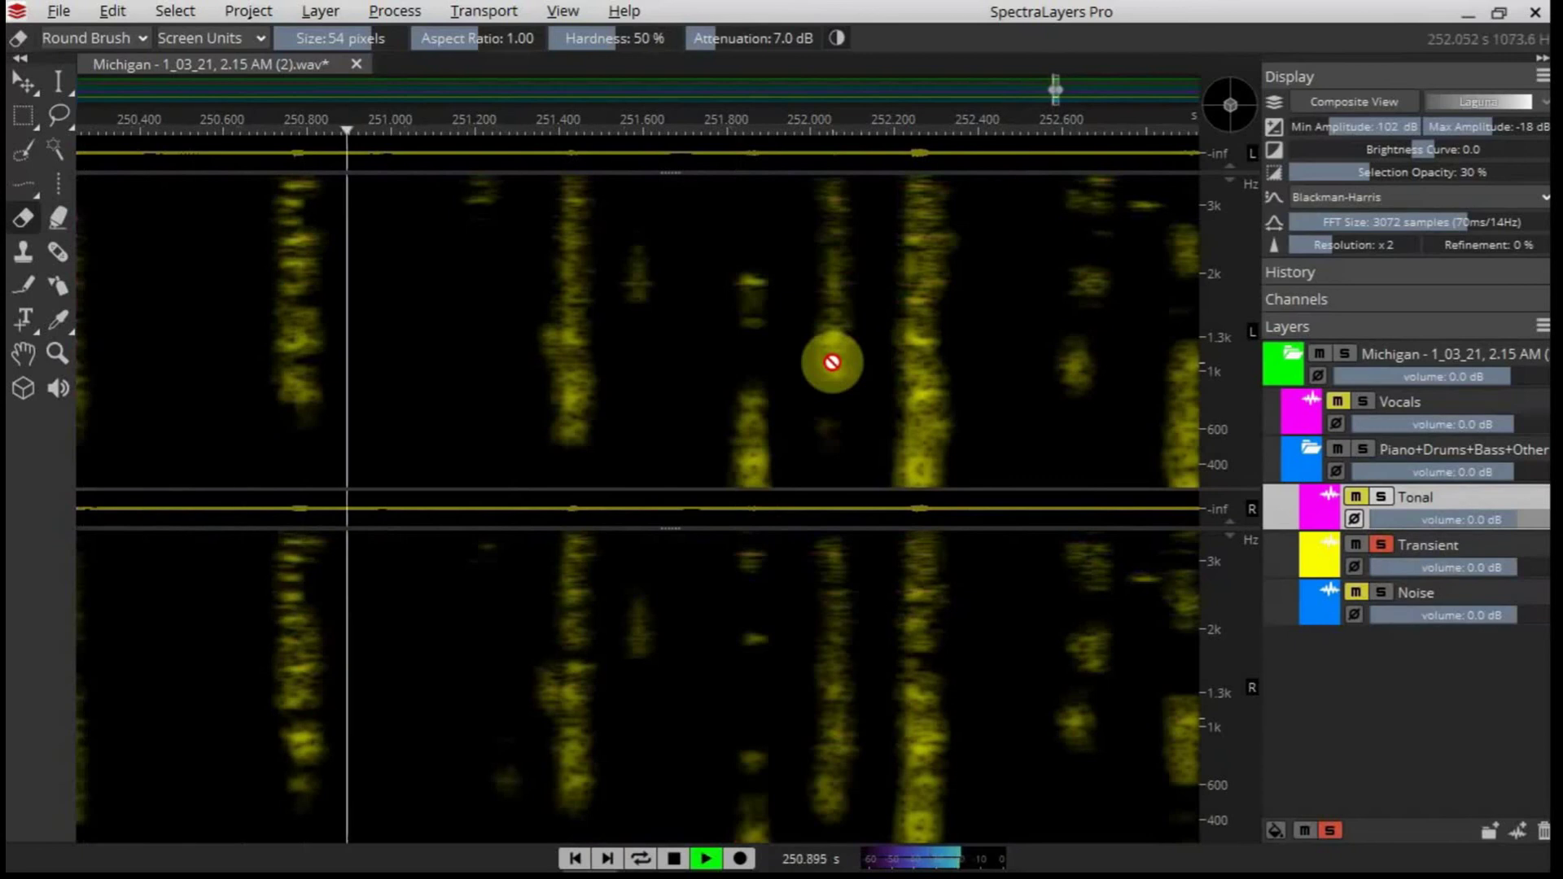
key(space)
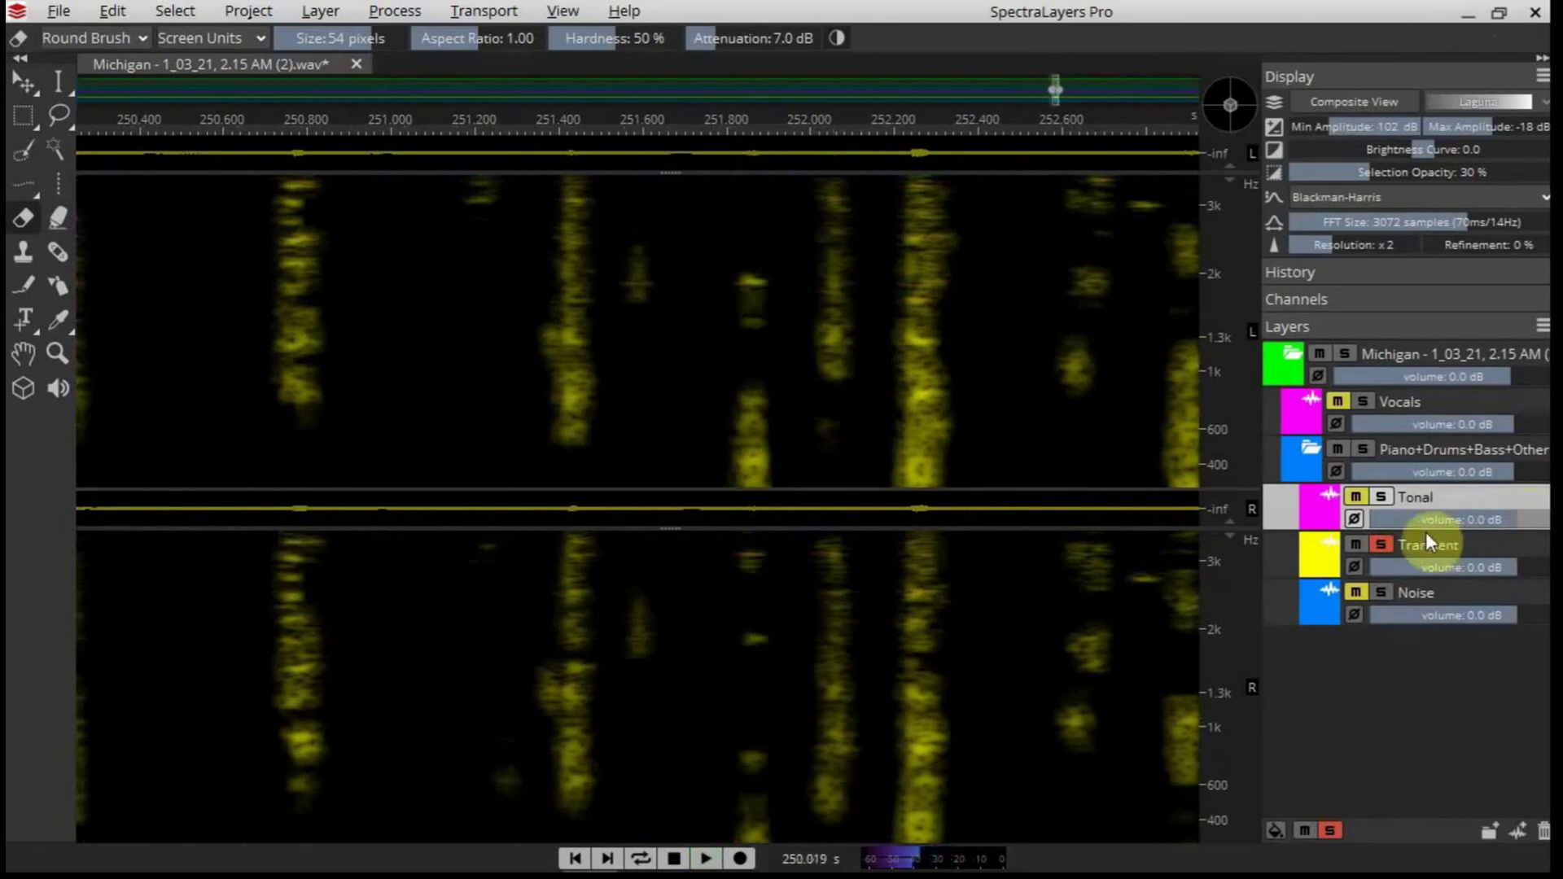
Switch the solo from Transient to the Noise layer and listen to it.
click(1381, 544)
click(1415, 594)
click(1381, 592)
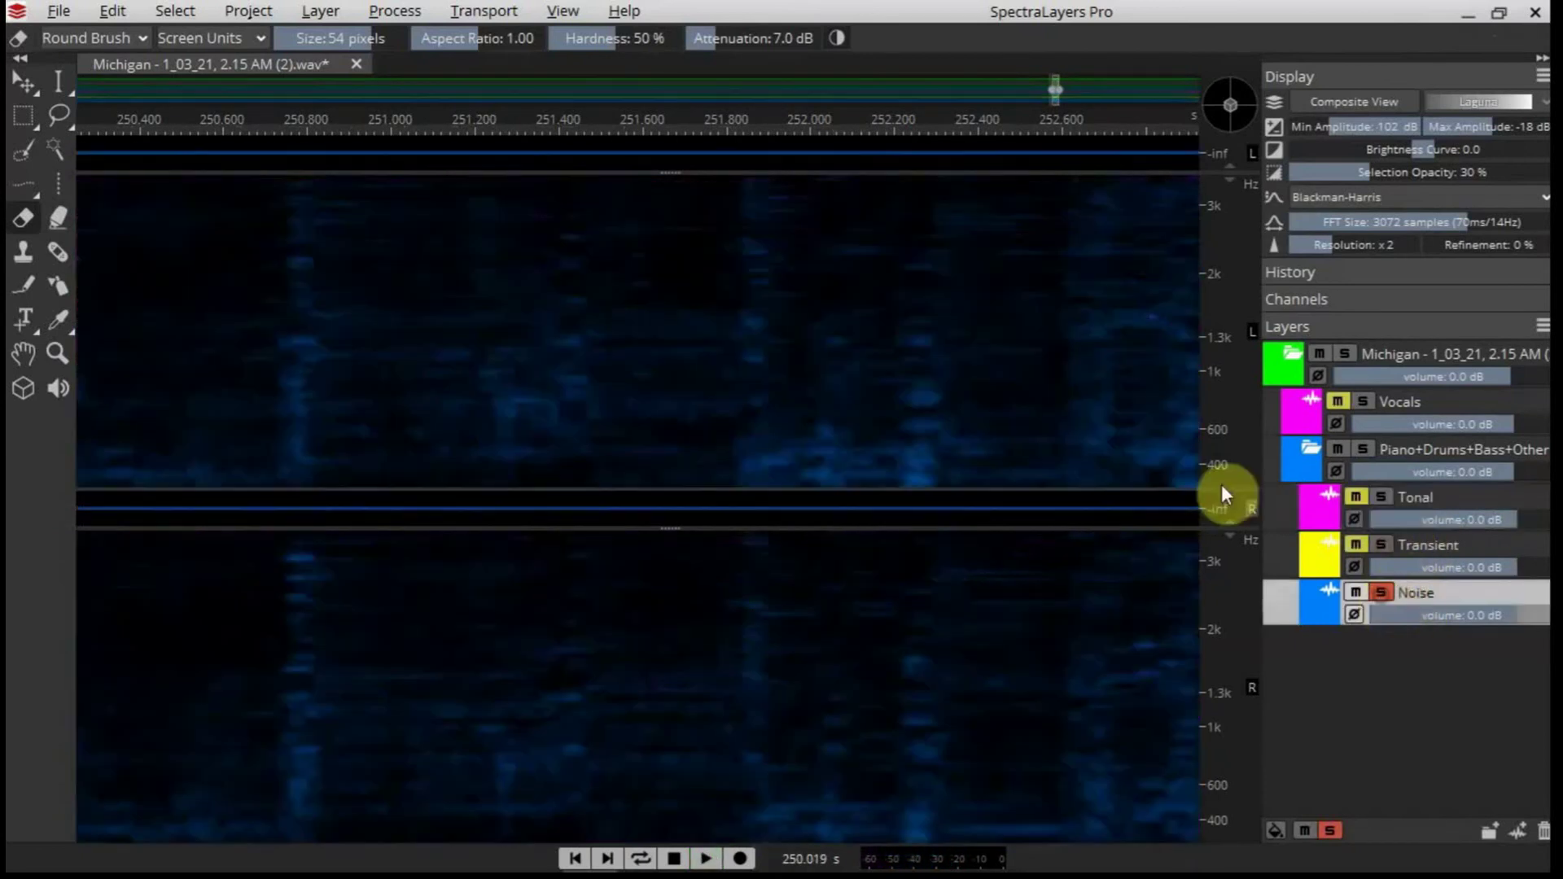
key(space)
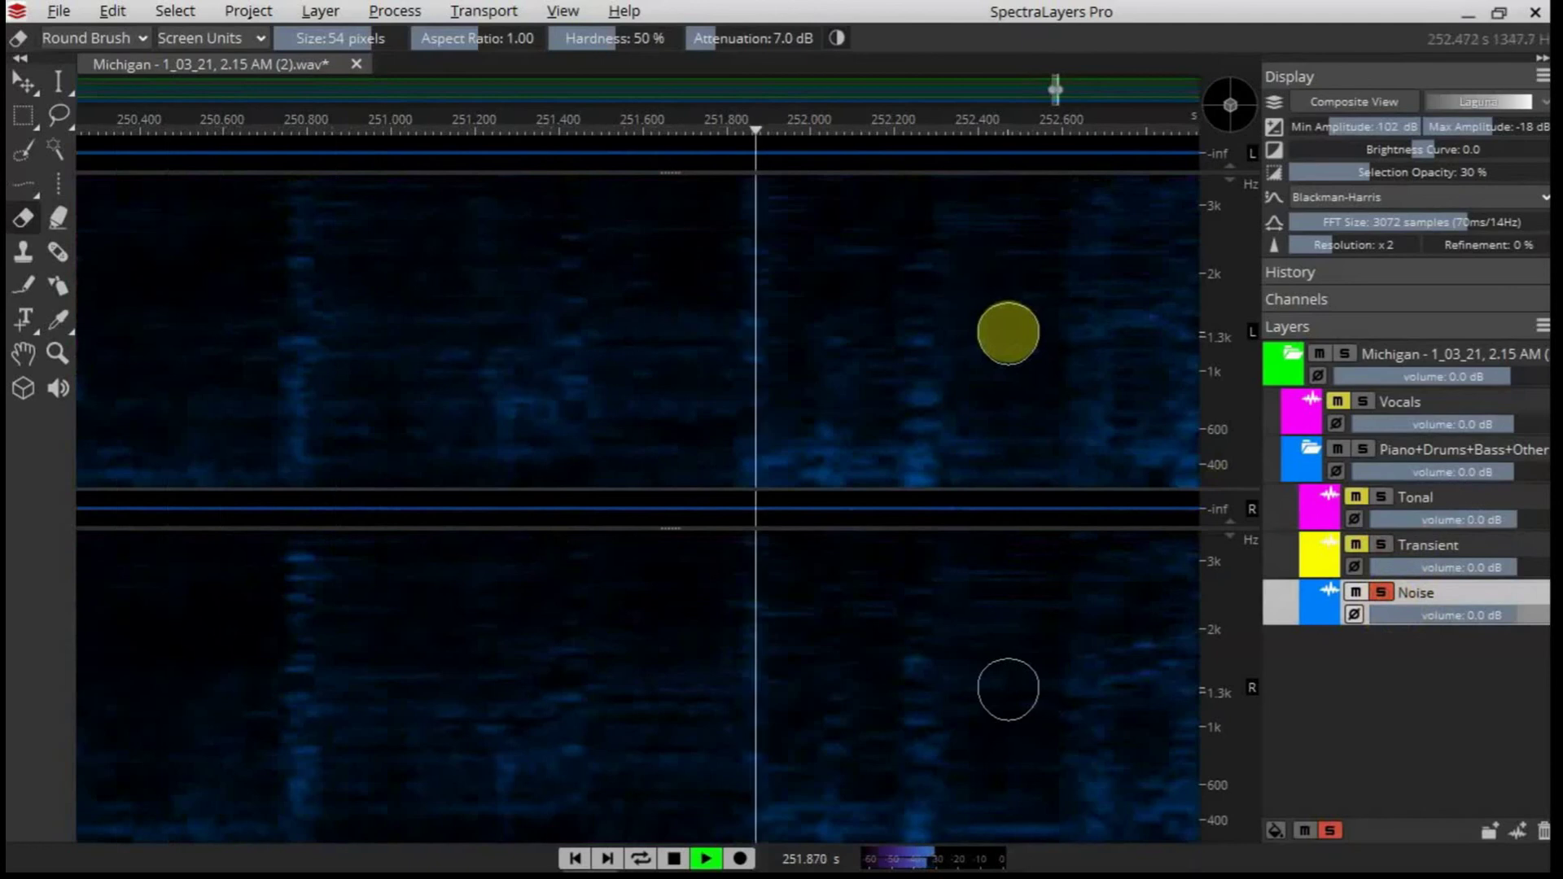
Unsolo the Noise layer and play all layers together.
click(1381, 593)
key(space)
key(space)
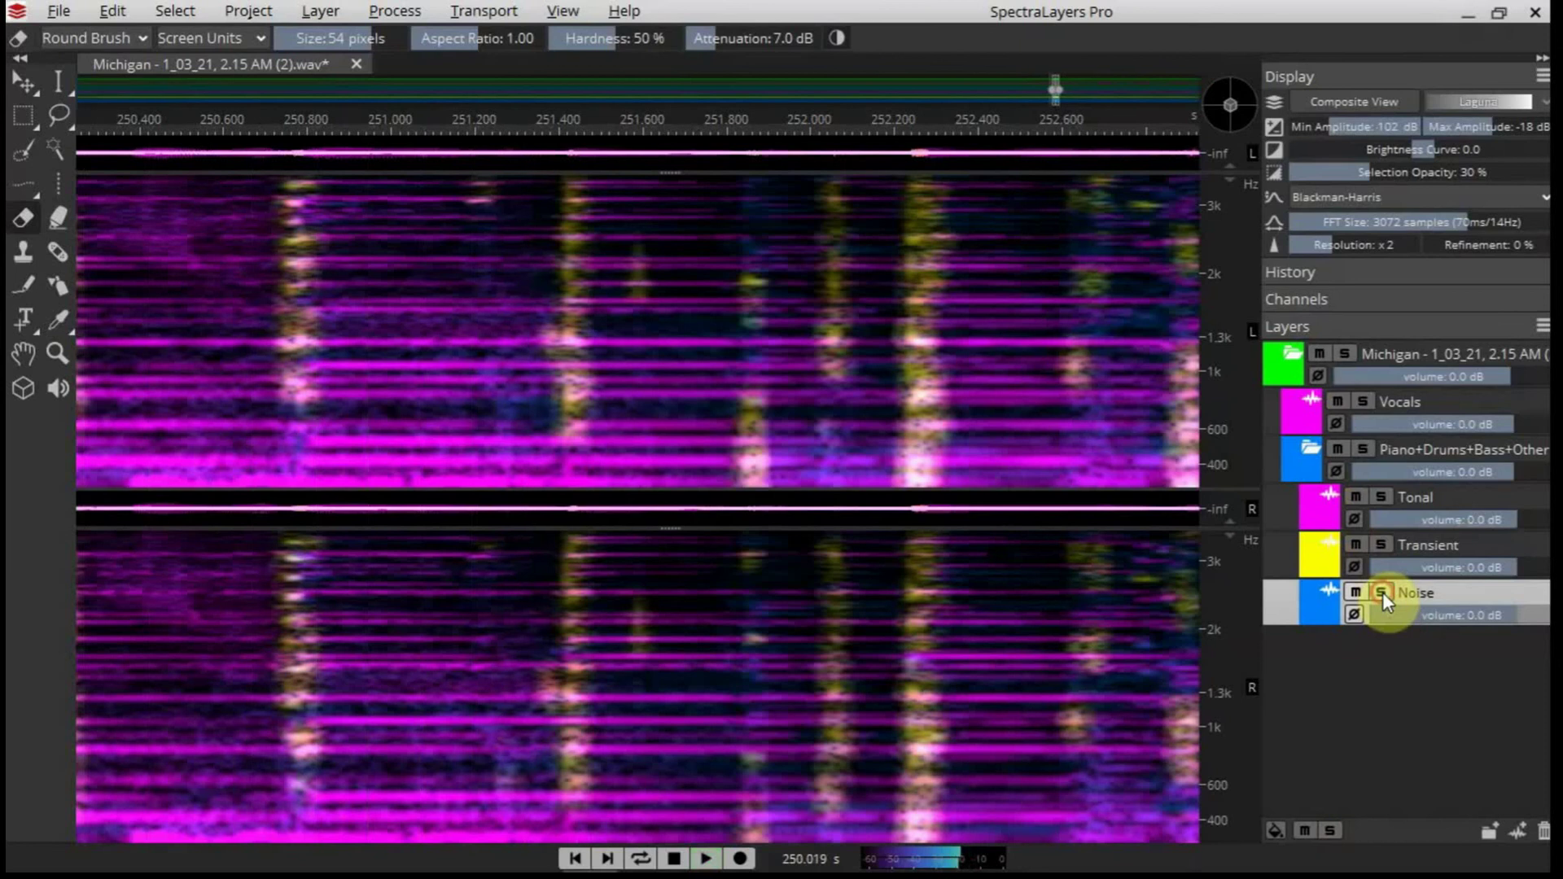
Compare the Noise layer and the Transient layer by soloing each in turn.
click(1381, 593)
key(space)
key(space)
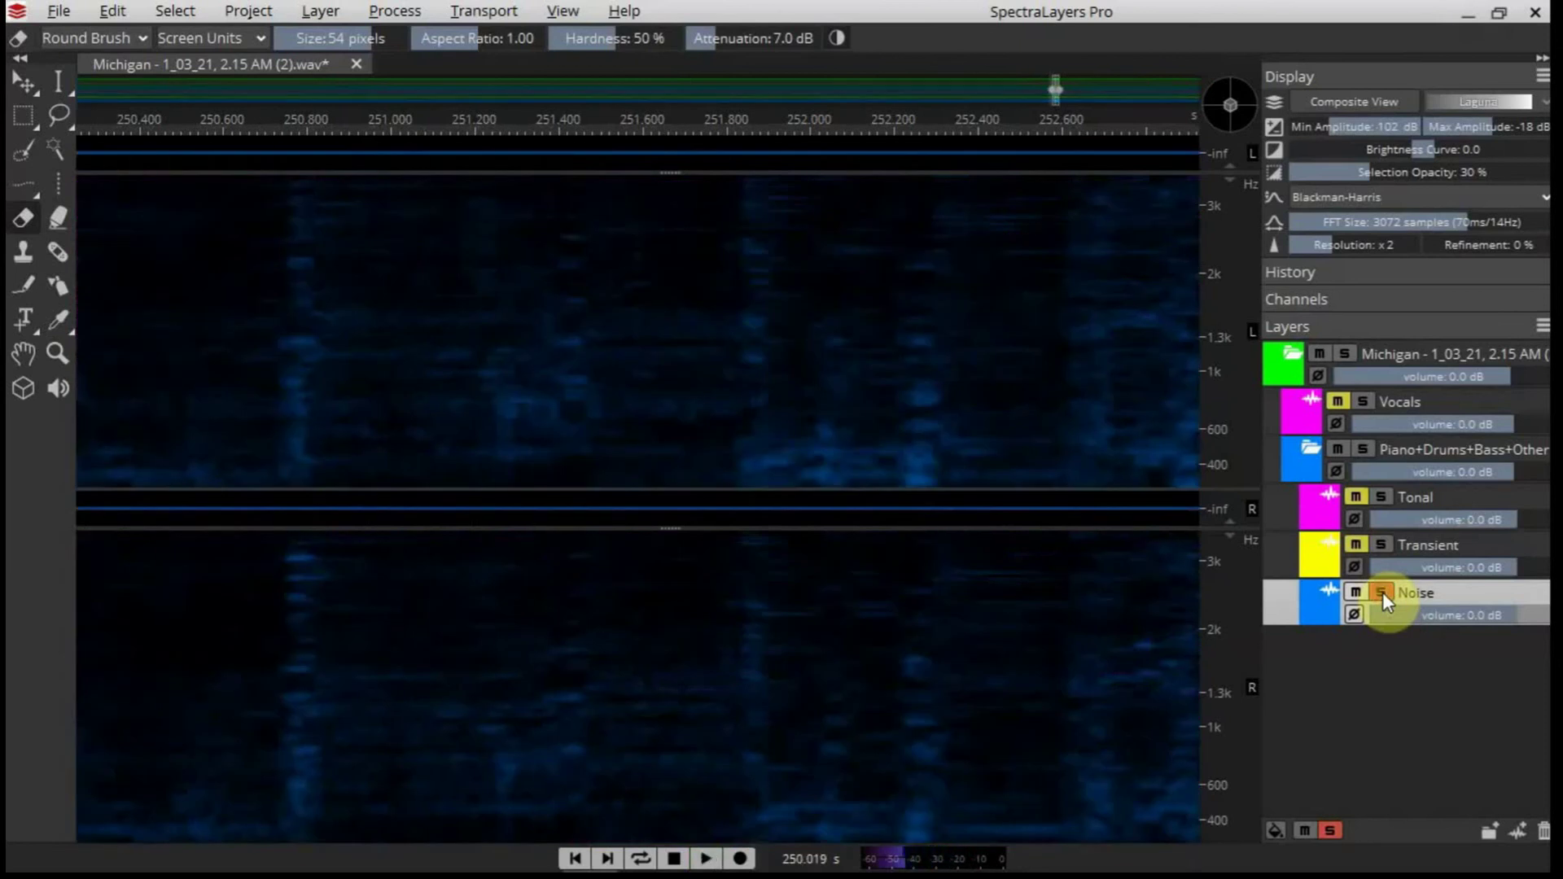
click(1382, 592)
click(1383, 544)
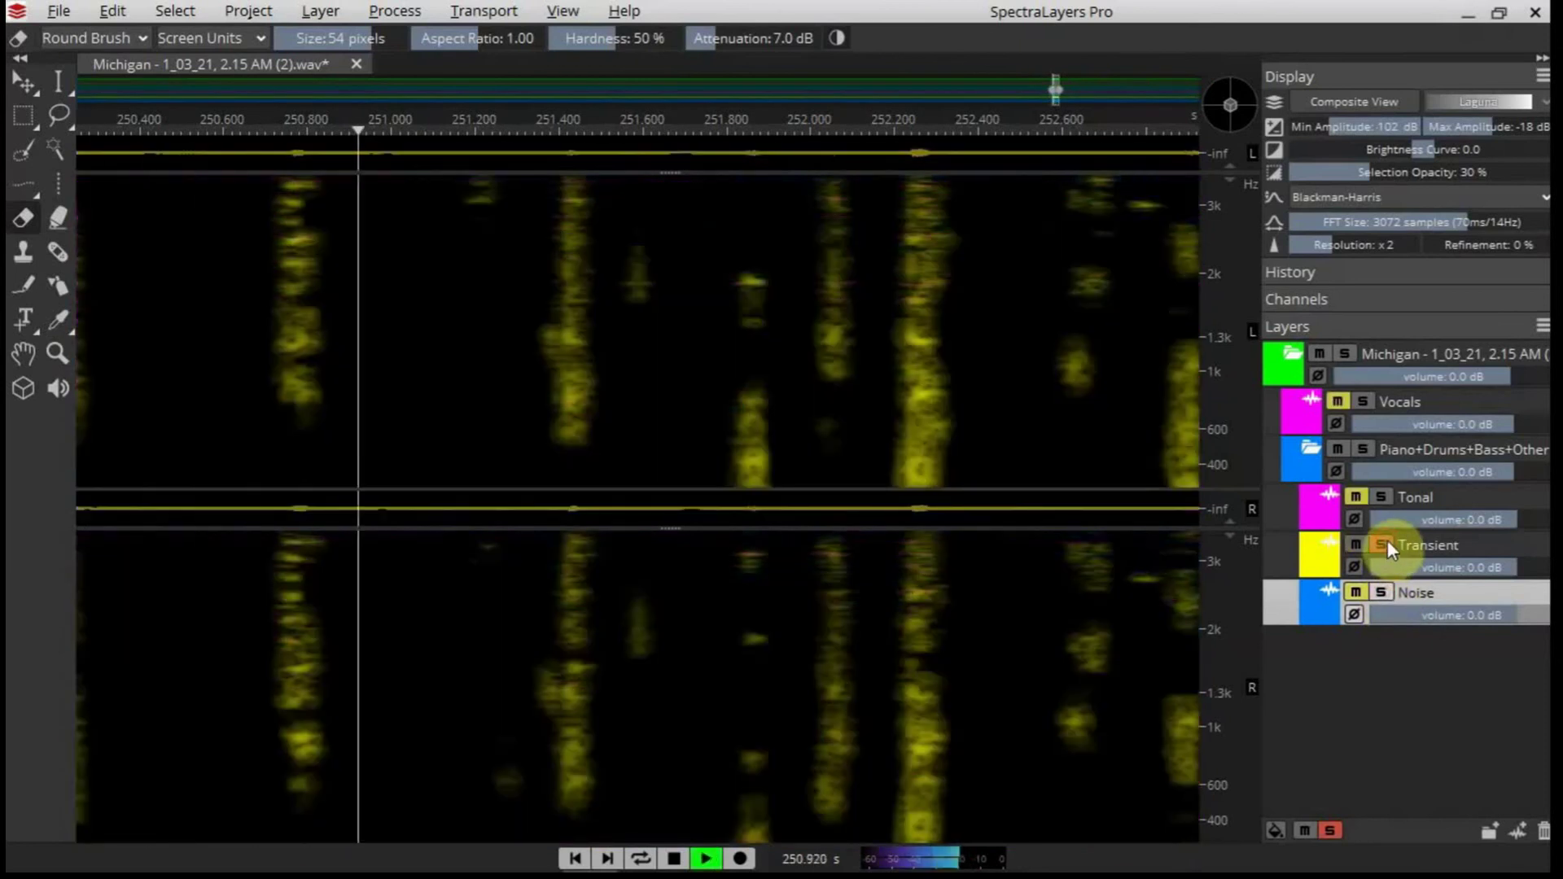
Solo the Tonal layer in place of Transient and play its low-frequency range around 250 to 251 seconds.
click(1383, 544)
click(1386, 497)
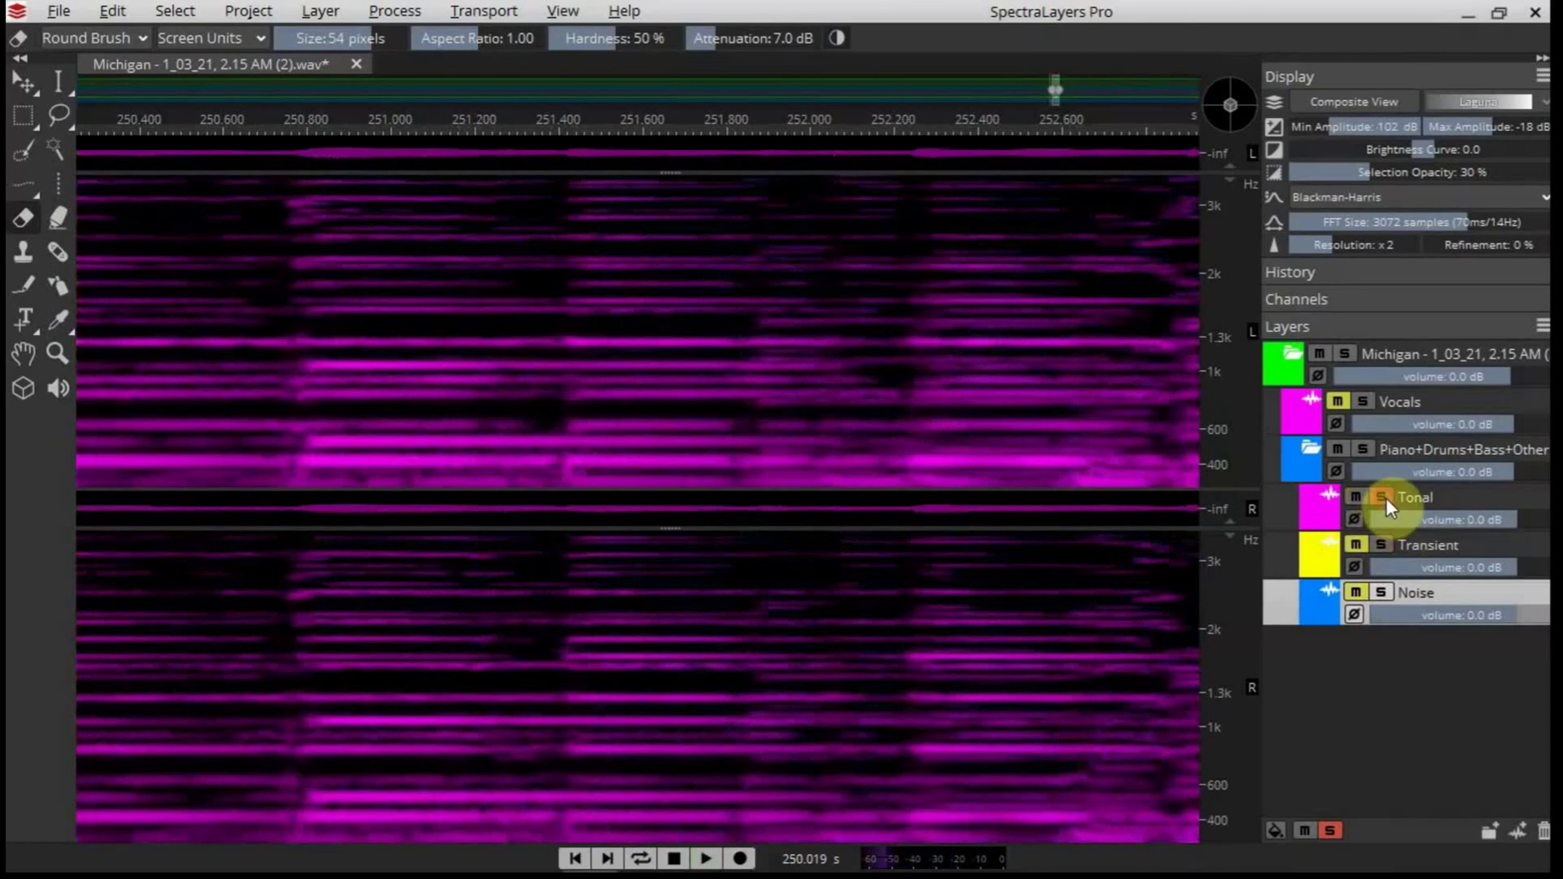
scroll(561, 339, down, 2)
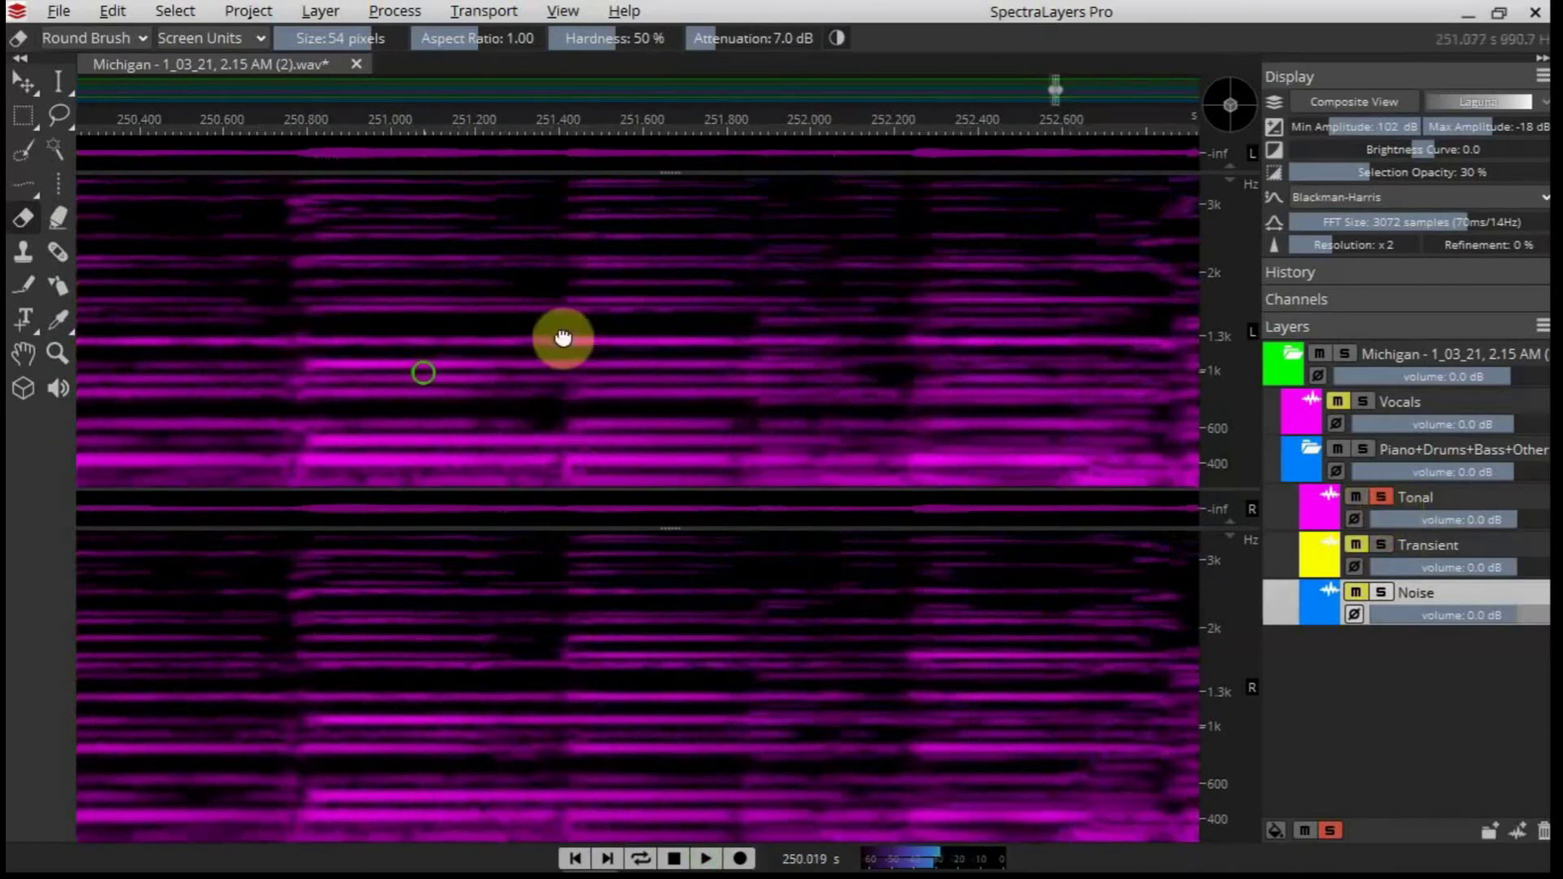
key(space)
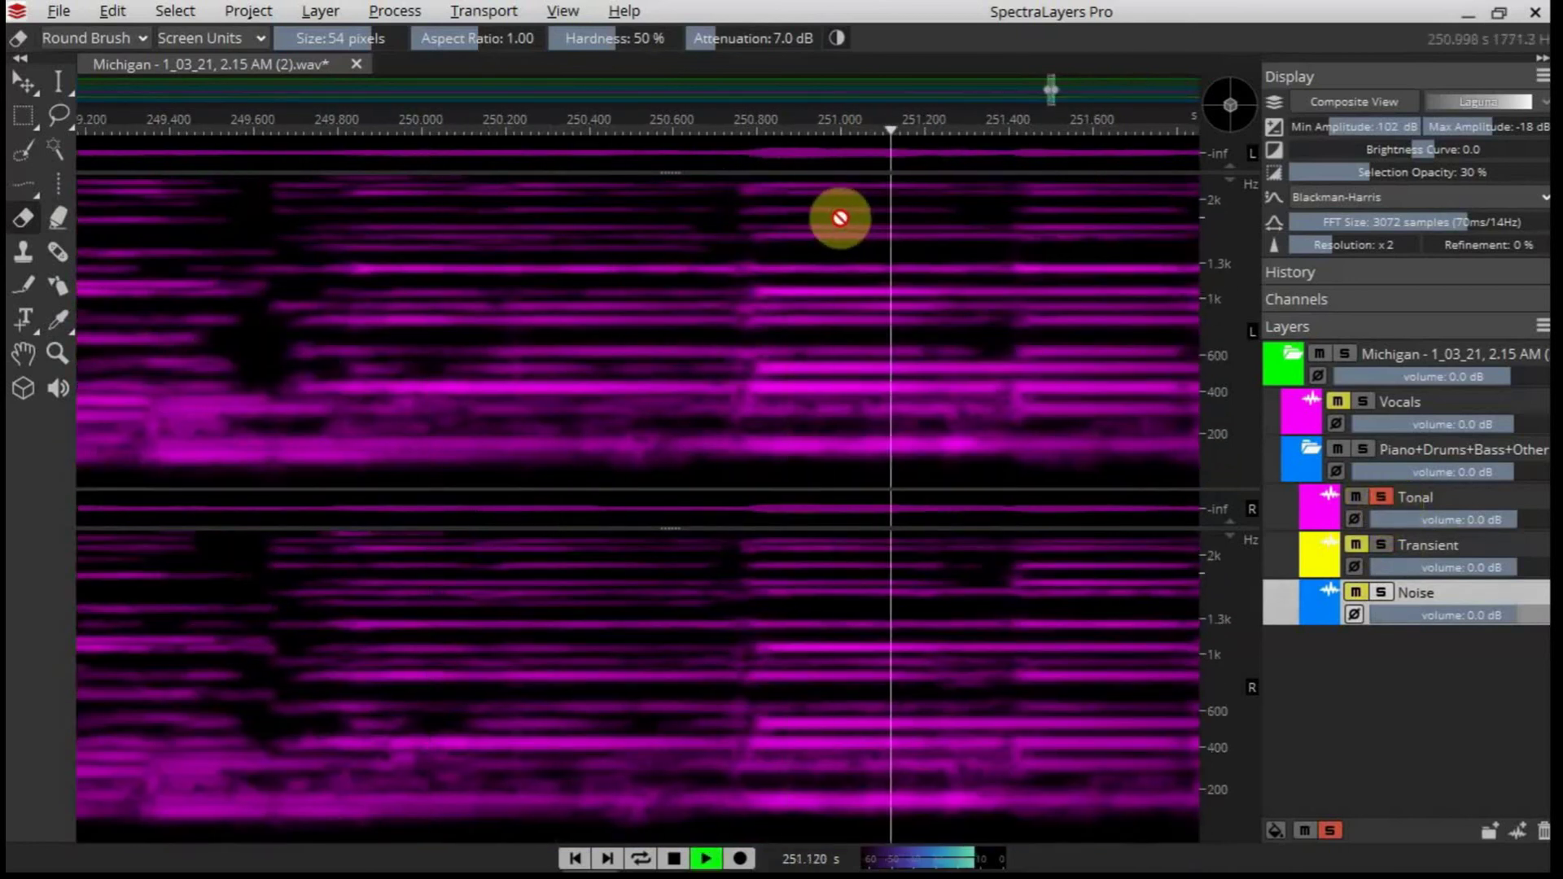
key(space)
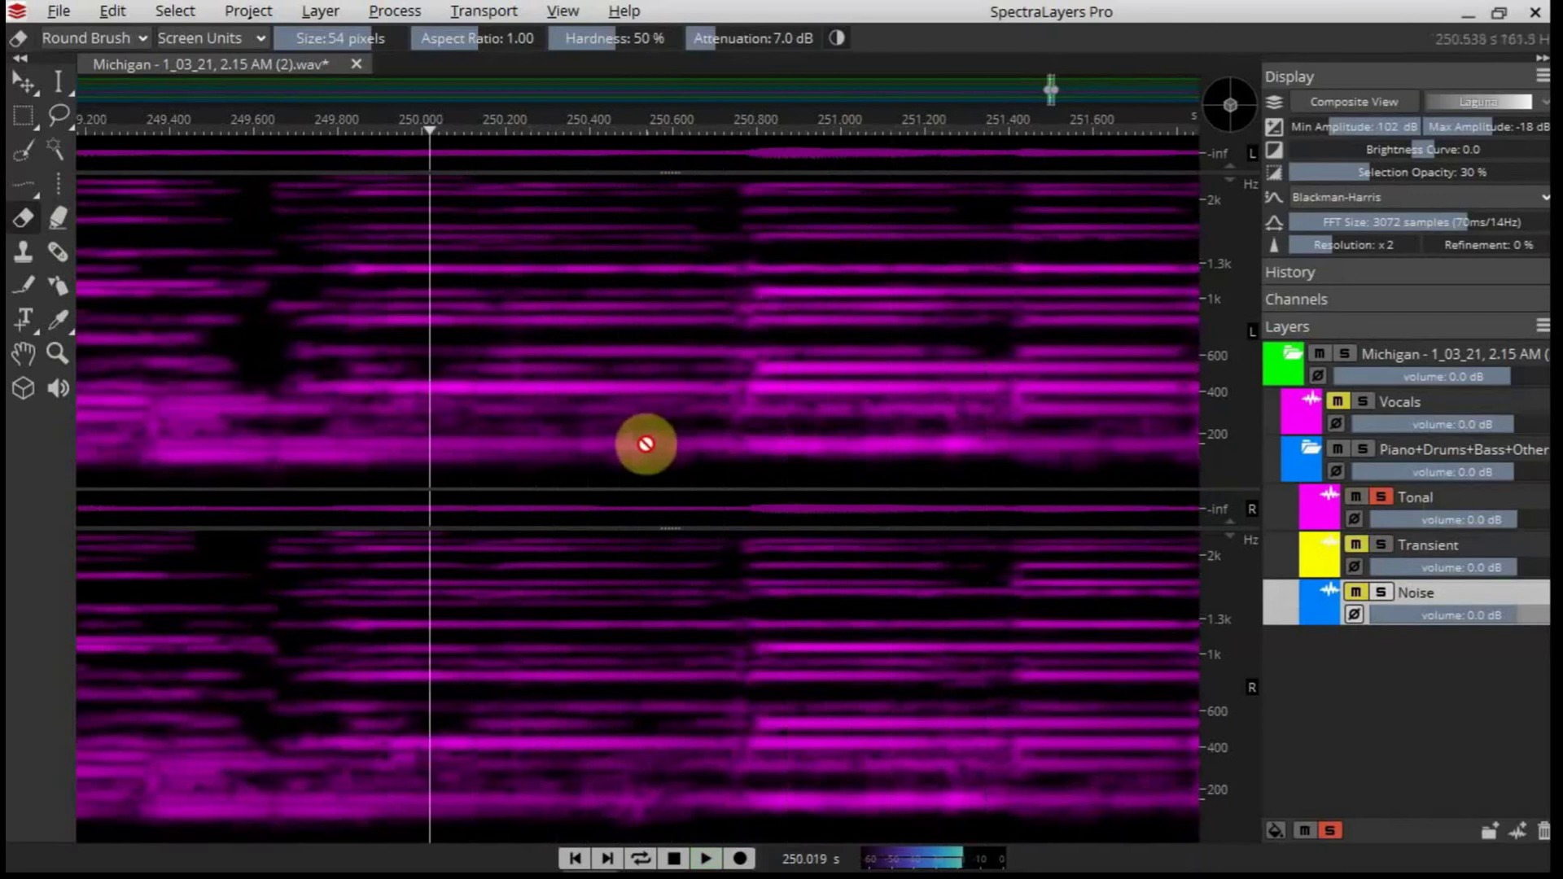
Erase the low-frequency residue below 200 Hz around 250.7 s on the Tonal layer with a 29-pixel eraser, and play it back.
click(1388, 501)
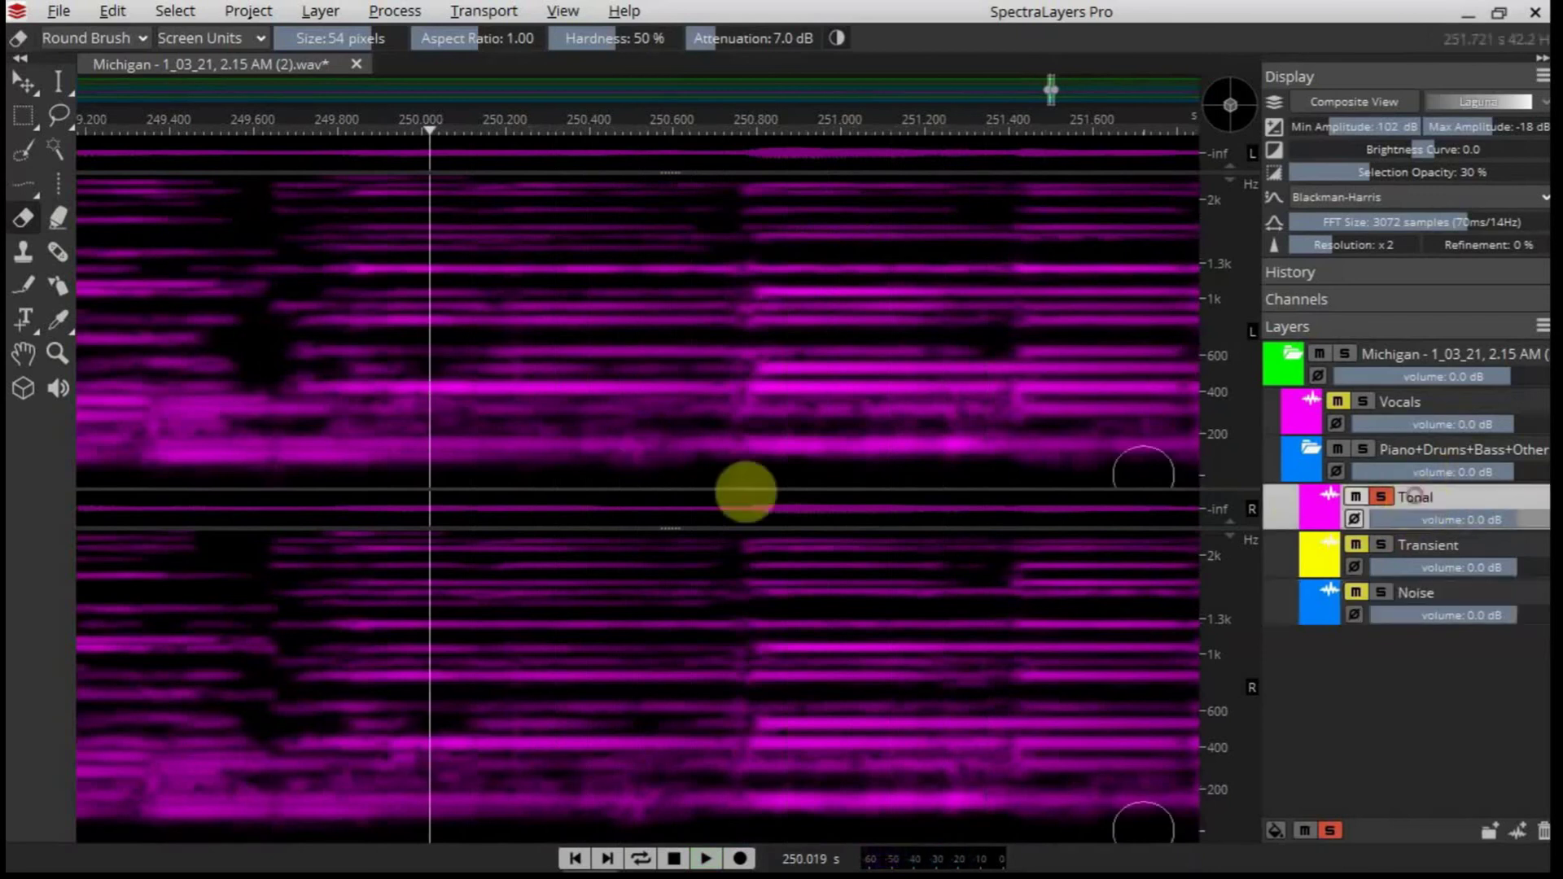
drag(366, 39, 337, 40)
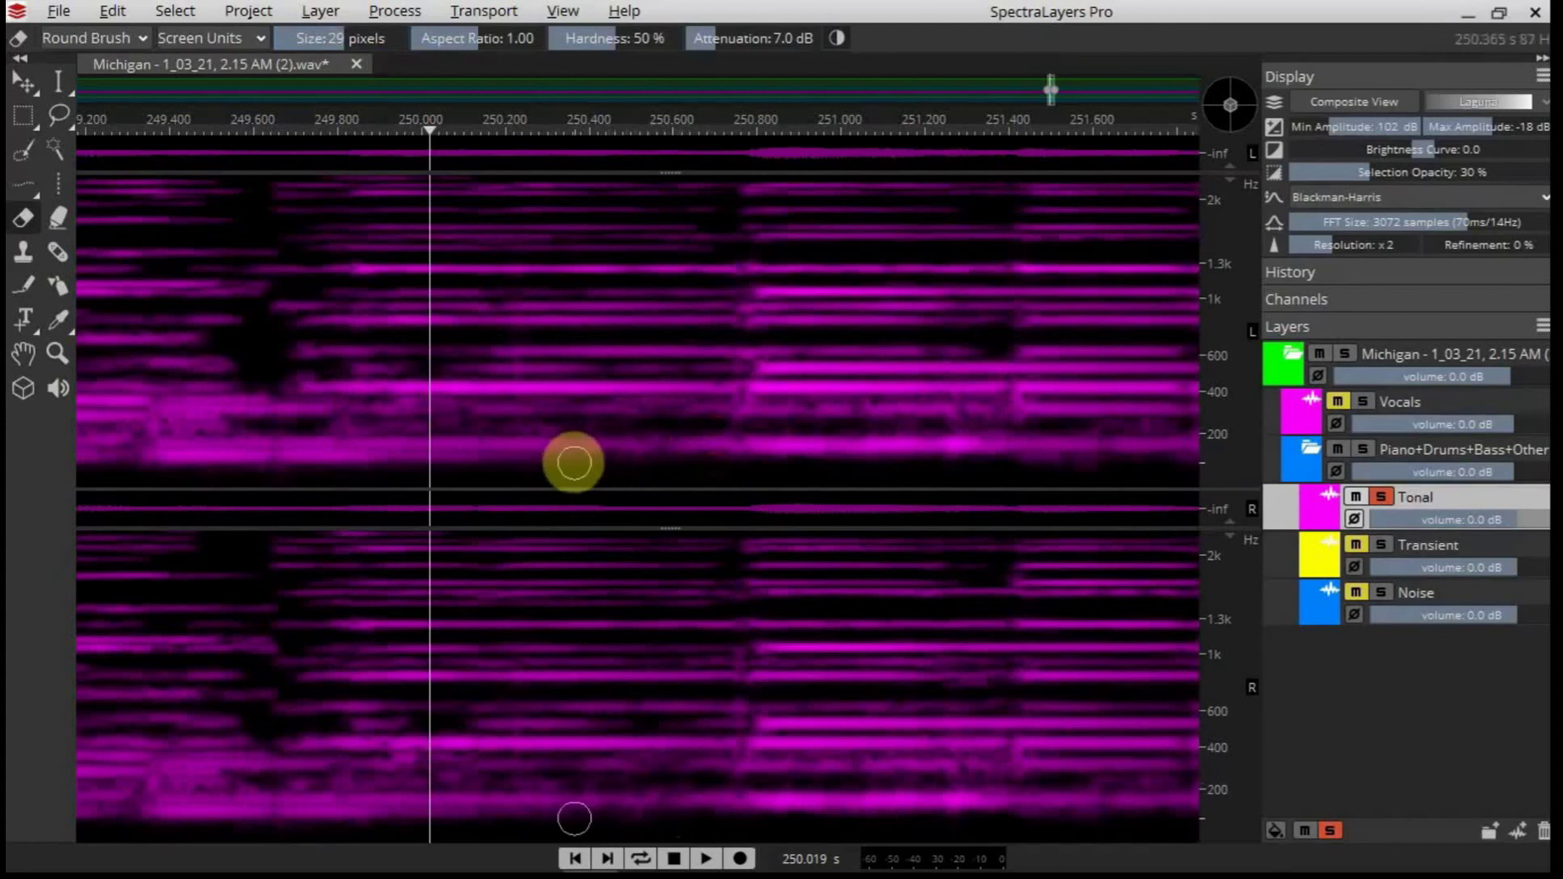
click(736, 465)
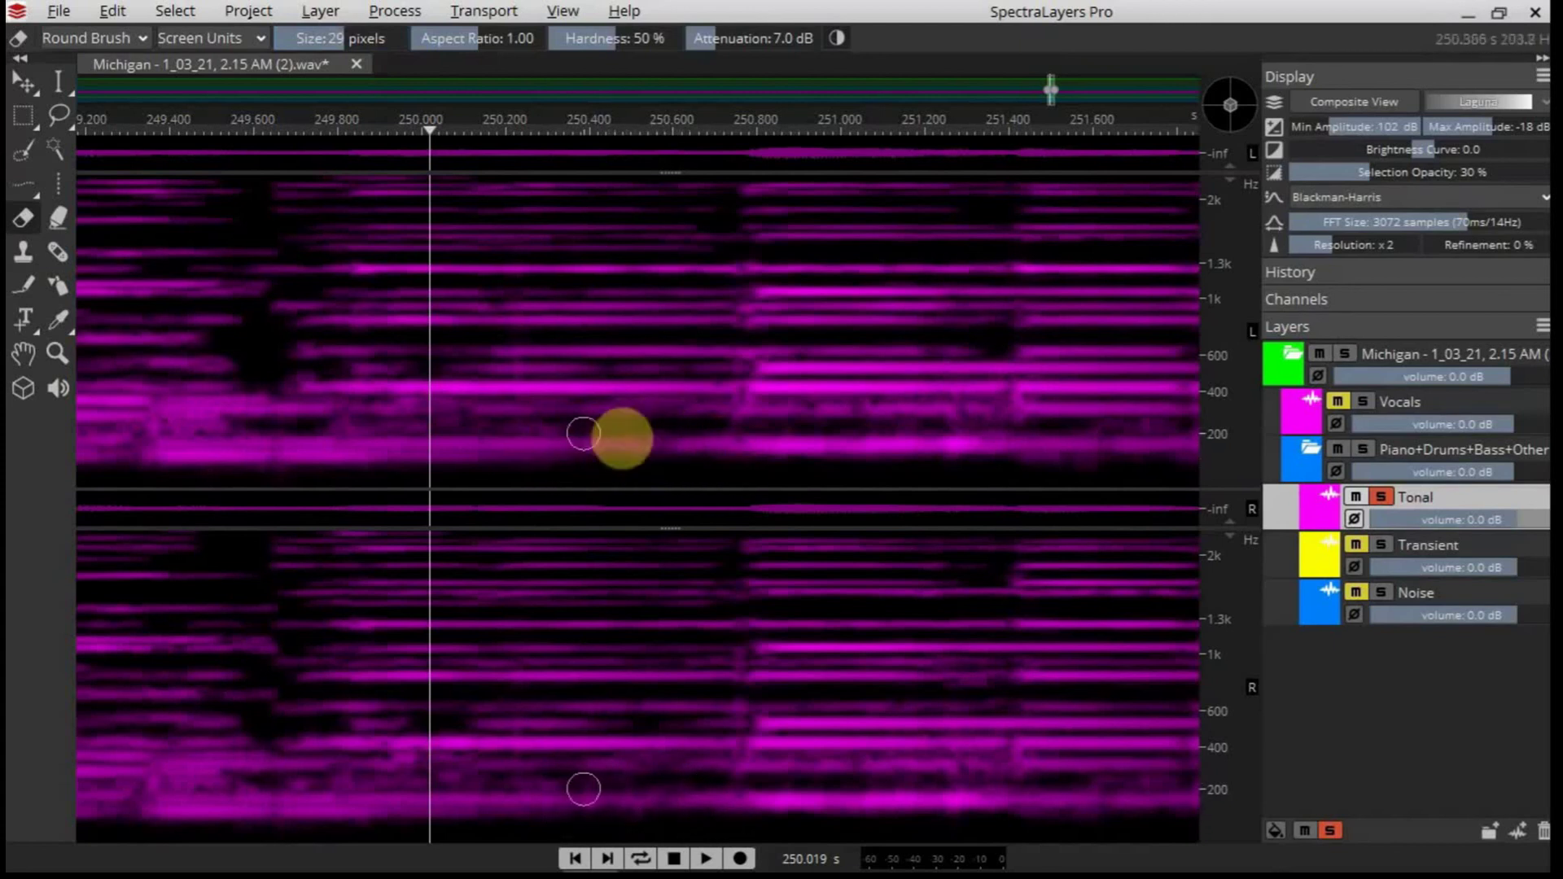
key(space)
key(space)
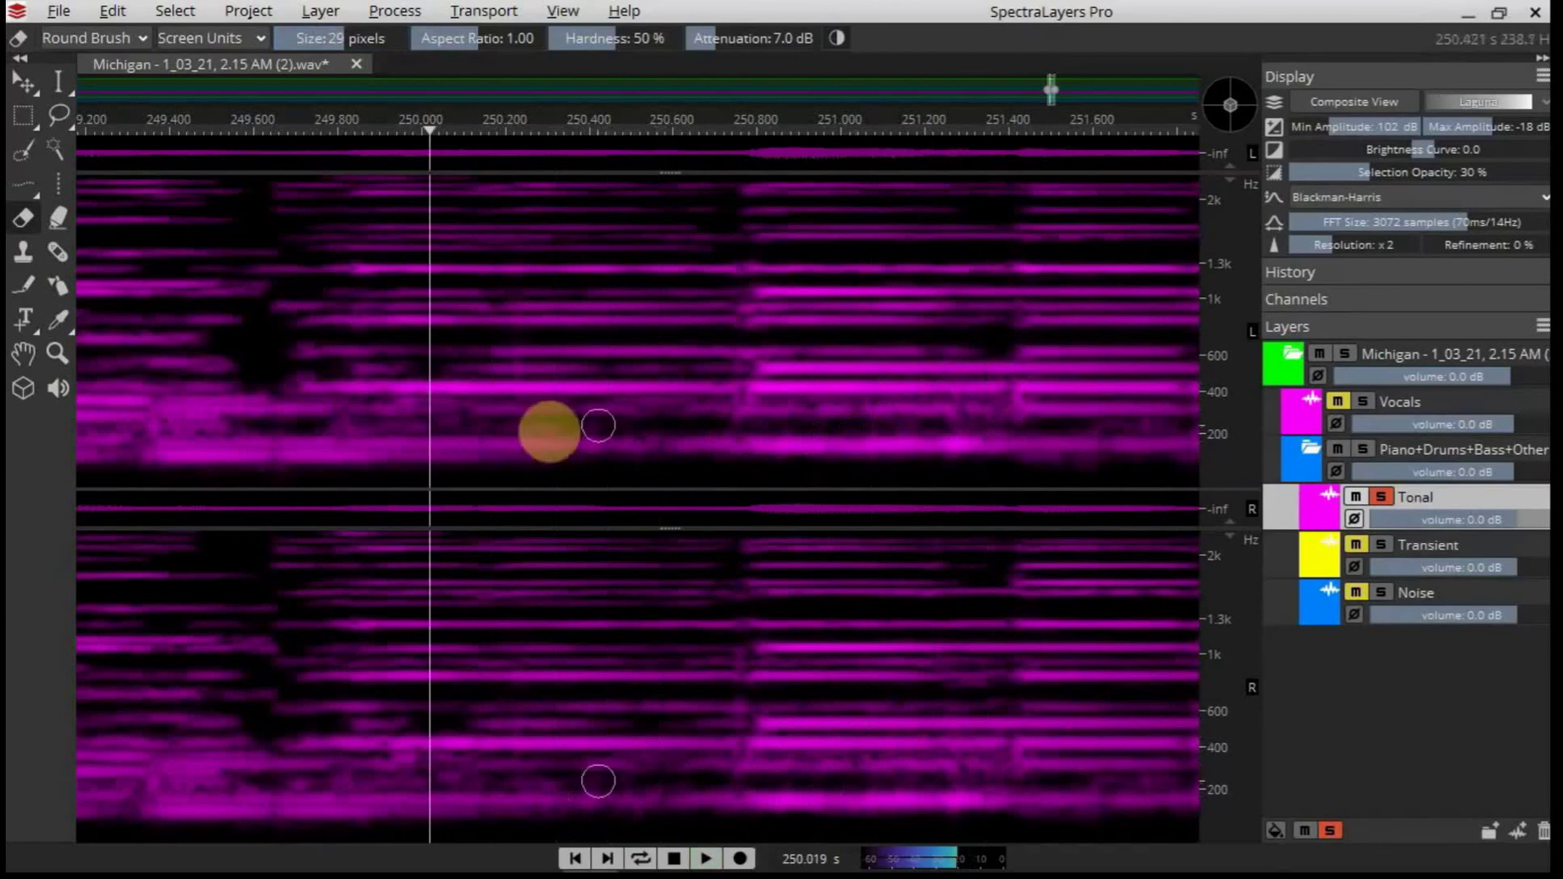
Activate the frequency repair tool and replay the soloed Tonal layer several times from about 250 s.
click(57, 253)
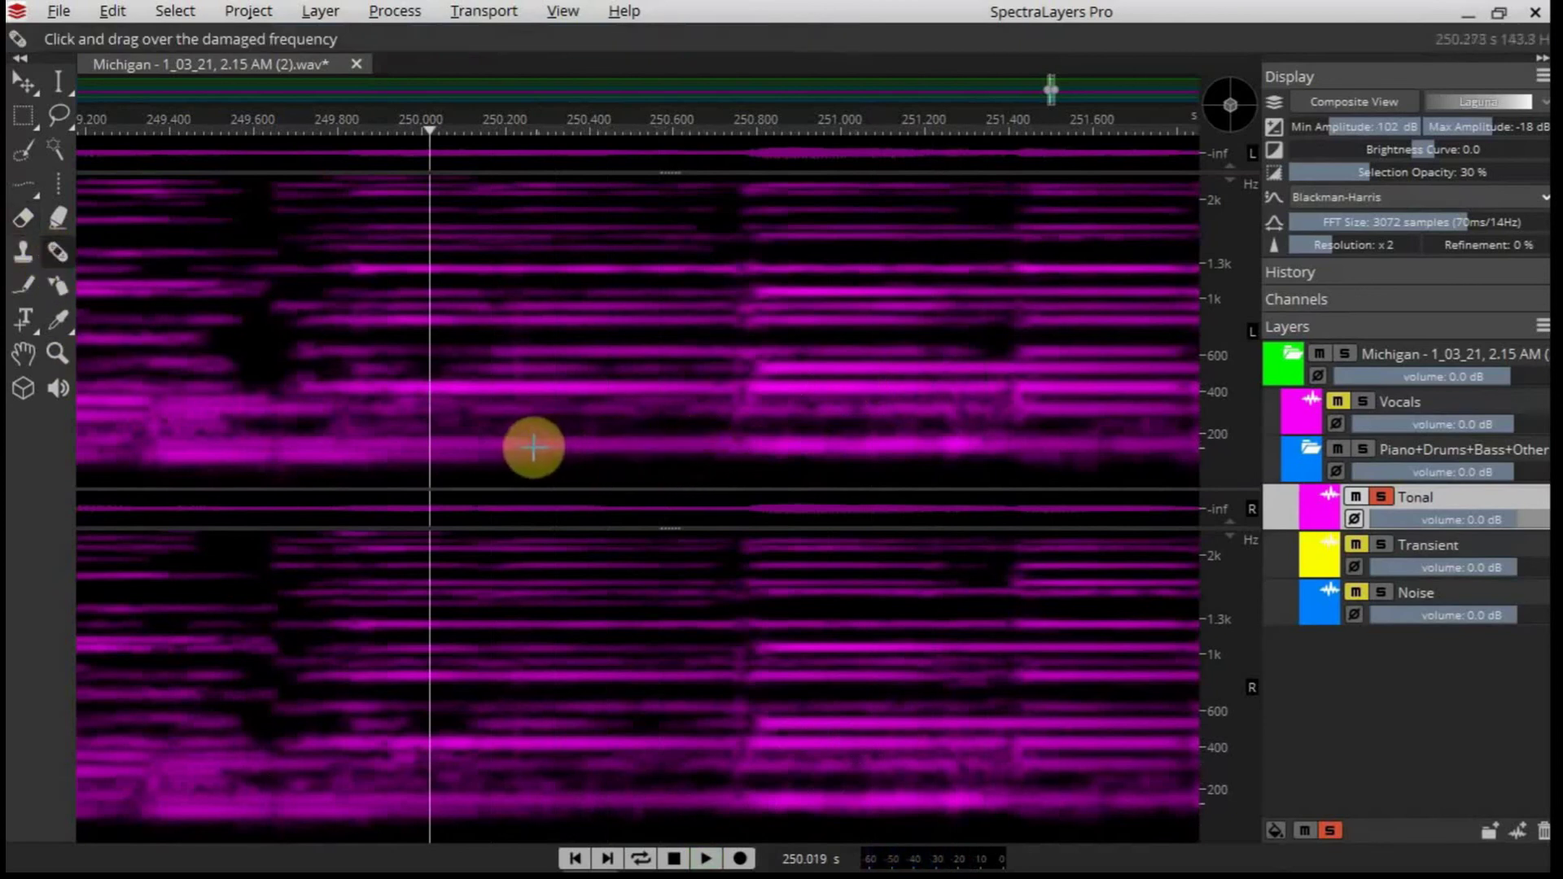
key(space)
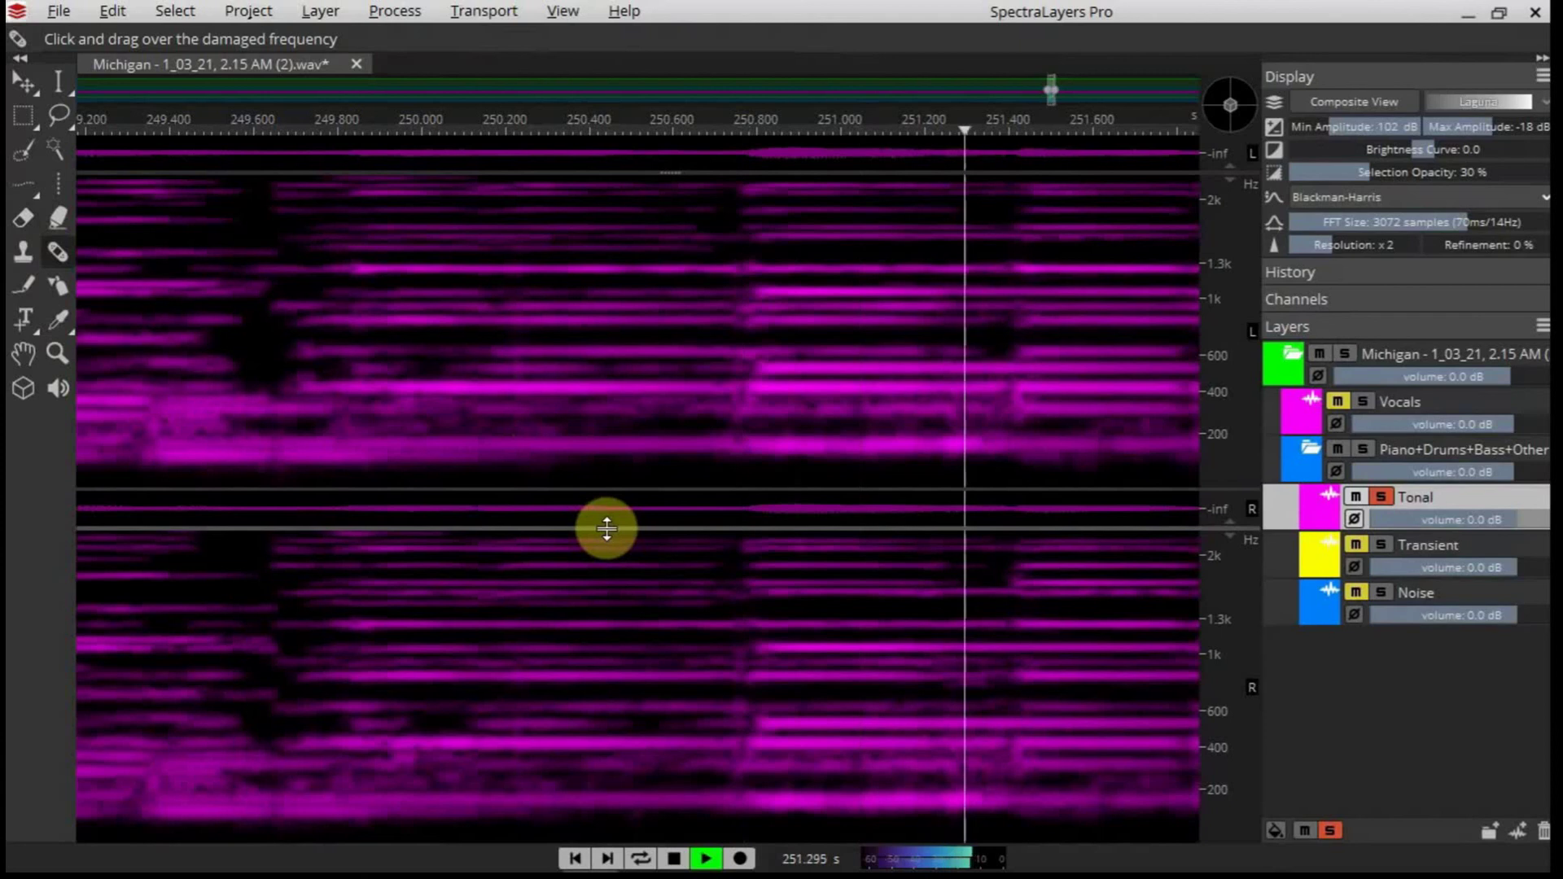
key(space)
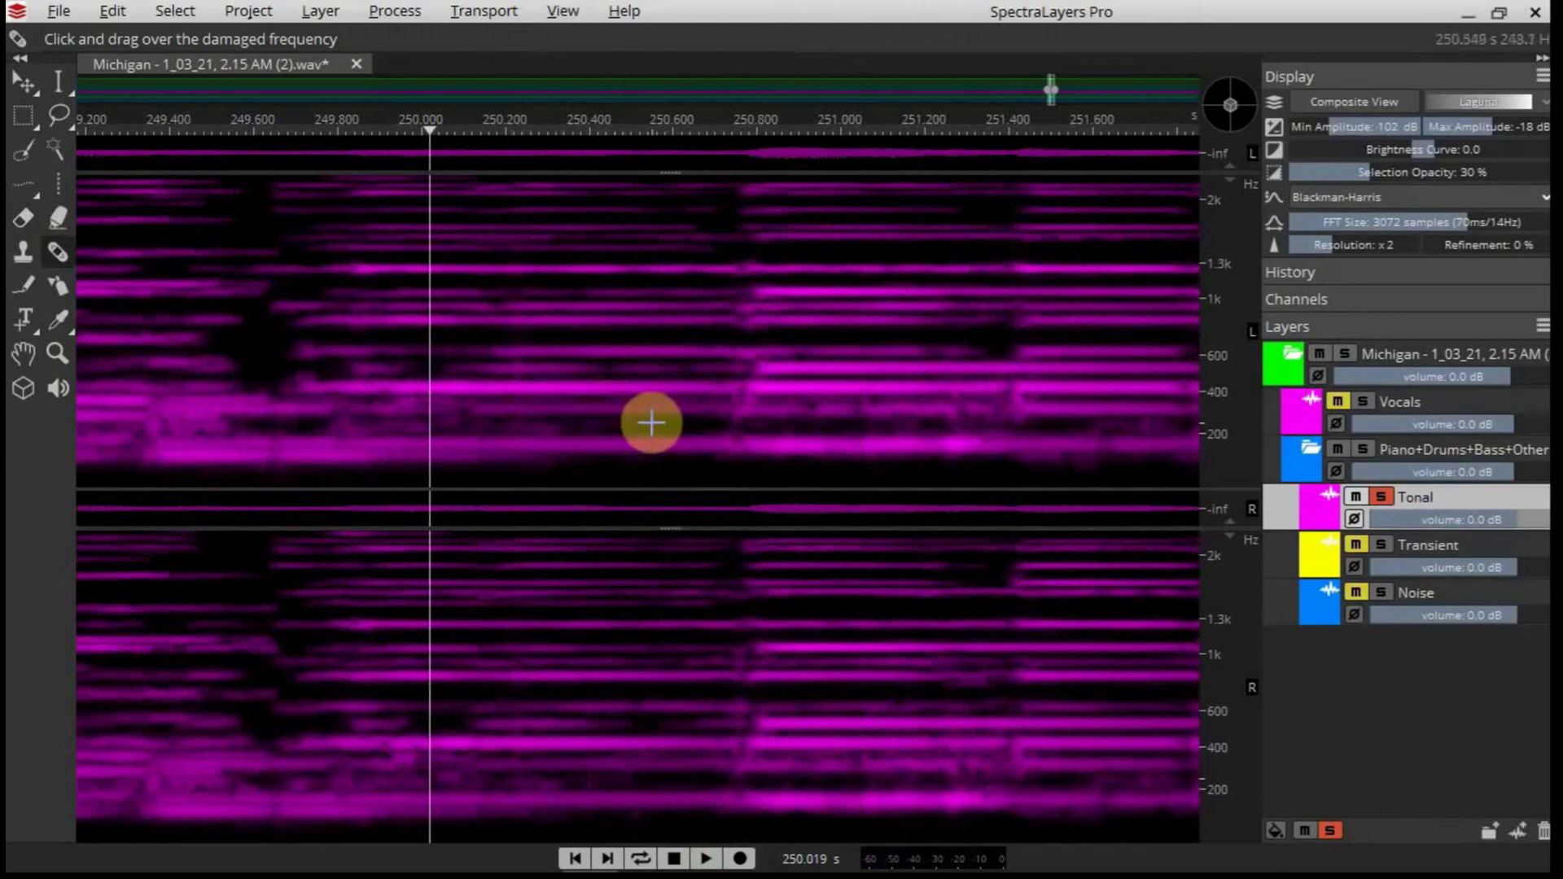
key(space)
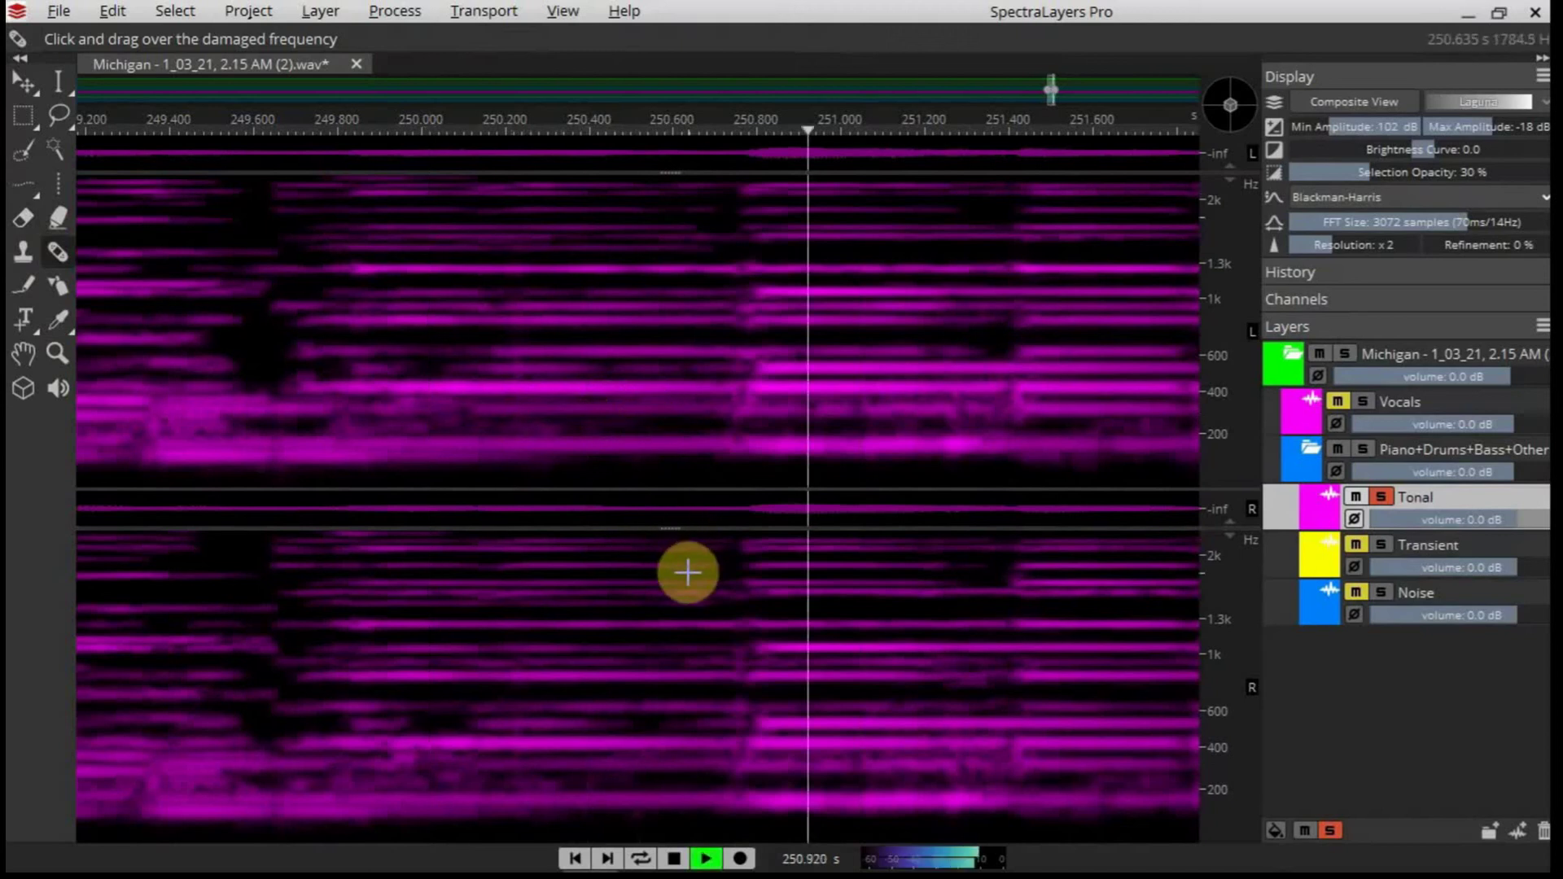
key(space)
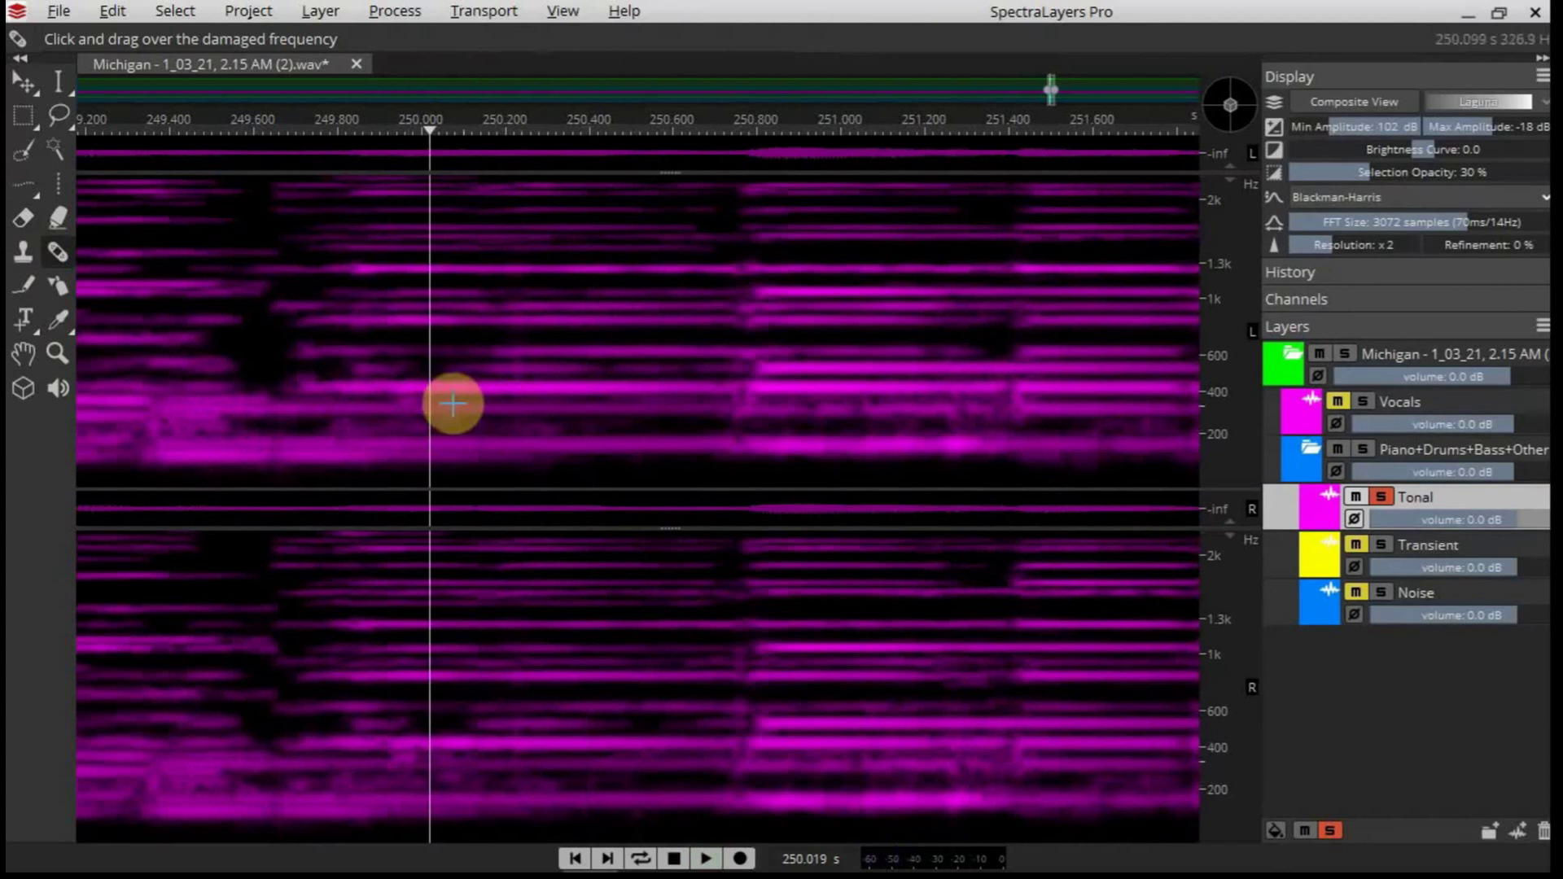
key(space)
key(space)
Move the playhead back to about 249.3 s and play the soloed Tonal layer from there.
click(120, 129)
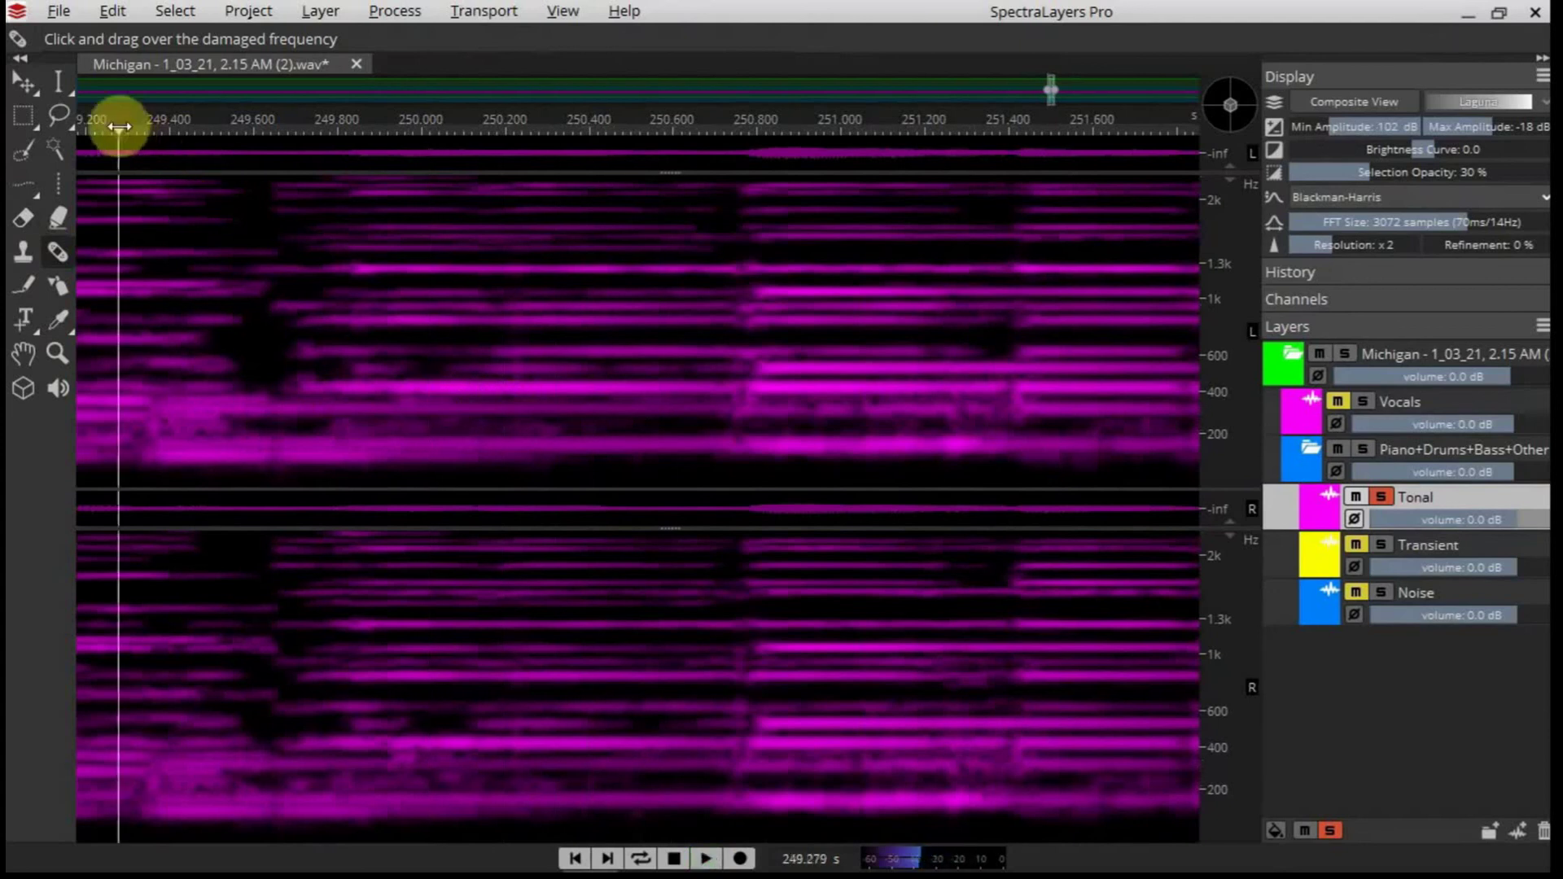
key(space)
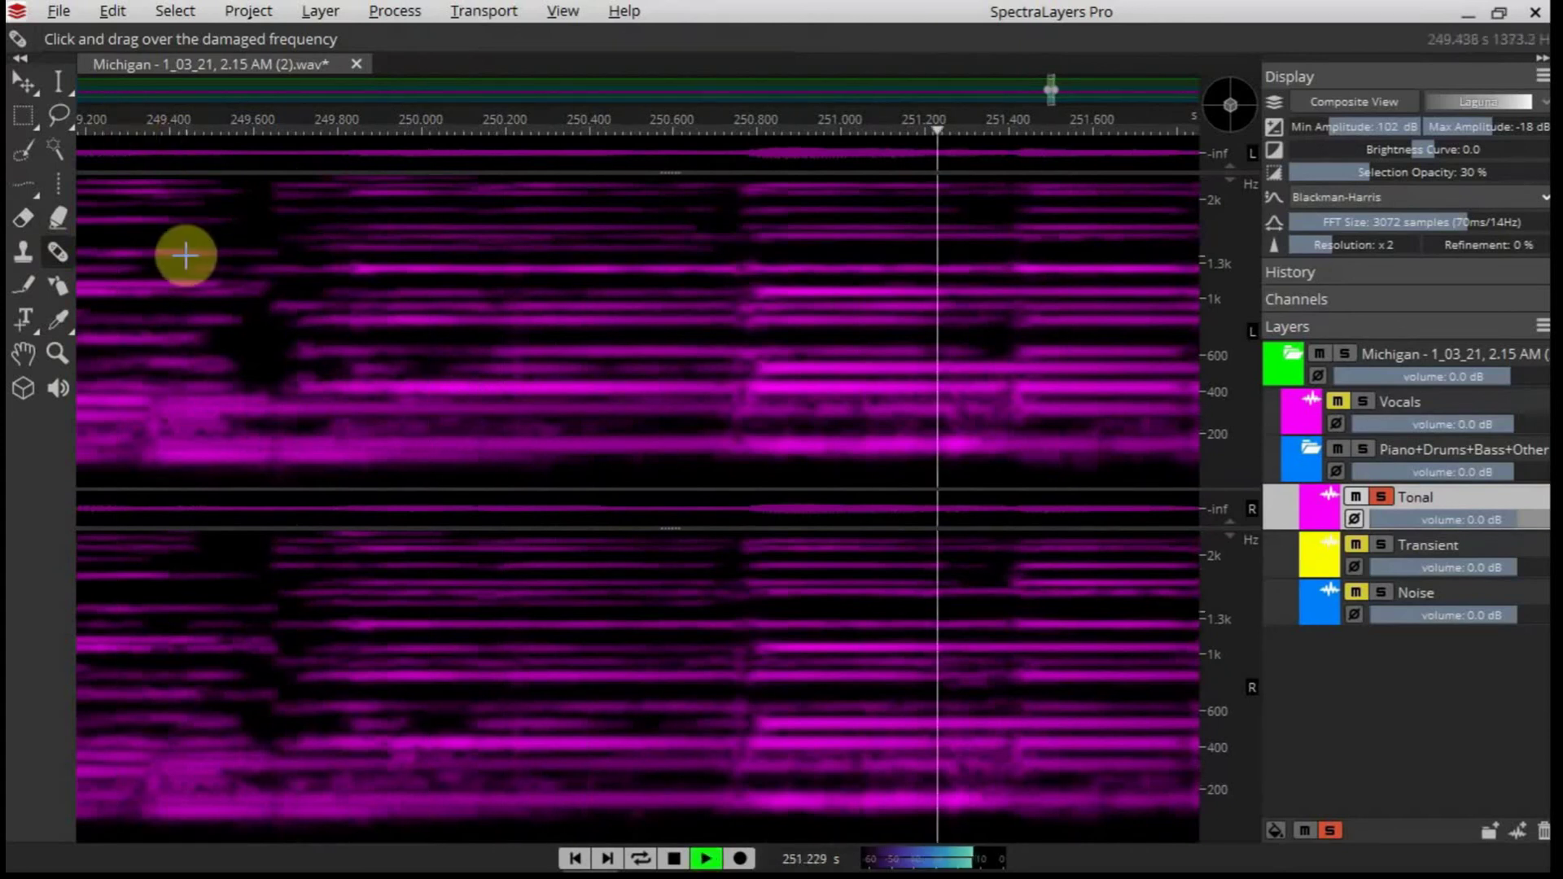
key(space)
Unsolo the Tonal layer and merge all layers into a single one.
click(1383, 497)
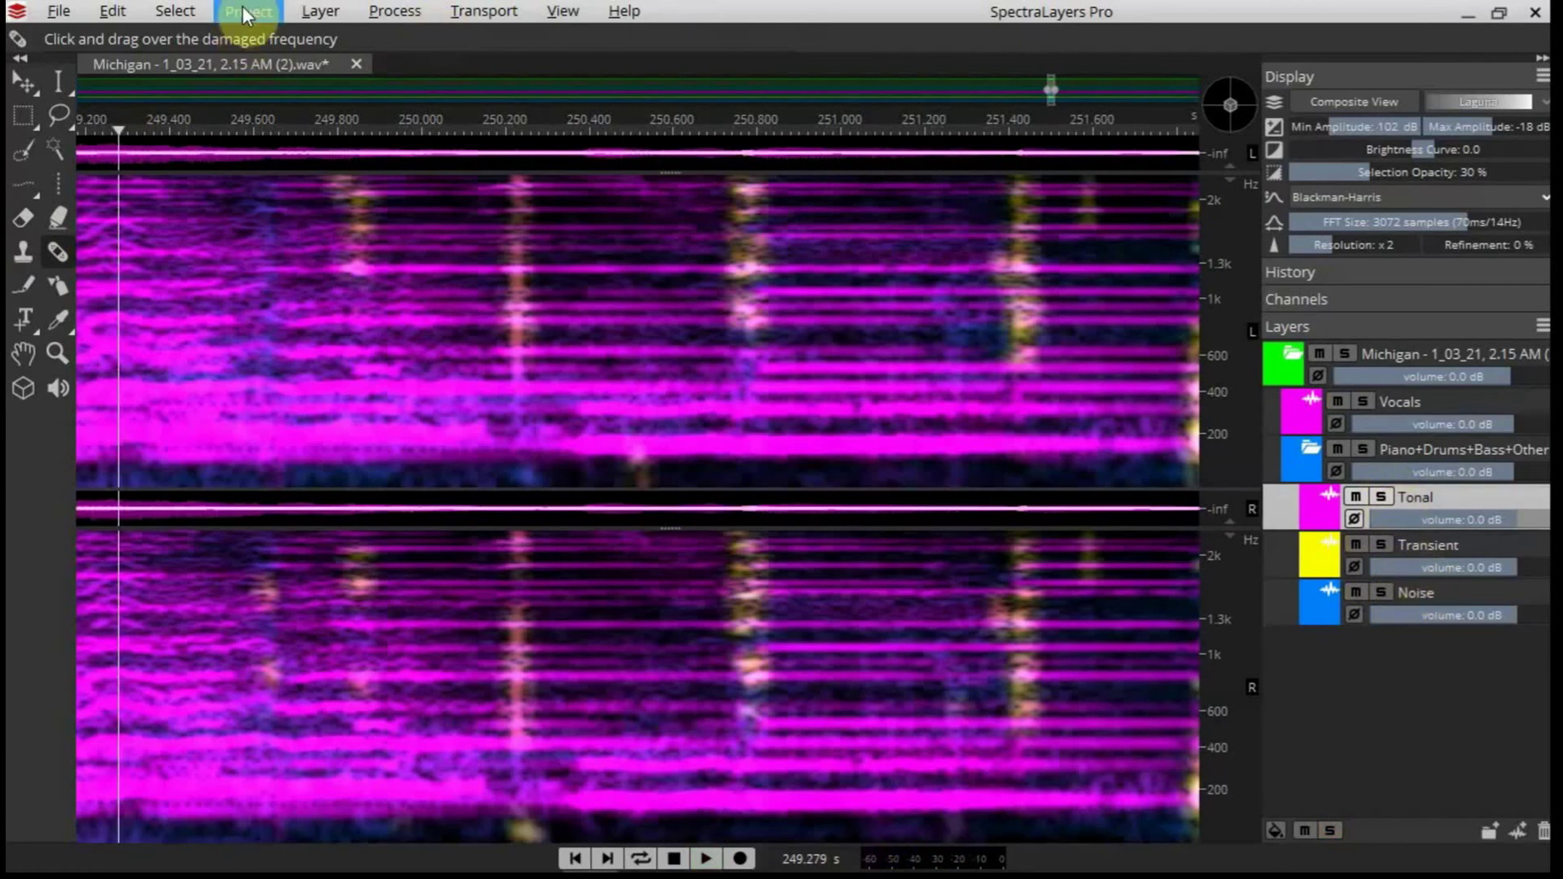
click(318, 12)
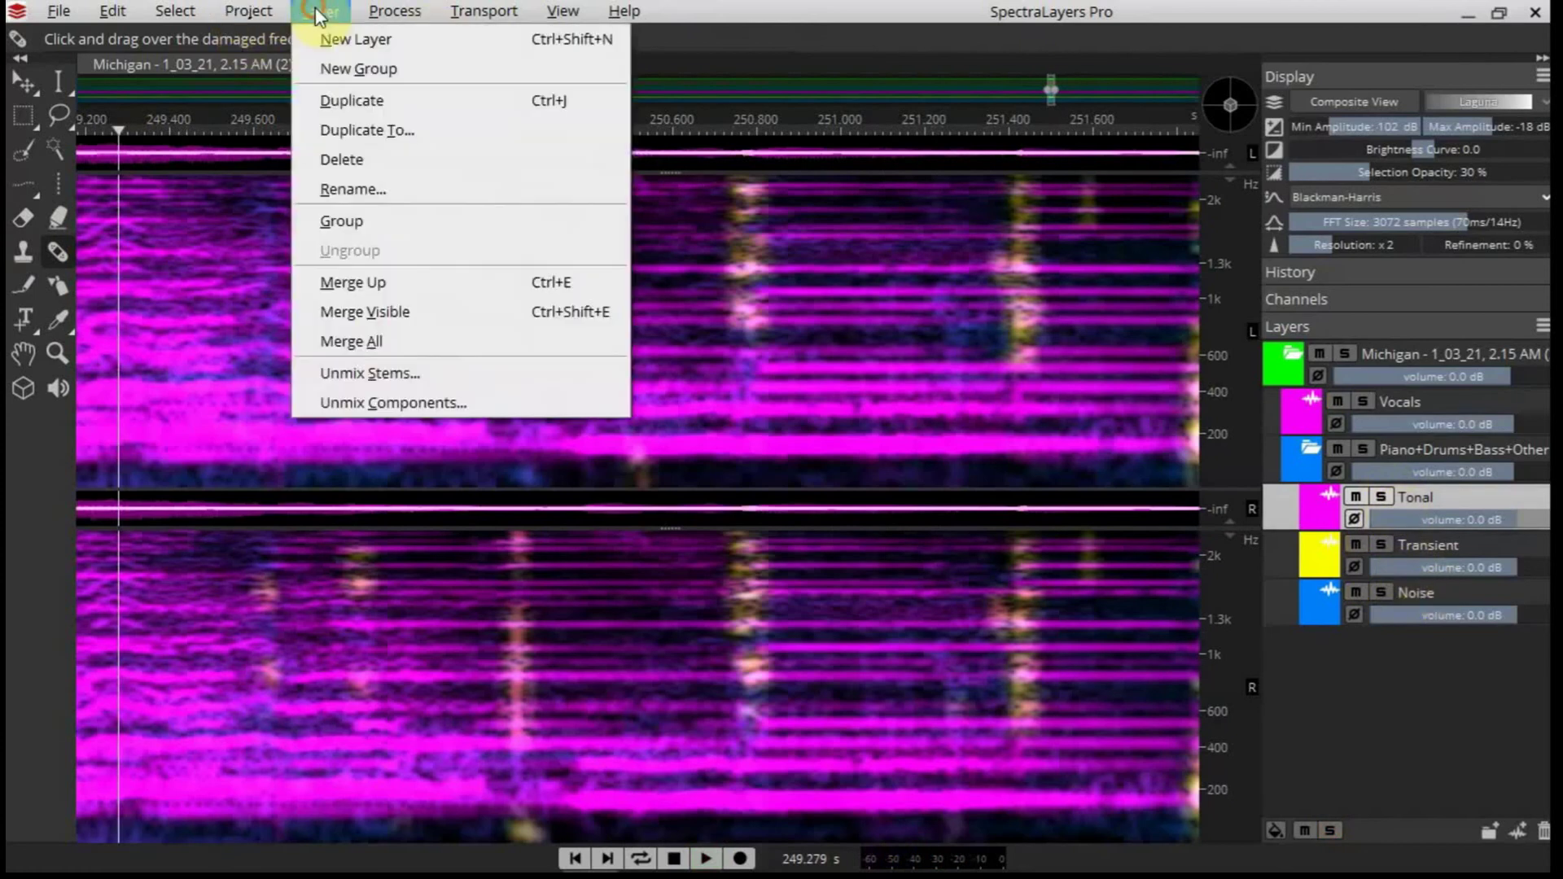
click(381, 344)
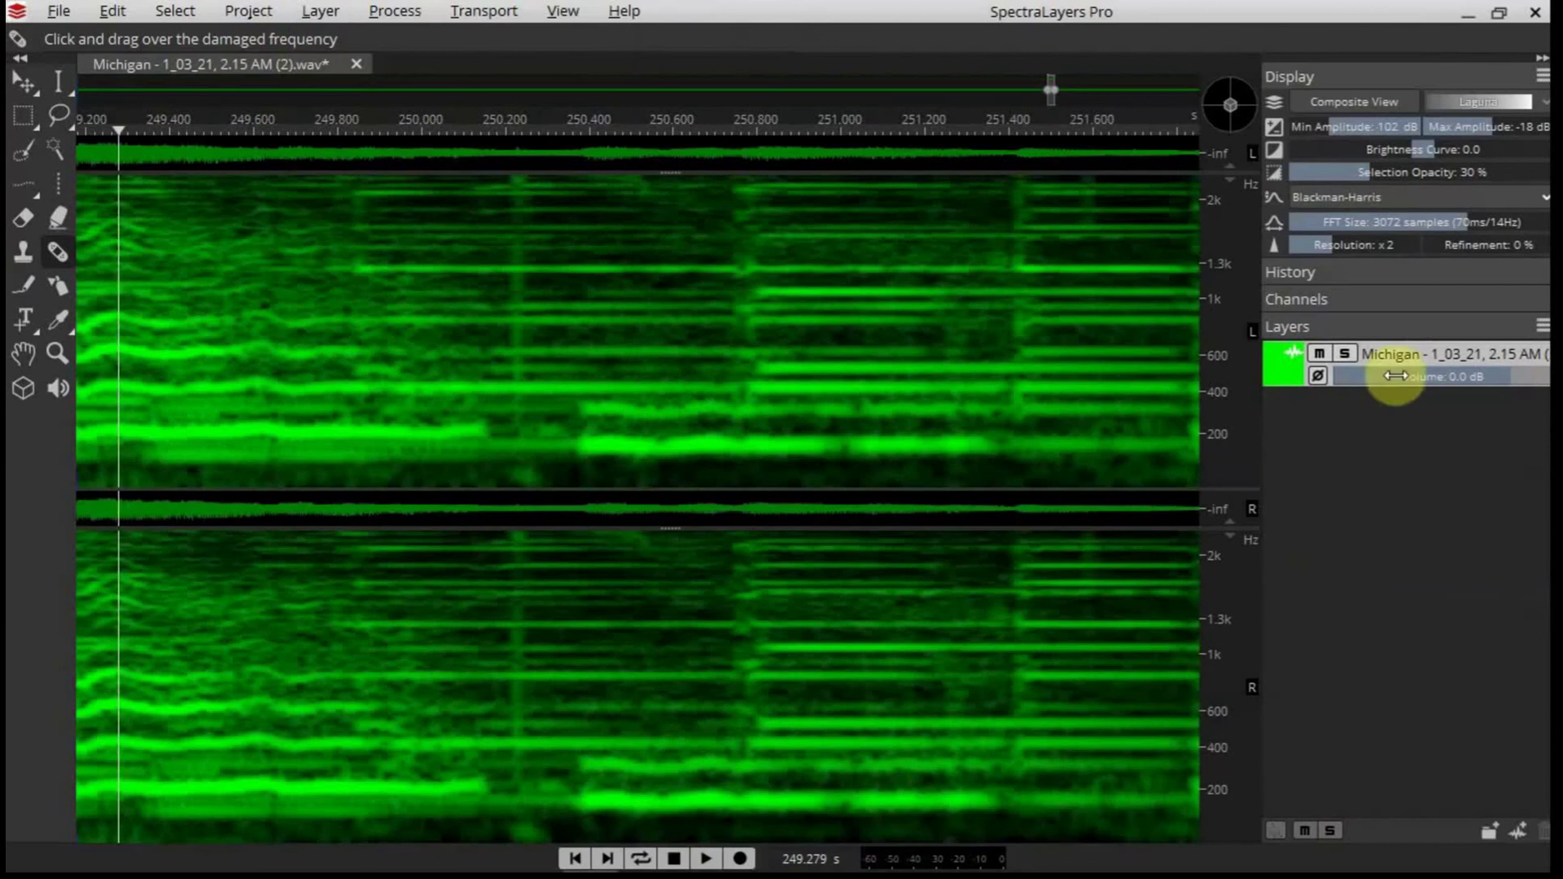
Play the merged recording twice from about 249.3 s to review the cleaned-up passage.
key(space)
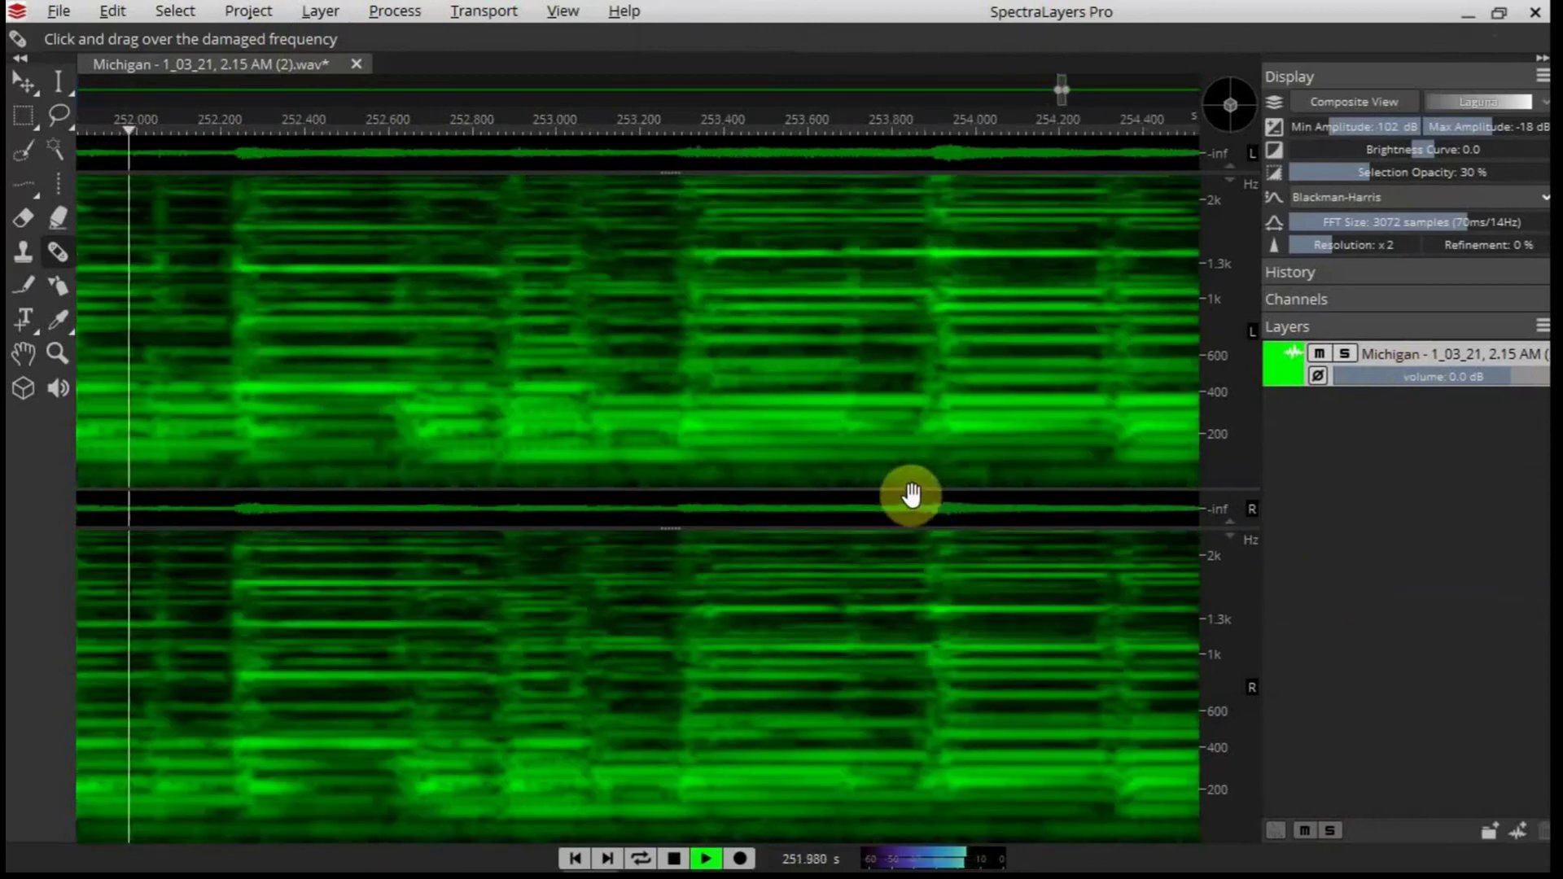
key(space)
scroll(994, 349, down, 5)
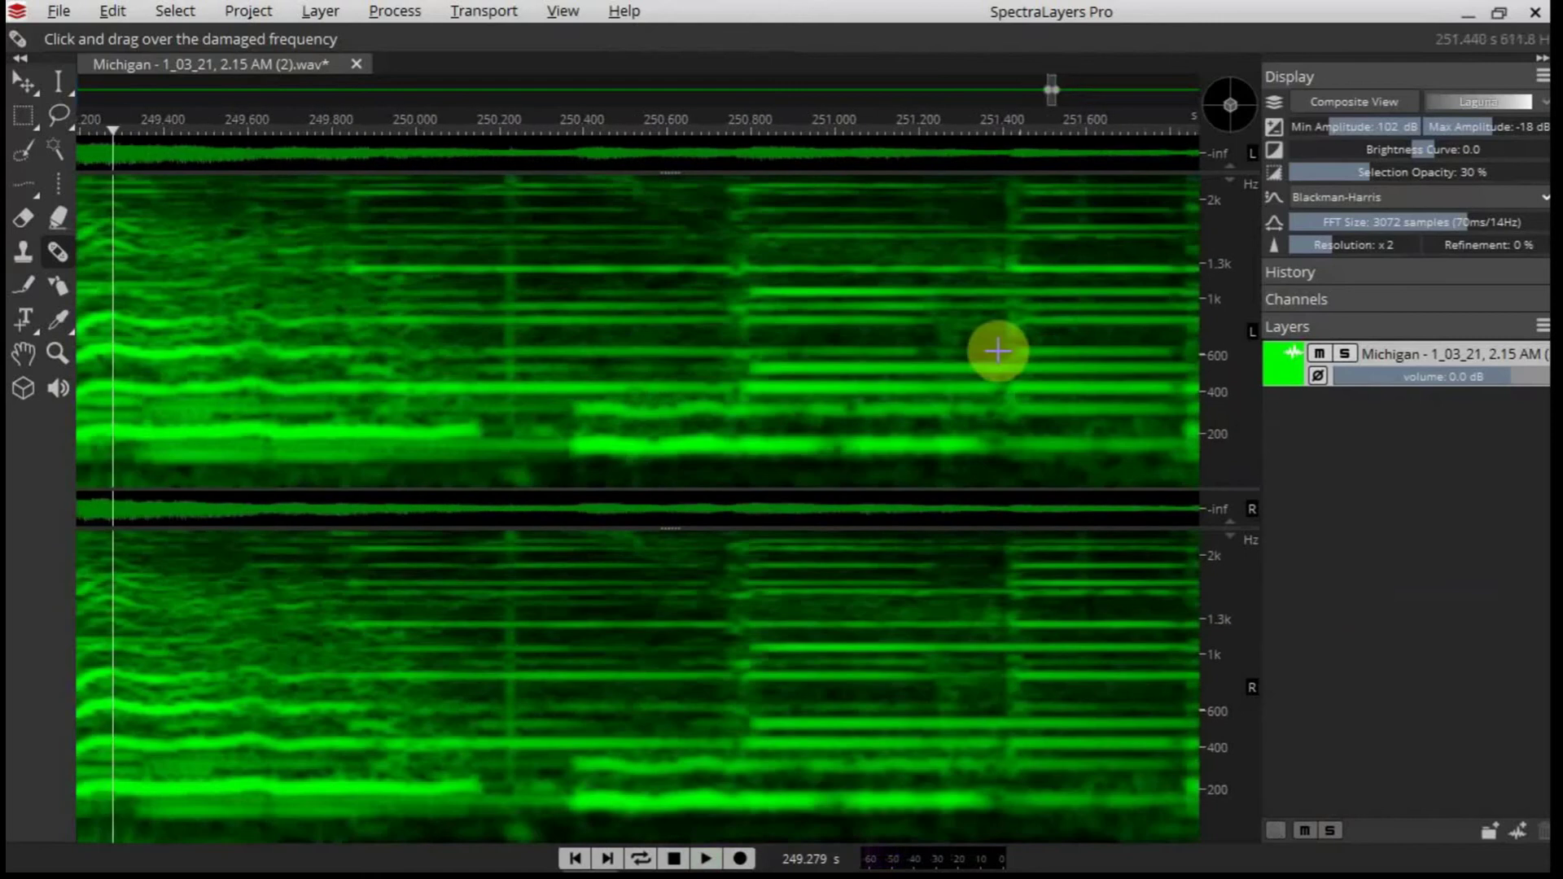
key(space)
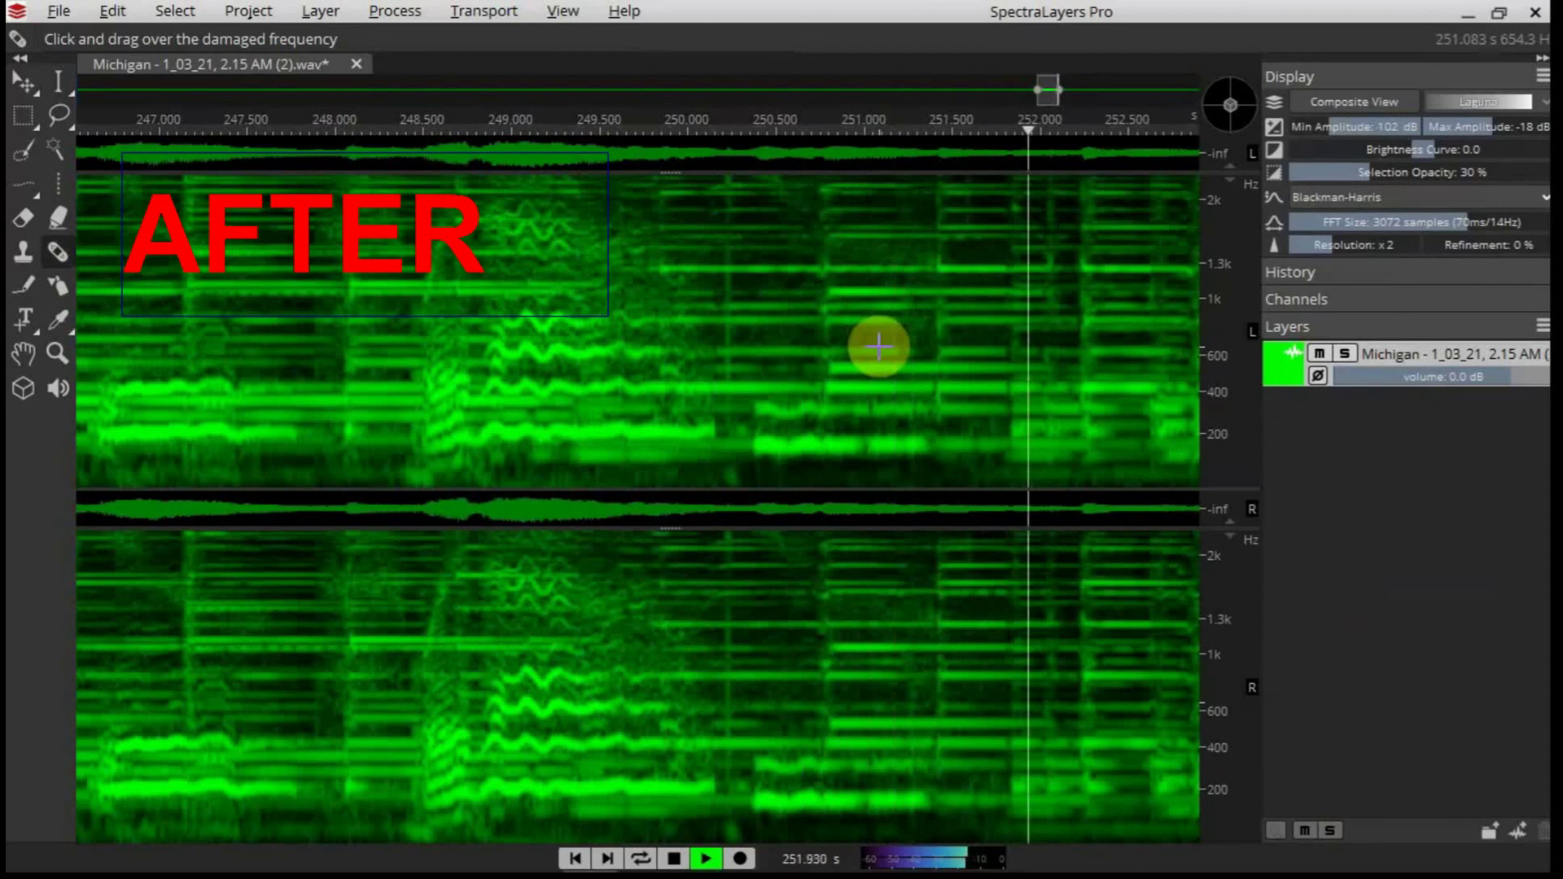
key(space)
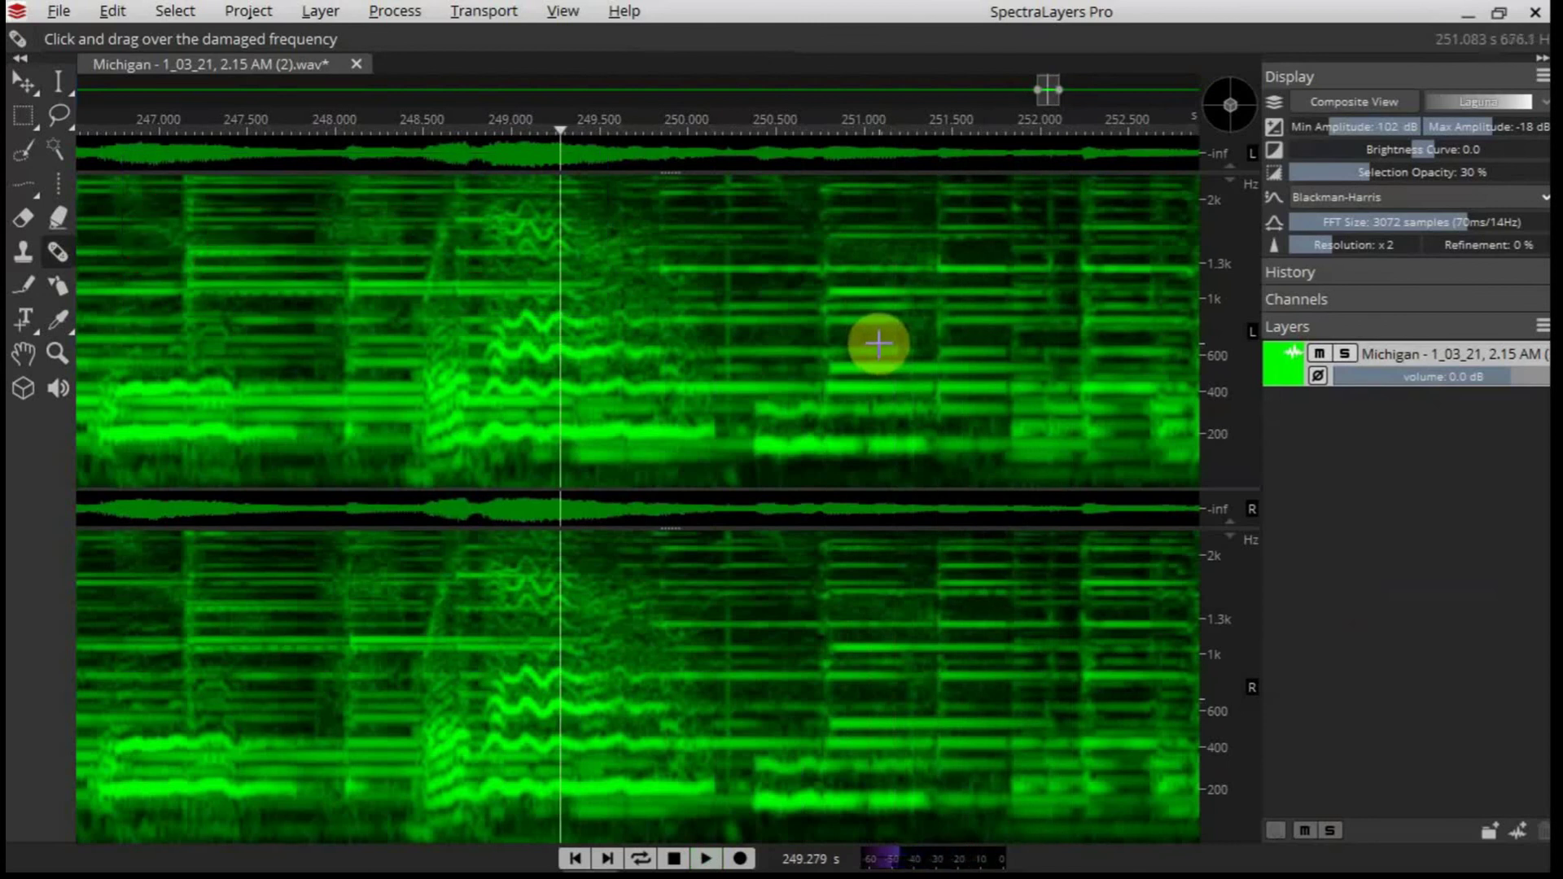